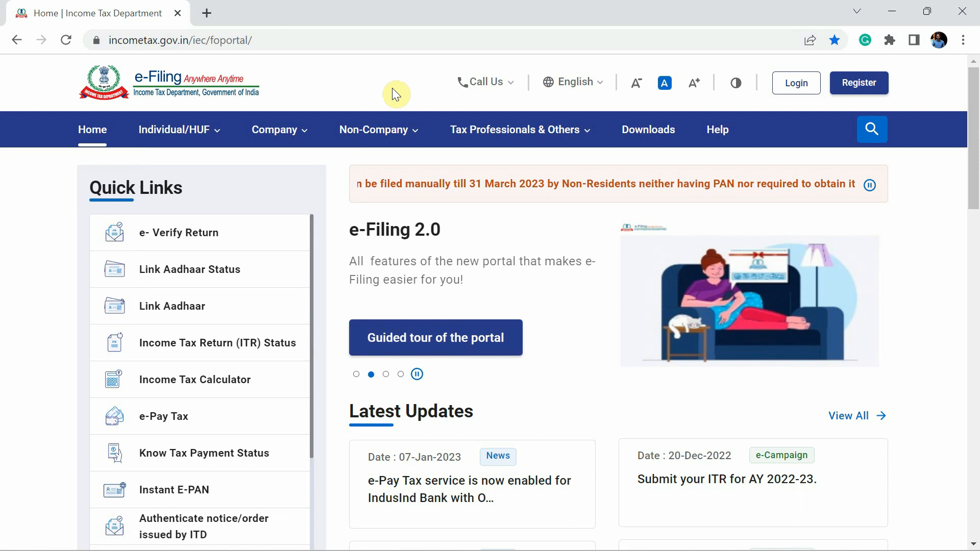
Open the portal's Downloads page and browse the 2022-23 Income Tax Returns utilities
{"action": "left_click", "coordinate": [648, 142]}
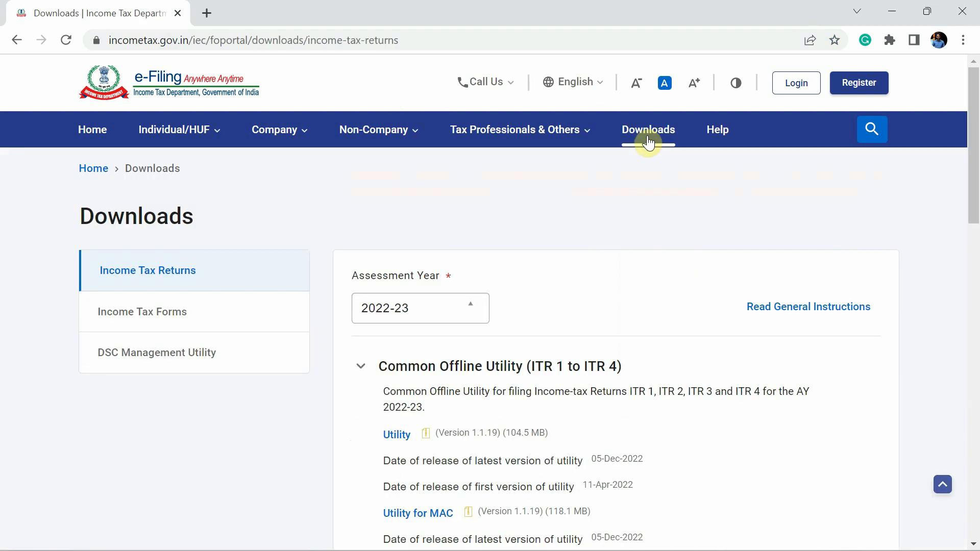
{"action": "scroll", "coordinate": [510, 381], "scroll_direction": "down", "scroll_amount": 2}
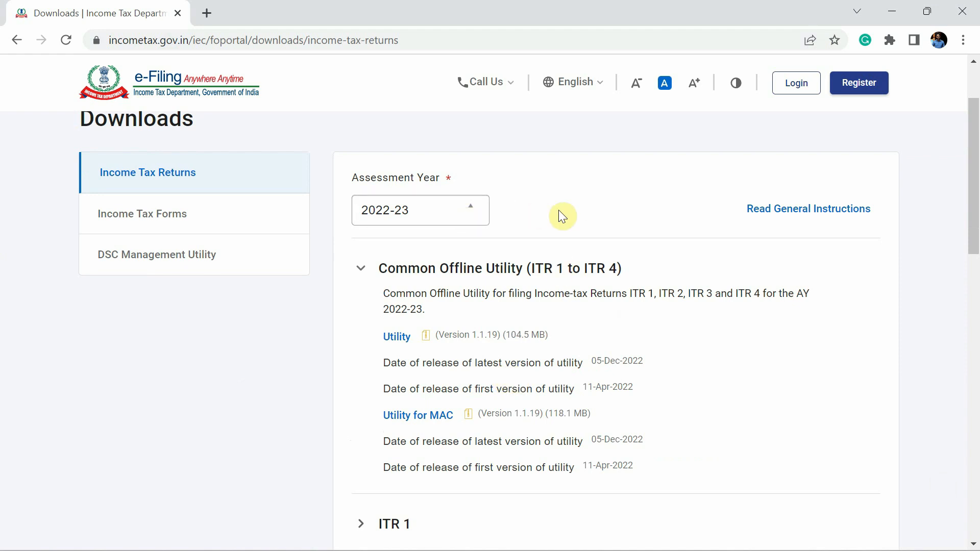
{"action": "scroll", "coordinate": [562, 217], "scroll_direction": "down", "scroll_amount": 1}
{"action": "scroll", "coordinate": [558, 214], "scroll_direction": "down", "scroll_amount": 5}
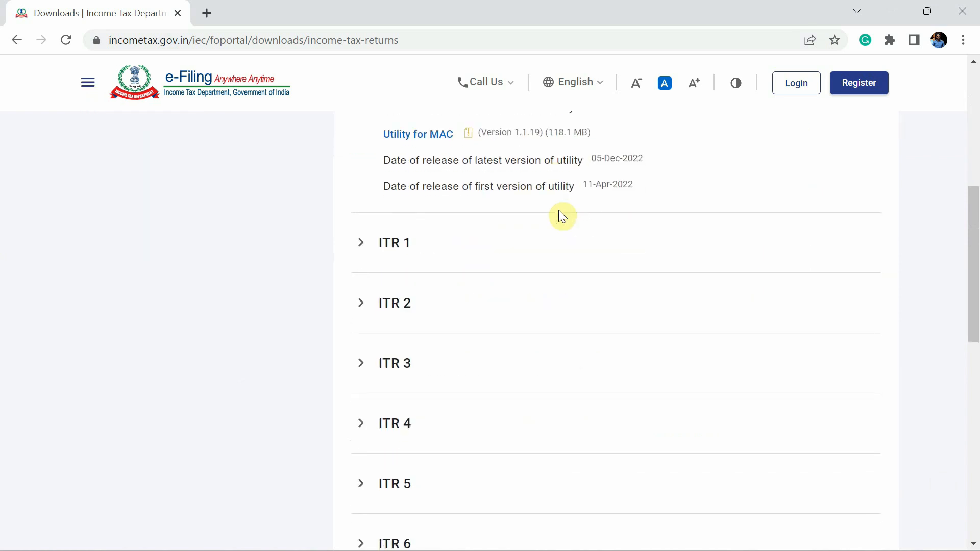
{"action": "scroll", "coordinate": [562, 215], "scroll_direction": "up", "scroll_amount": 6}
{"action": "scroll", "coordinate": [565, 217], "scroll_direction": "up", "scroll_amount": 2}
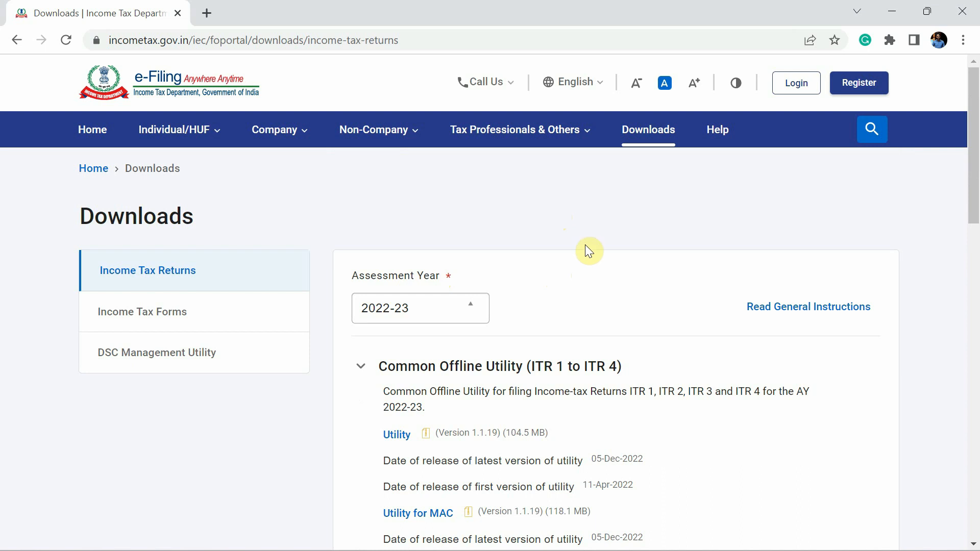
{"action": "scroll", "coordinate": [586, 247], "scroll_direction": "down", "scroll_amount": 4}
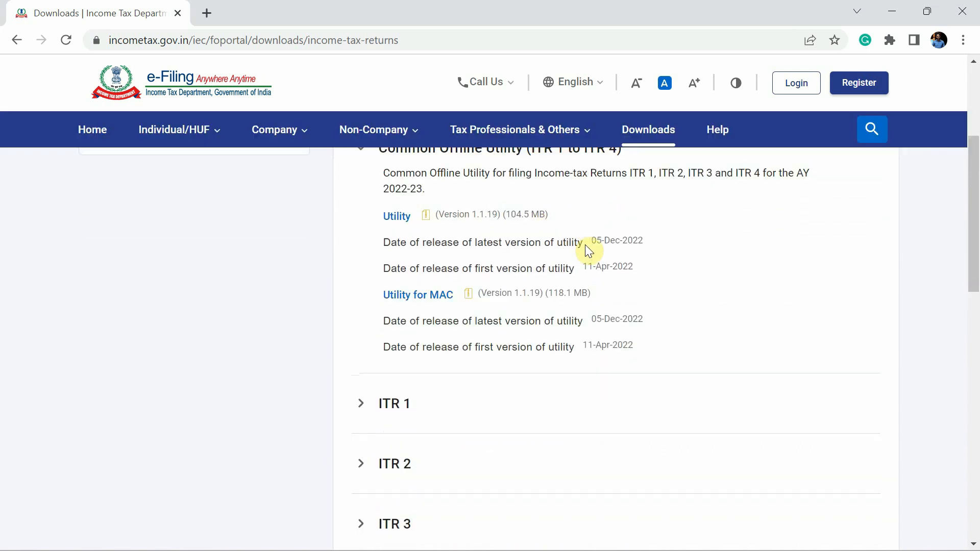
{"action": "scroll", "coordinate": [587, 247], "scroll_direction": "up", "scroll_amount": 3}
{"action": "left_click", "coordinate": [469, 247]}
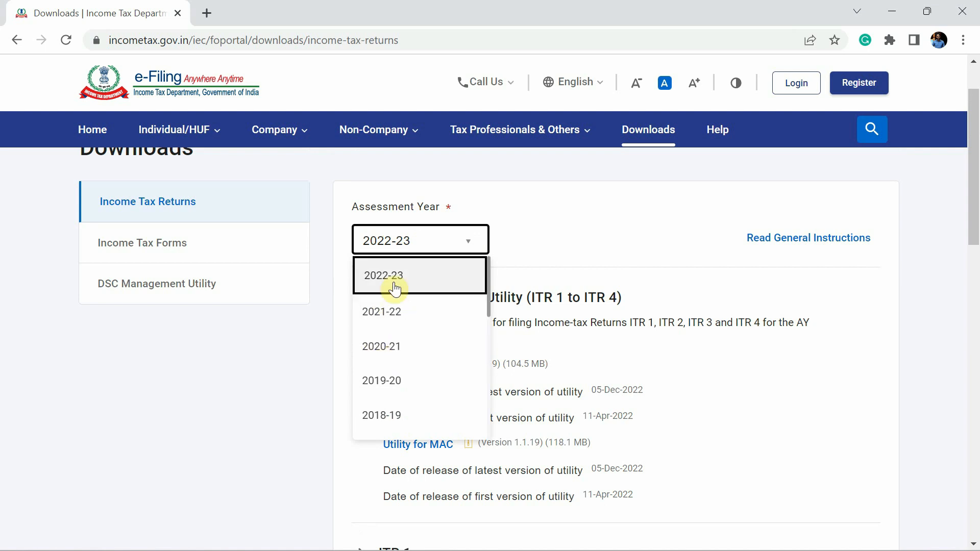
{"action": "left_click", "coordinate": [397, 344]}
{"action": "scroll", "coordinate": [395, 337], "scroll_direction": "down", "scroll_amount": 3}
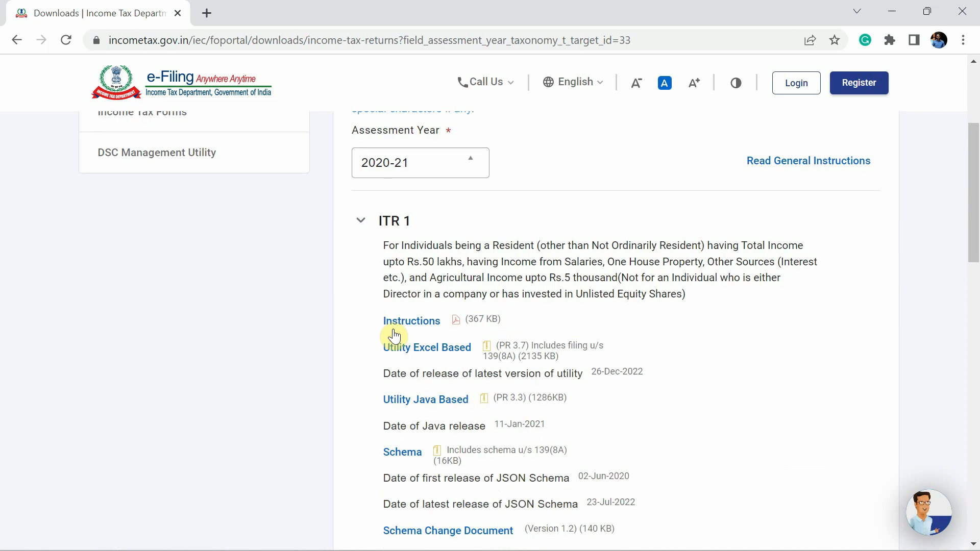
{"action": "left_click", "coordinate": [366, 223]}
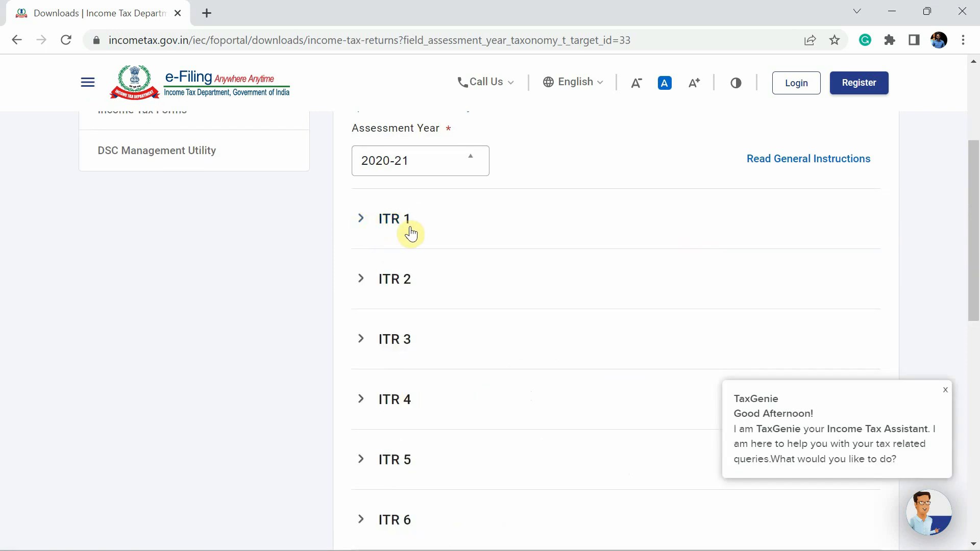
{"action": "scroll", "coordinate": [432, 448], "scroll_direction": "up", "scroll_amount": 2}
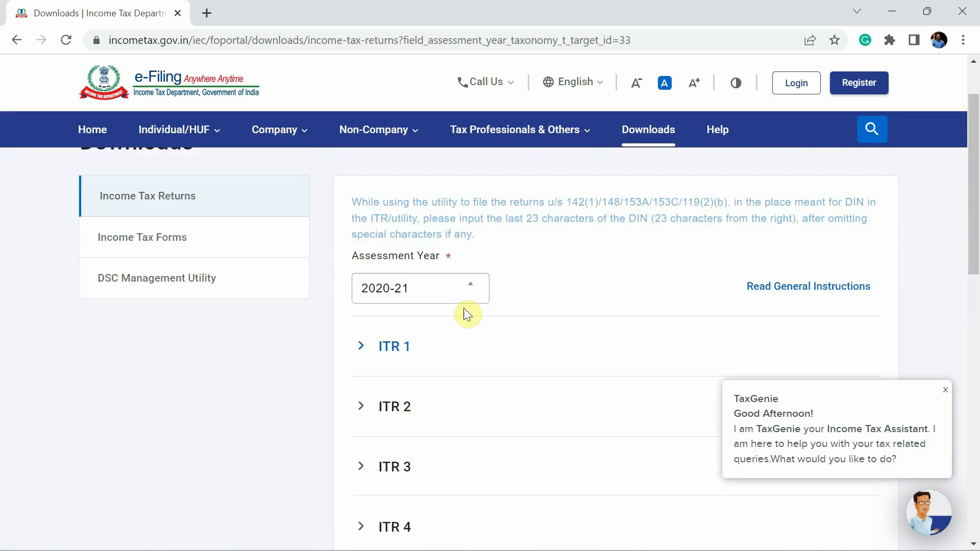
{"action": "scroll", "coordinate": [465, 313], "scroll_direction": "up", "scroll_amount": 1}
{"action": "left_click", "coordinate": [448, 315]}
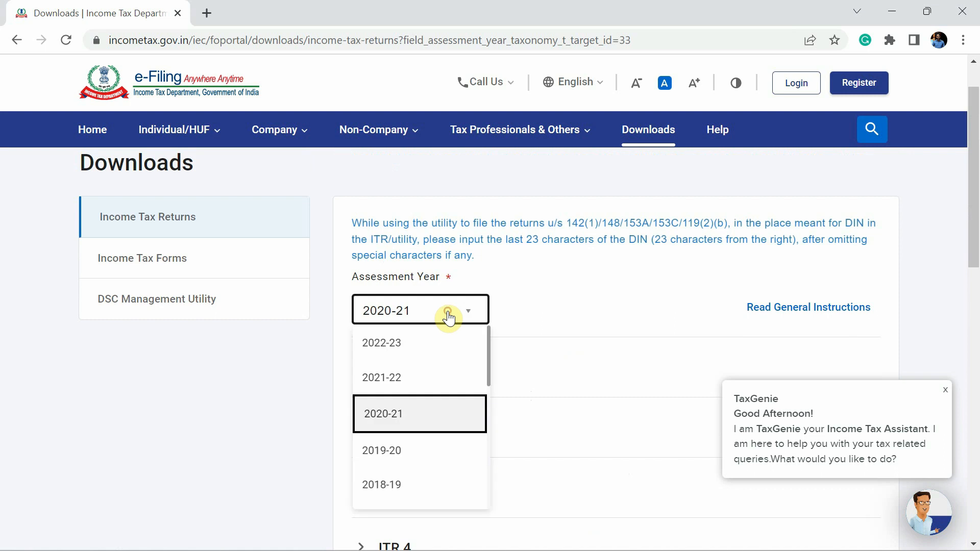
{"action": "left_click", "coordinate": [433, 346]}
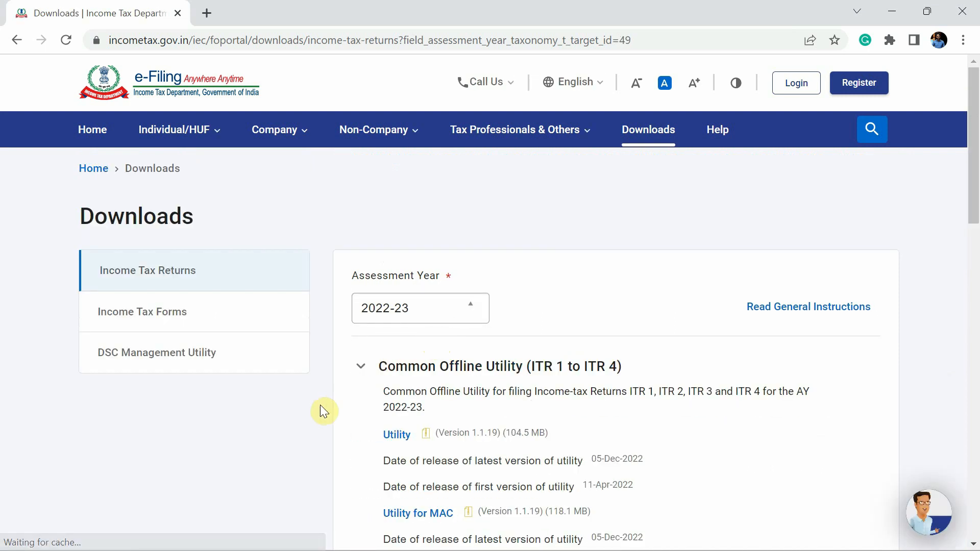
{"action": "scroll", "coordinate": [321, 406], "scroll_direction": "down", "scroll_amount": 2}
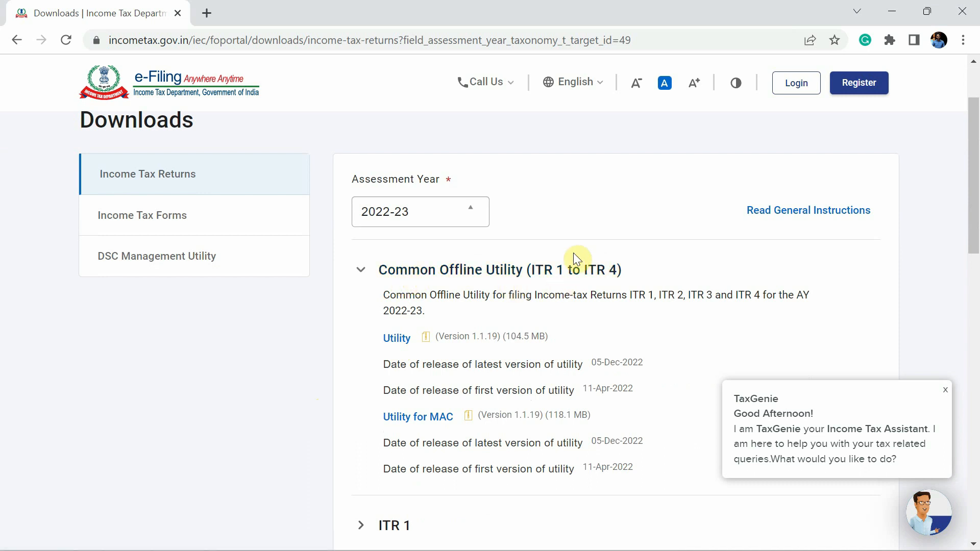
Expand ITR 4 and download its Excel-based utility ITR4_22_23_V1.2.zip
{"action": "scroll", "coordinate": [574, 253], "scroll_direction": "down", "scroll_amount": 6}
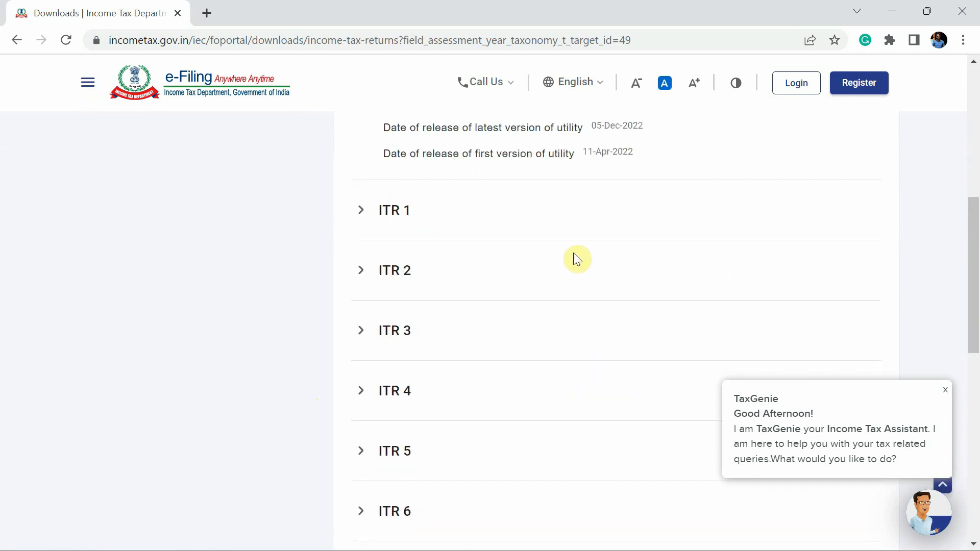
{"action": "scroll", "coordinate": [574, 253], "scroll_direction": "down", "scroll_amount": 1}
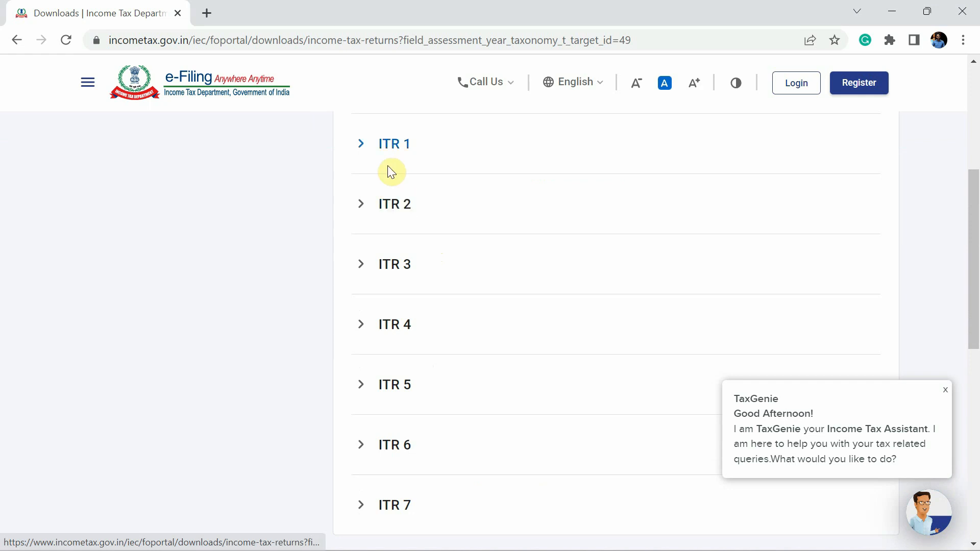
{"action": "left_click", "coordinate": [360, 332]}
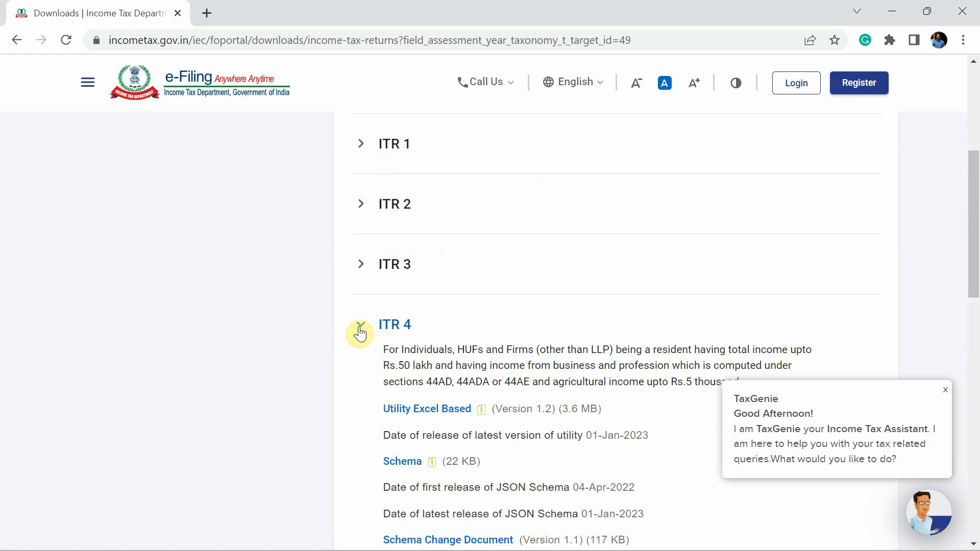
{"action": "scroll", "coordinate": [487, 308], "scroll_direction": "down", "scroll_amount": 2}
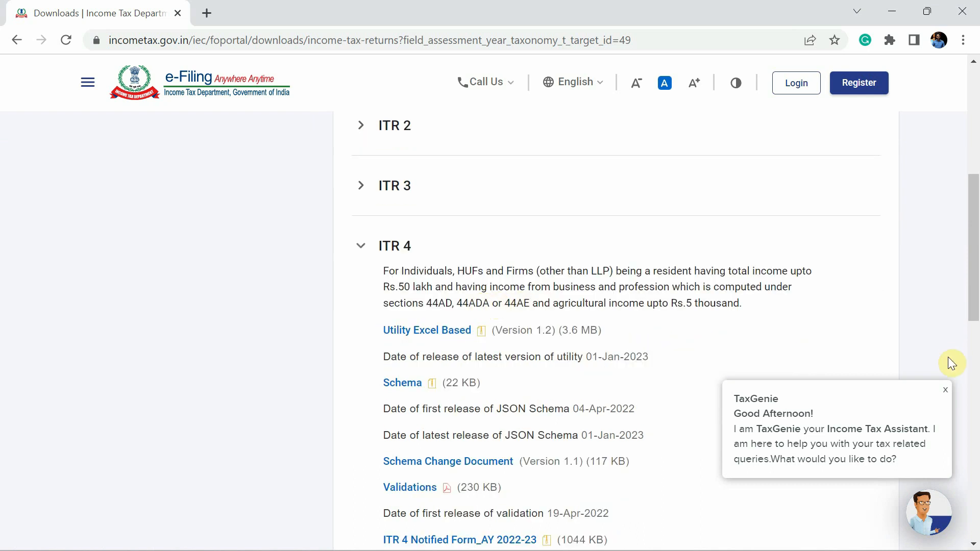
{"action": "left_click", "coordinate": [946, 391]}
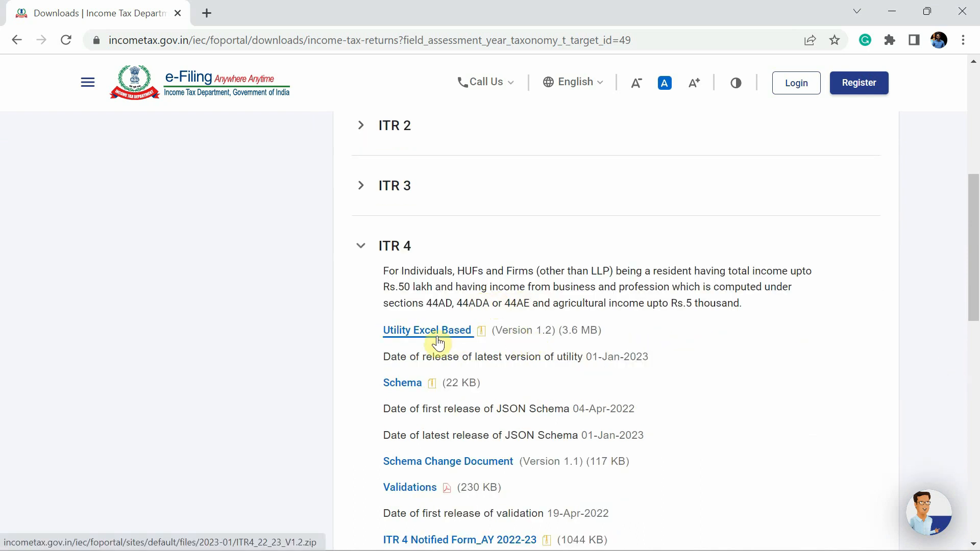
{"action": "scroll", "coordinate": [540, 342], "scroll_direction": "down", "scroll_amount": 1}
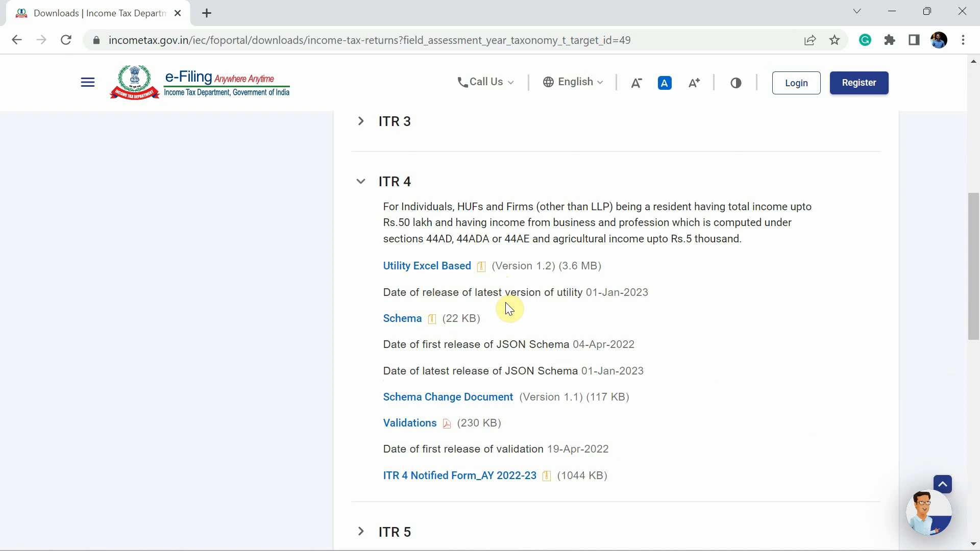
{"action": "left_click", "coordinate": [439, 271]}
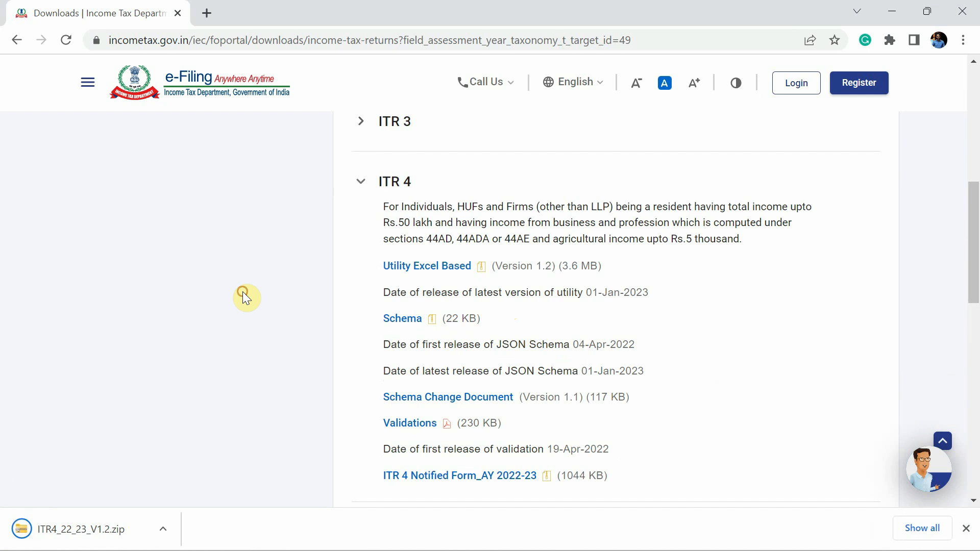
Check the assessment year list, keeping 2022-23 selected
{"action": "scroll", "coordinate": [243, 292], "scroll_direction": "up", "scroll_amount": 8}
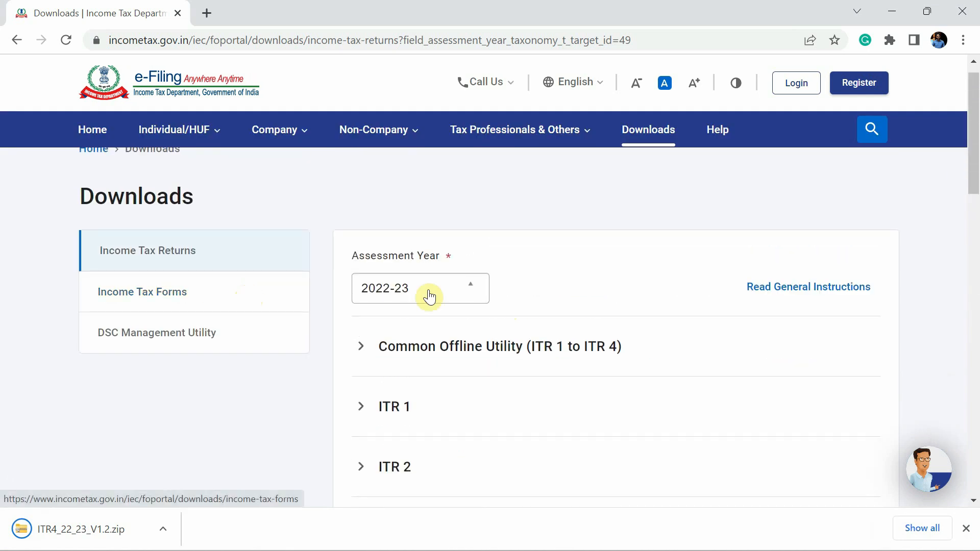
{"action": "left_click", "coordinate": [449, 291]}
{"action": "left_click", "coordinate": [318, 385]}
{"action": "scroll", "coordinate": [317, 386], "scroll_direction": "down", "scroll_amount": 5}
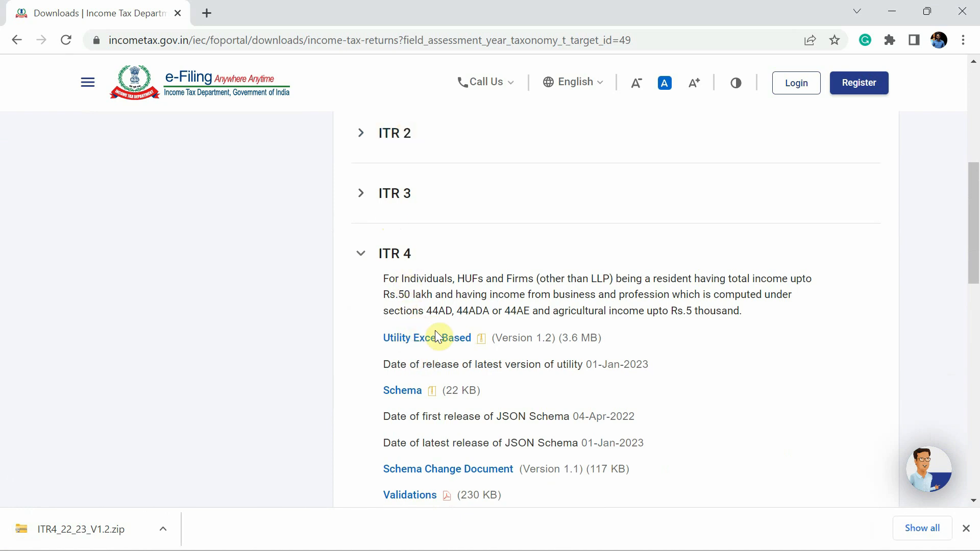
{"action": "scroll", "coordinate": [137, 368], "scroll_direction": "down", "scroll_amount": 1}
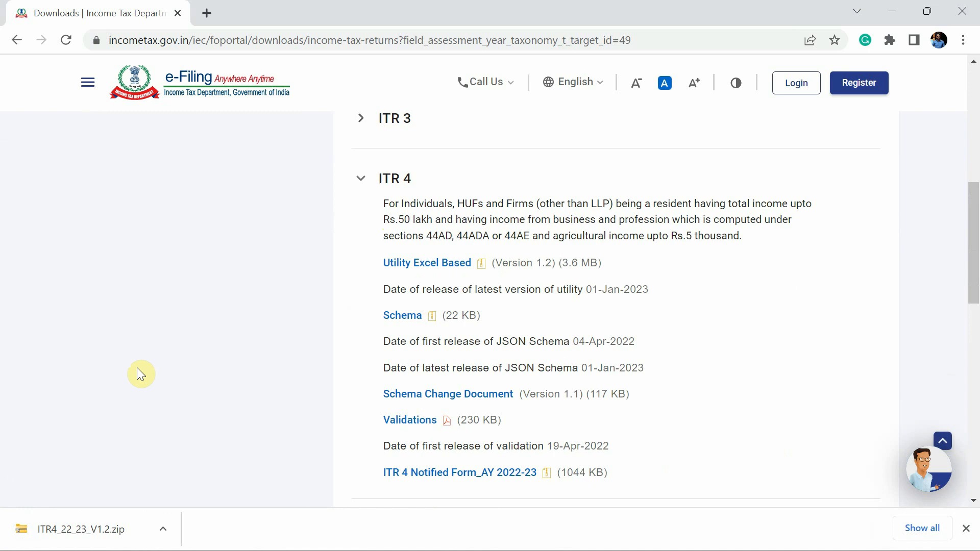
Extract the downloaded ITR4_22_23_V1.2.zip into its own folder in Downloads
{"action": "key", "text": "ctrl+j"}
{"action": "left_click", "coordinate": [348, 223]}
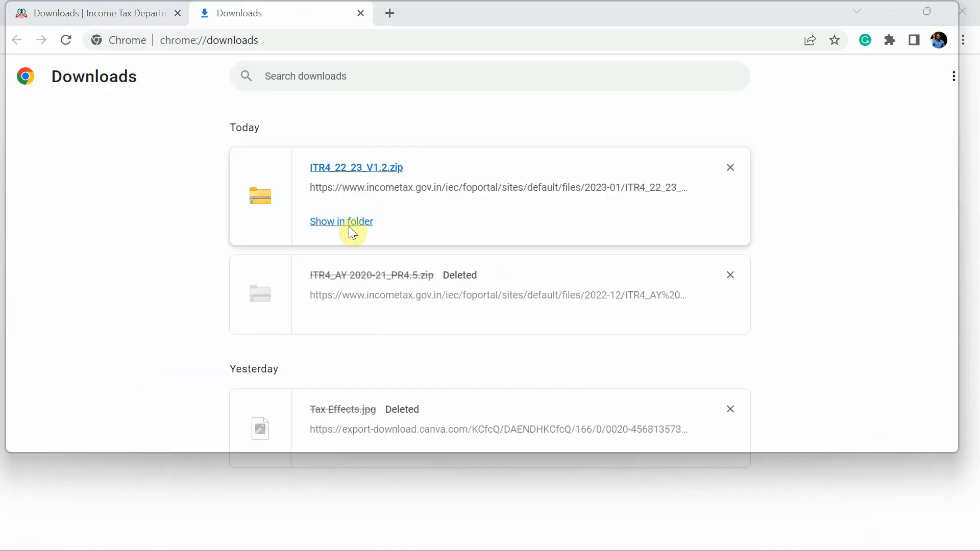
{"action": "right_click", "coordinate": [203, 176]}
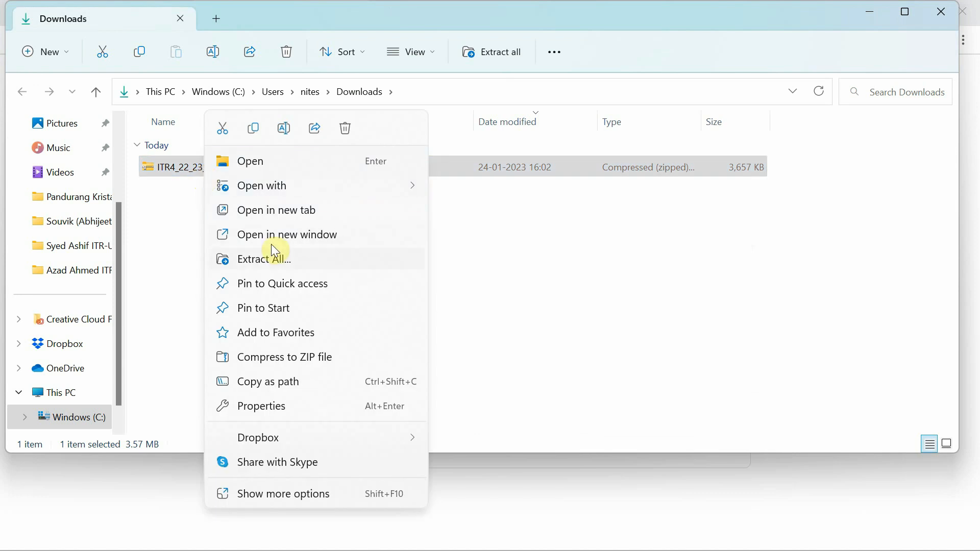
{"action": "left_click", "coordinate": [271, 259]}
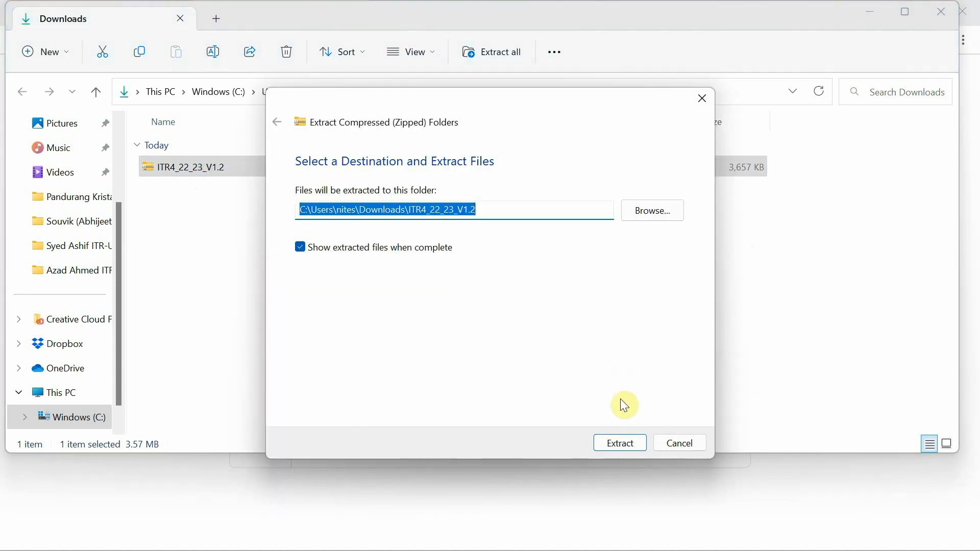
{"action": "left_click", "coordinate": [626, 448]}
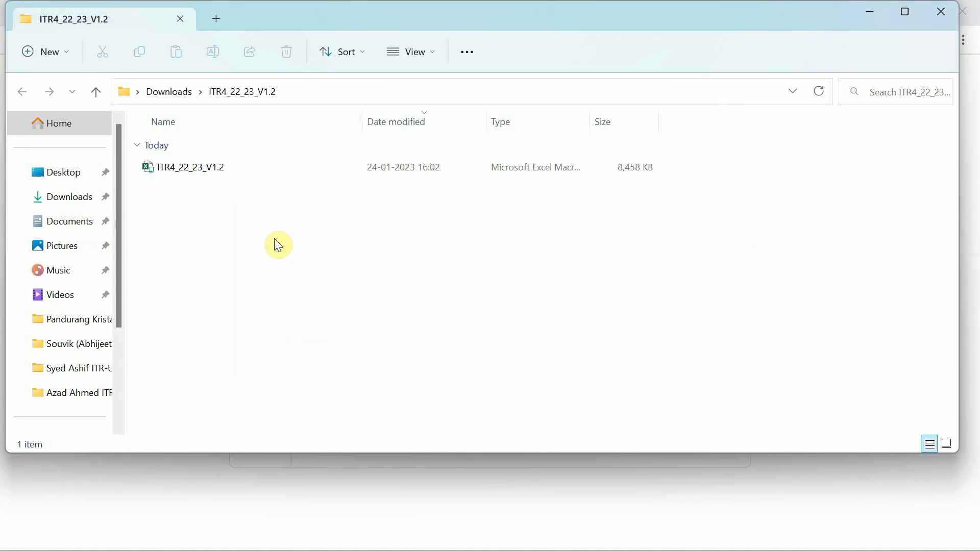
Tick Unblock in the ITR4_22_23_V1.2 workbook's Properties and apply it
{"action": "left_click", "coordinate": [199, 169]}
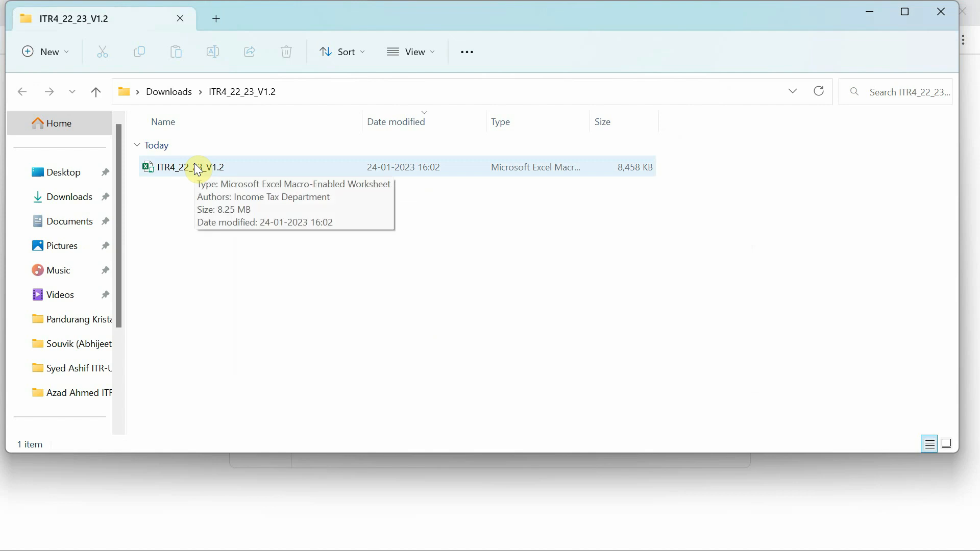
{"action": "left_click", "coordinate": [187, 171]}
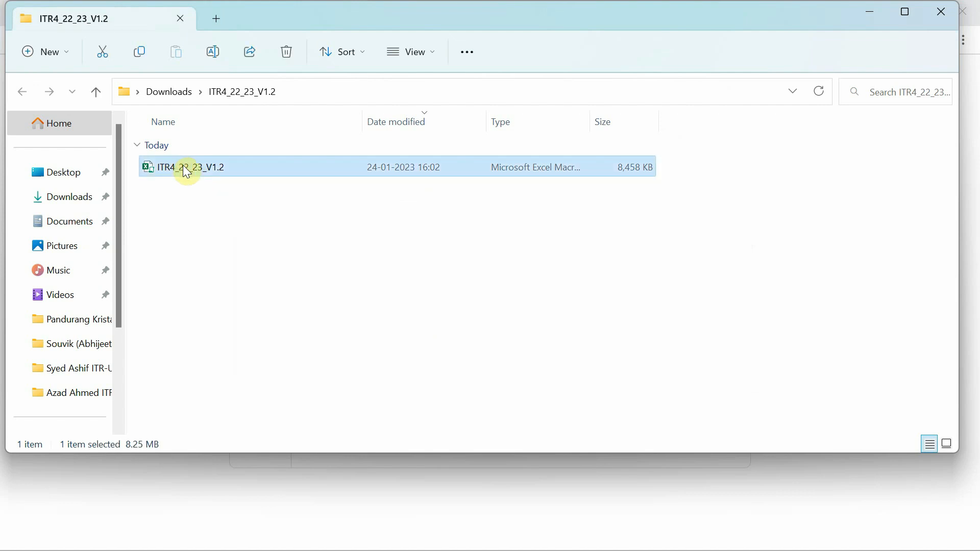
{"action": "right_click", "coordinate": [188, 168]}
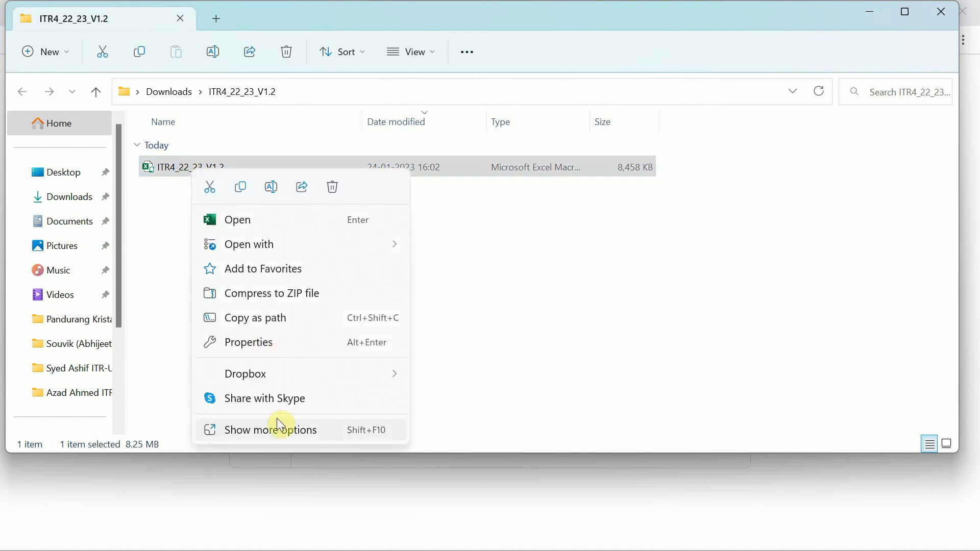
{"action": "left_click", "coordinate": [270, 430]}
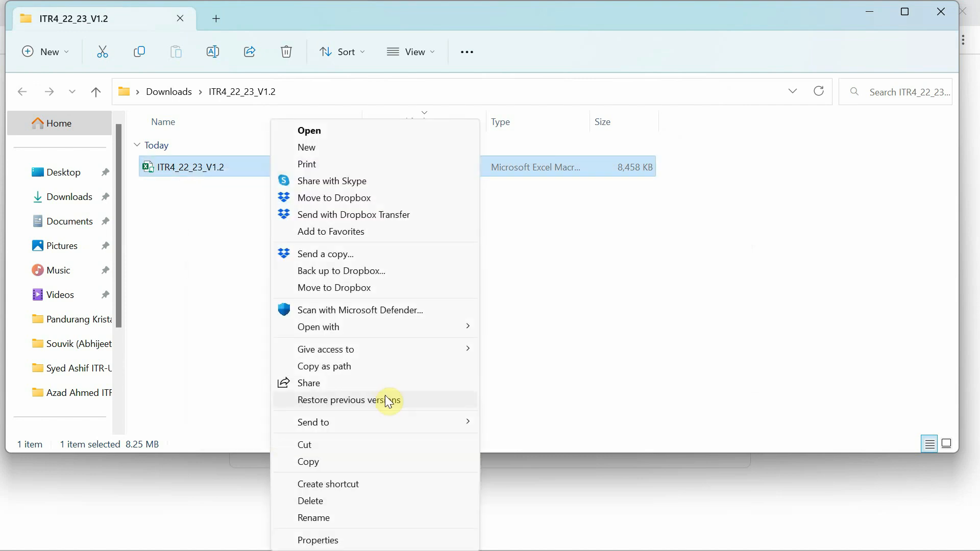
{"action": "left_click", "coordinate": [309, 540]}
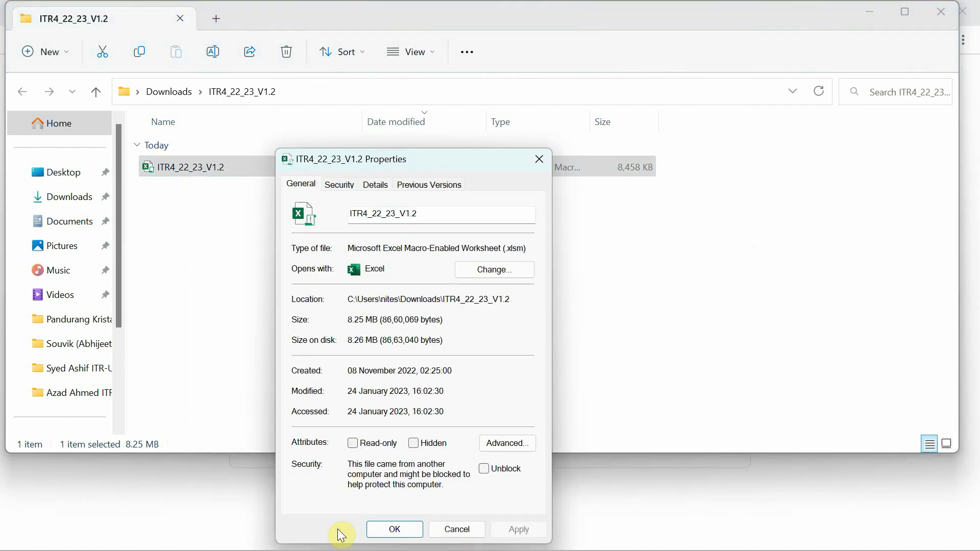
{"action": "left_click", "coordinate": [484, 470]}
{"action": "left_click", "coordinate": [396, 524]}
{"action": "left_click", "coordinate": [283, 249]}
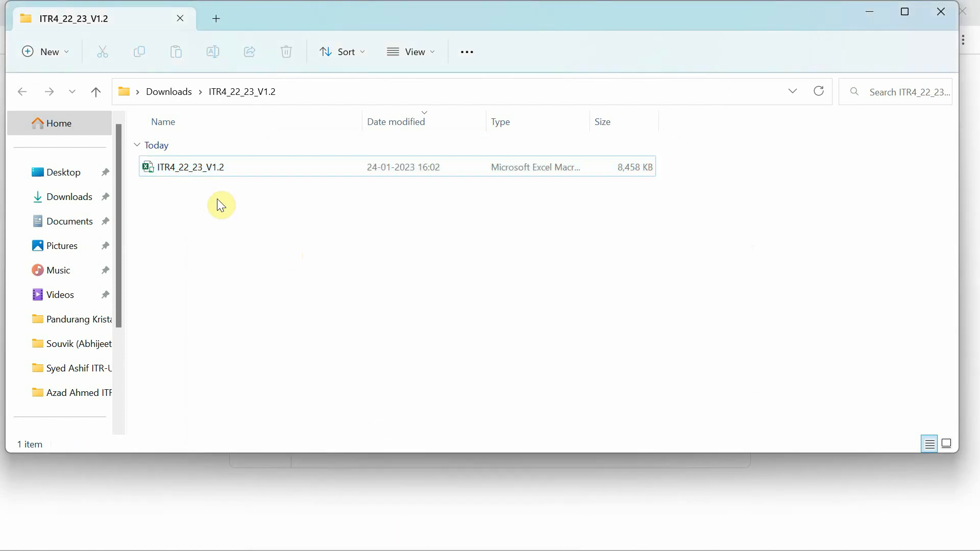
Open ITR4_22_23_V1.2 in Excel and dismiss the AY 2022-2023 instructions notice
{"action": "double_click", "coordinate": [187, 174]}
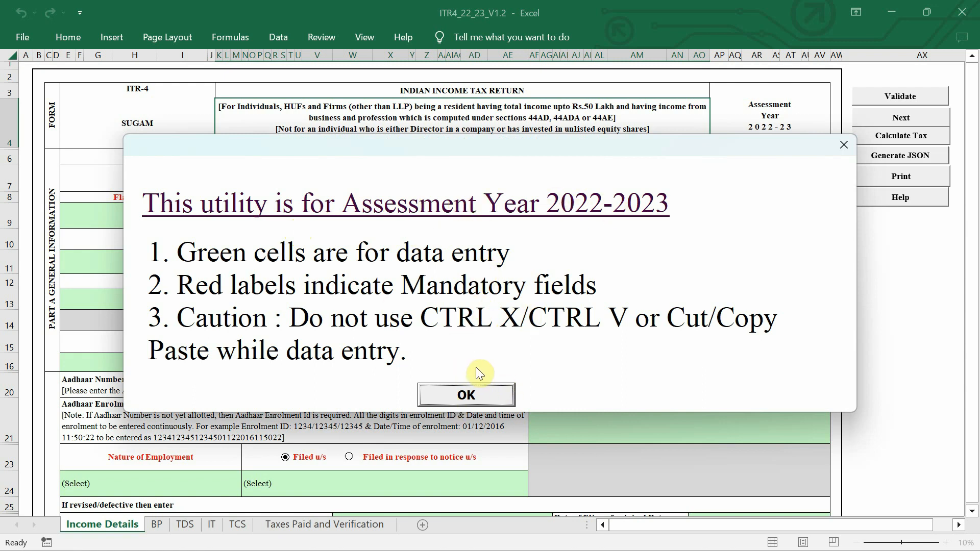
{"action": "left_click", "coordinate": [457, 398]}
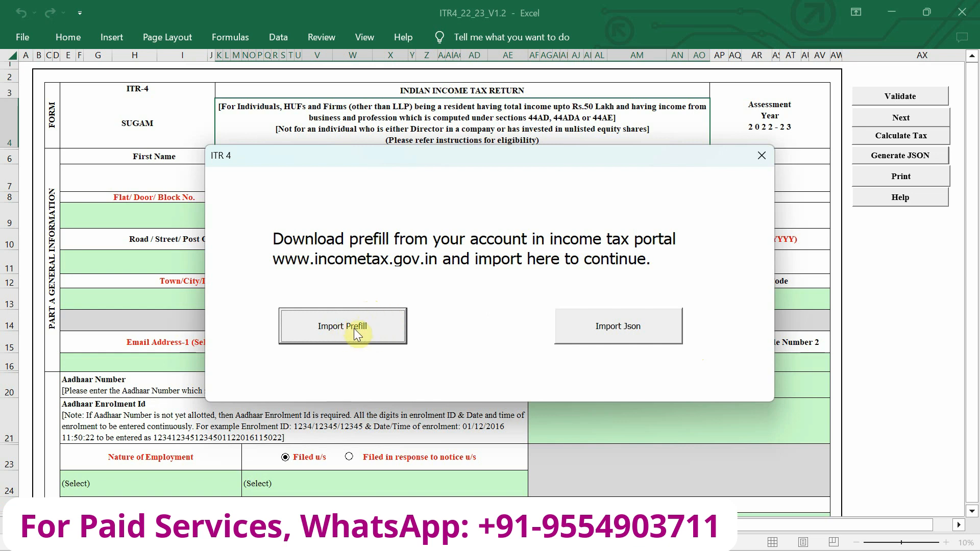
{"action": "left_click", "coordinate": [378, 332]}
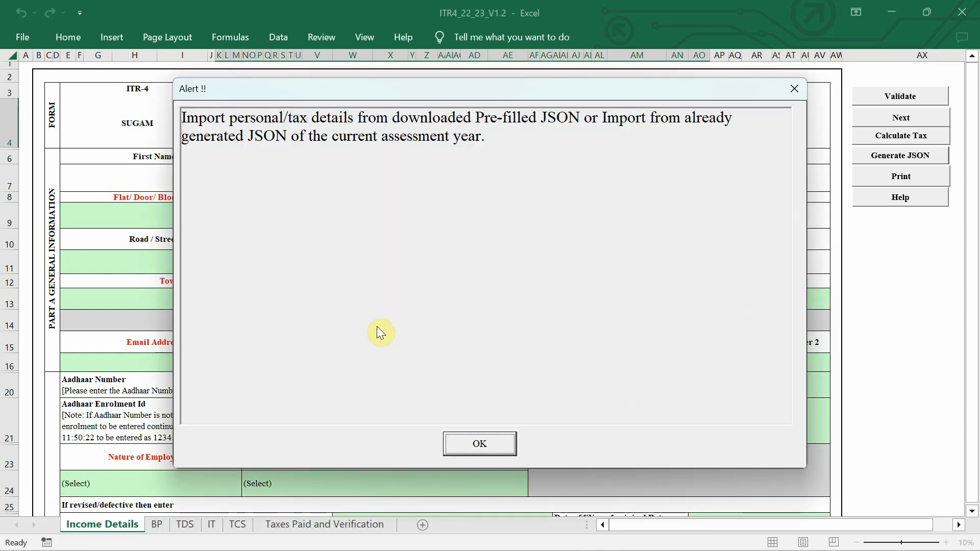
{"action": "left_click", "coordinate": [501, 446]}
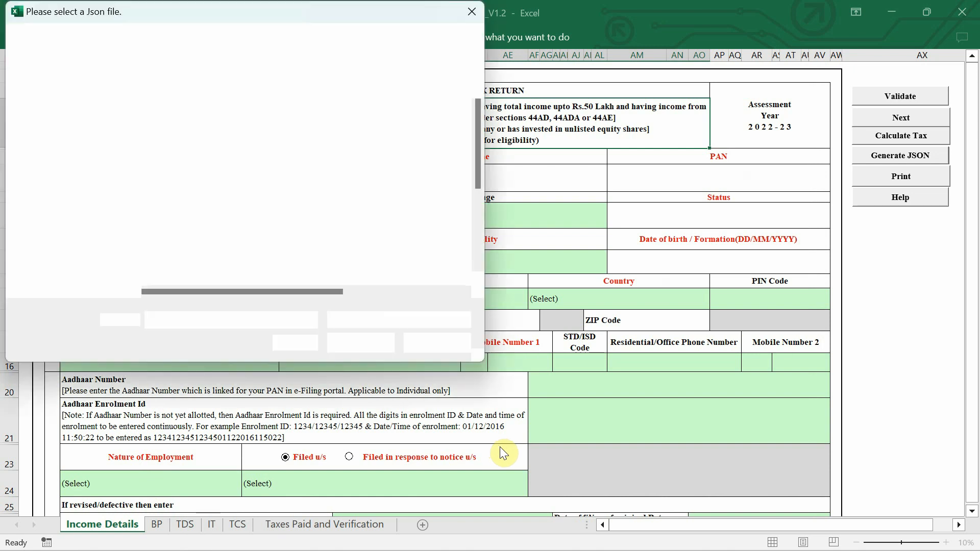
{"action": "left_click", "coordinate": [471, 12]}
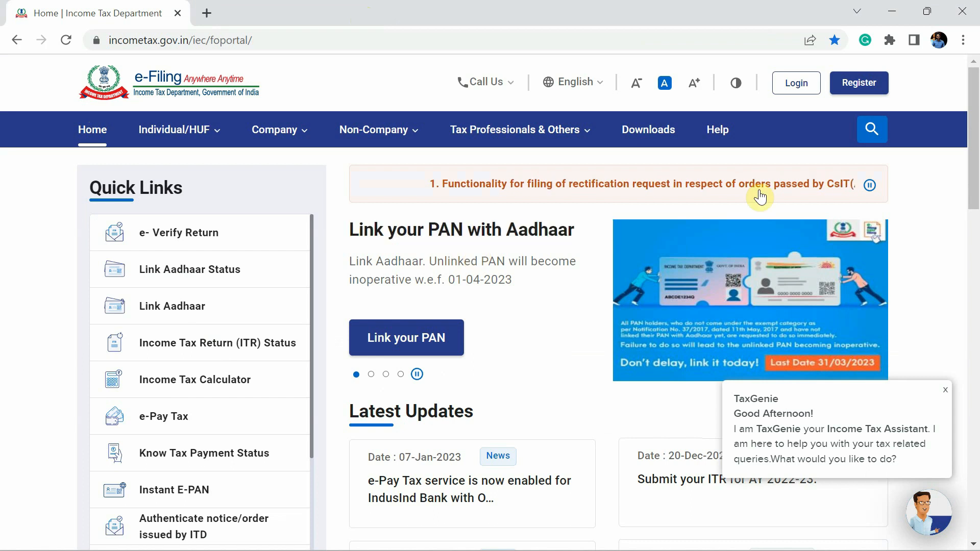
Log in and download the 2022-23 prefilled data JSON from Download Pre-Filled Data
{"action": "left_click", "coordinate": [798, 84]}
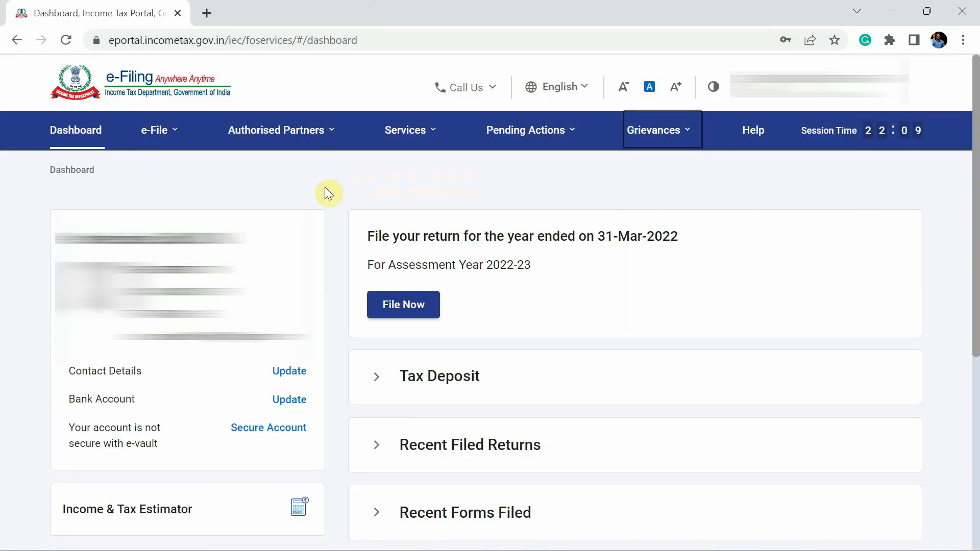
{"action": "left_click", "coordinate": [275, 140]}
{"action": "left_click", "coordinate": [276, 140]}
{"action": "mouse_move", "coordinate": [200, 138]}
{"action": "mouse_move", "coordinate": [171, 170]}
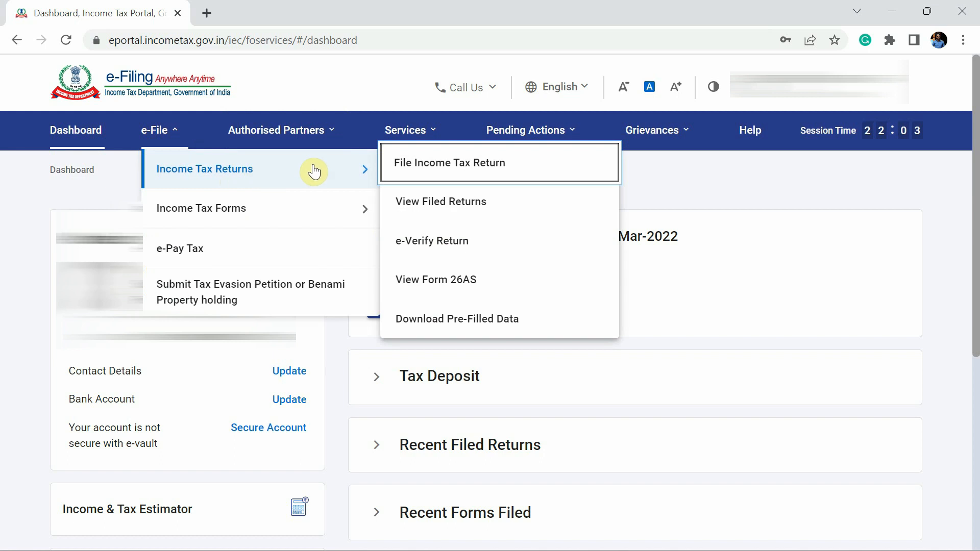
{"action": "left_click", "coordinate": [432, 328]}
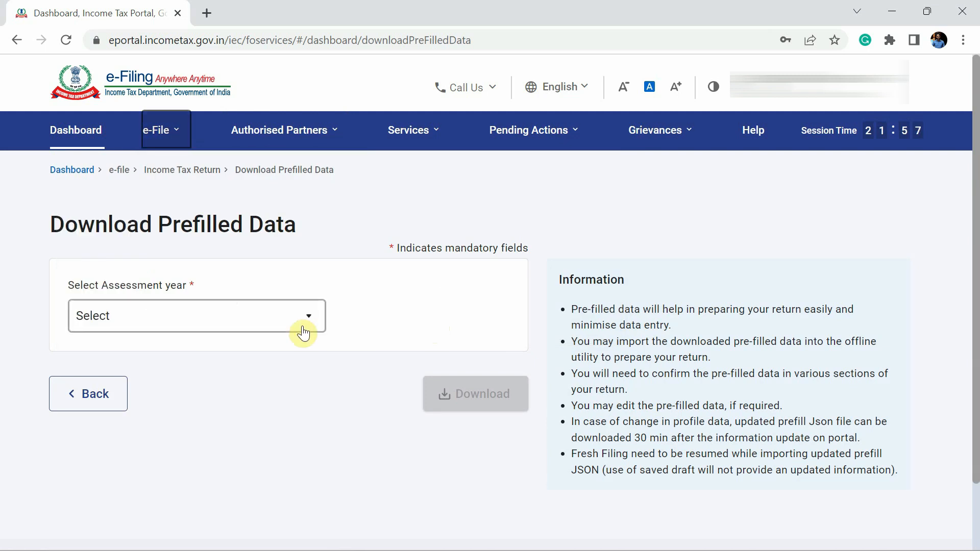
{"action": "left_click", "coordinate": [303, 328]}
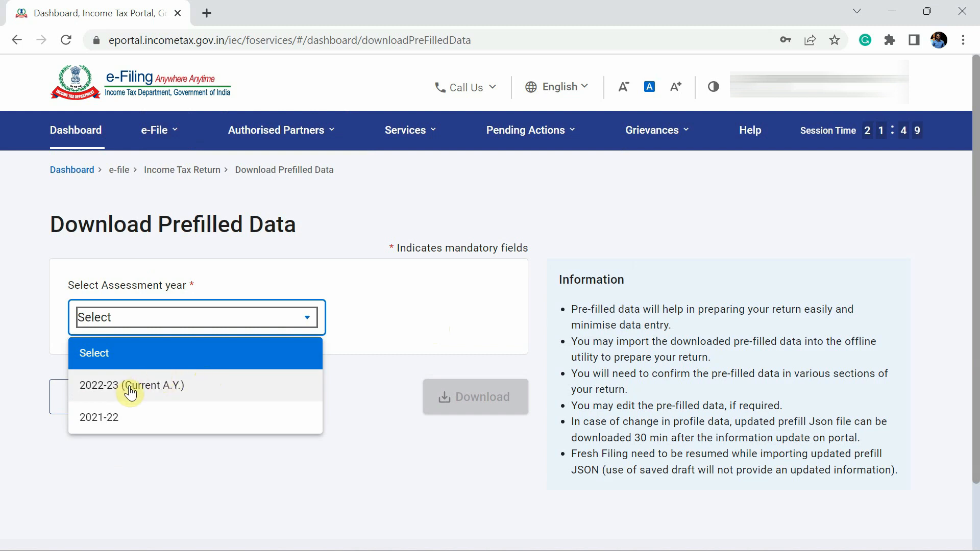
{"action": "left_click", "coordinate": [172, 391]}
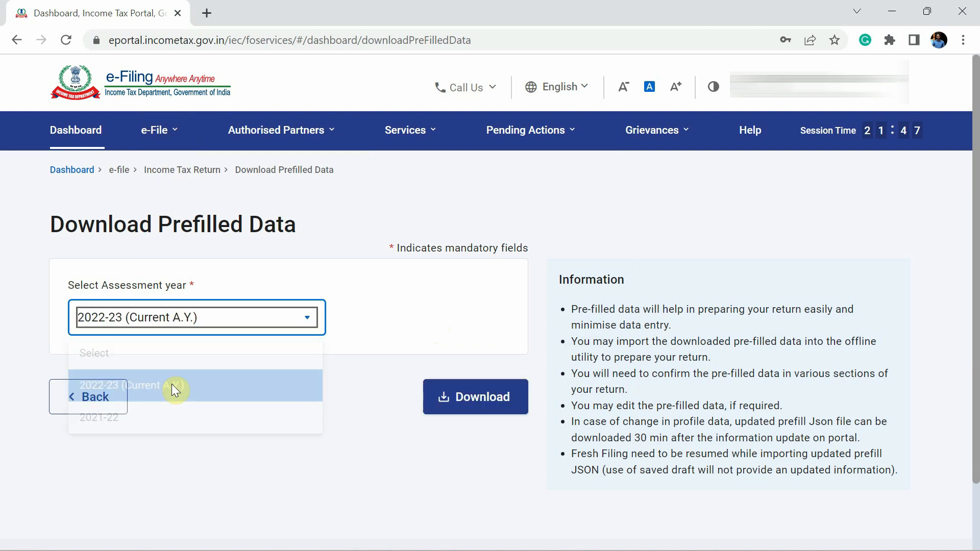
{"action": "left_click", "coordinate": [477, 400]}
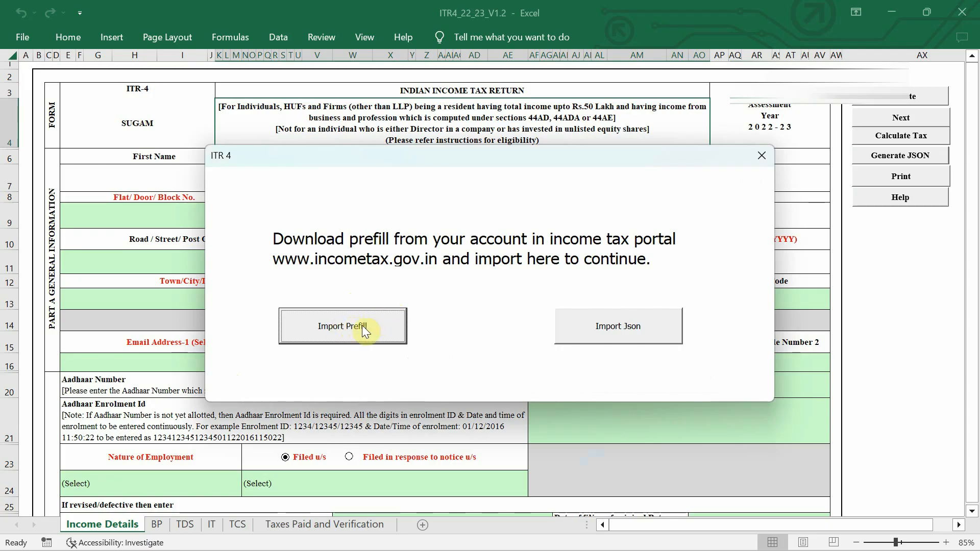
Import the prefill JSON from Downloads into the ITR-4 form via Import Prefill
{"action": "left_click", "coordinate": [363, 325]}
{"action": "left_click", "coordinate": [477, 445]}
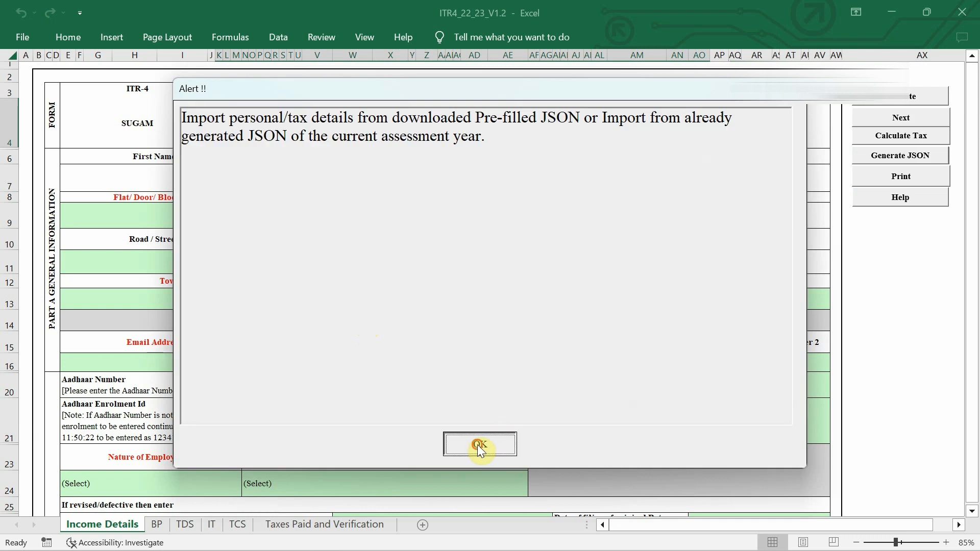
{"action": "left_click", "coordinate": [94, 172]}
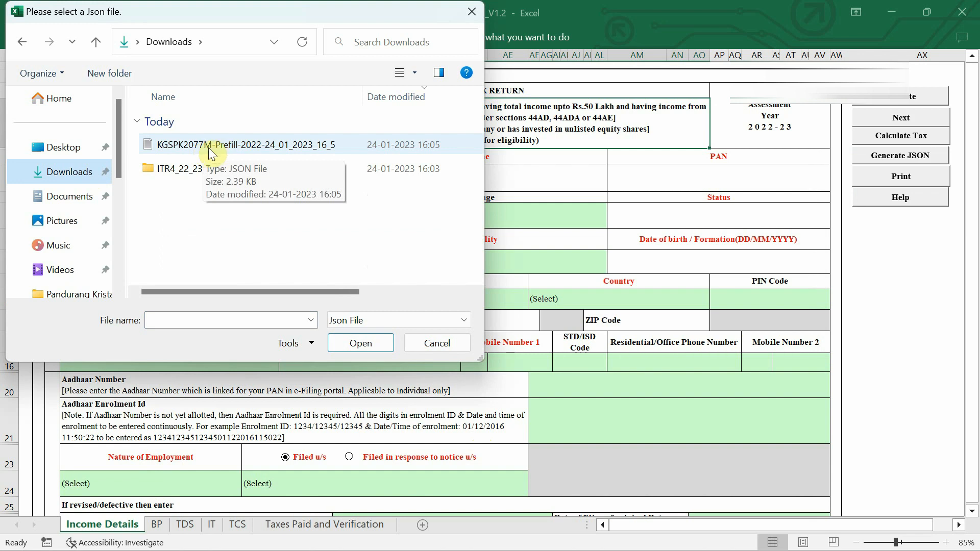
{"action": "double_click", "coordinate": [211, 145]}
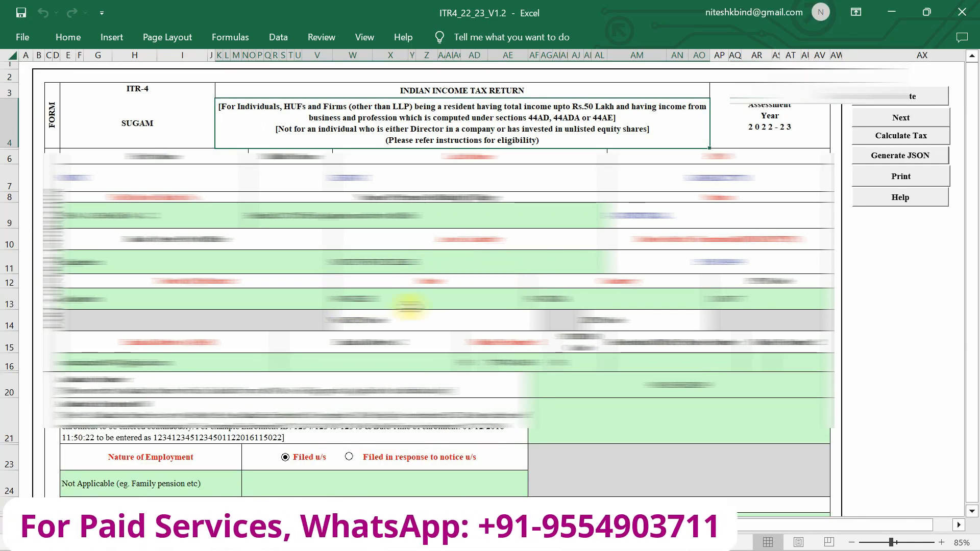
{"action": "scroll", "coordinate": [409, 307], "scroll_direction": "down", "scroll_amount": 8}
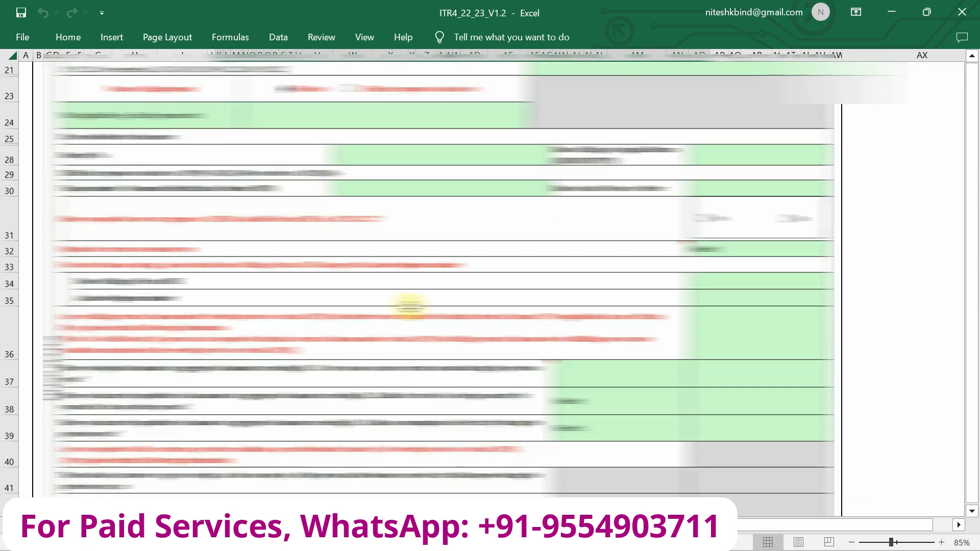
{"action": "scroll", "coordinate": [410, 306], "scroll_direction": "down", "scroll_amount": 1}
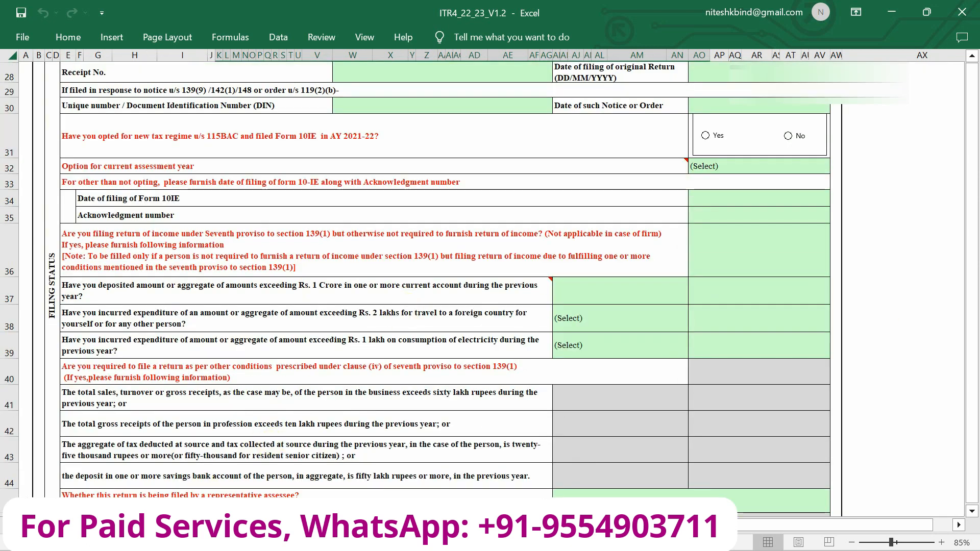
{"action": "scroll", "coordinate": [402, 333], "scroll_direction": "up", "scroll_amount": 10}
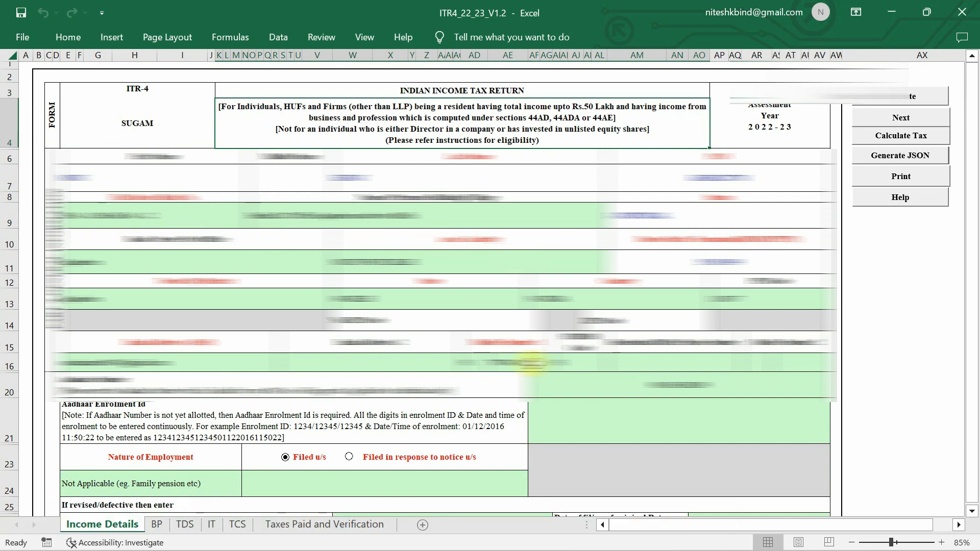
{"action": "scroll", "coordinate": [628, 357], "scroll_direction": "down", "scroll_amount": 3}
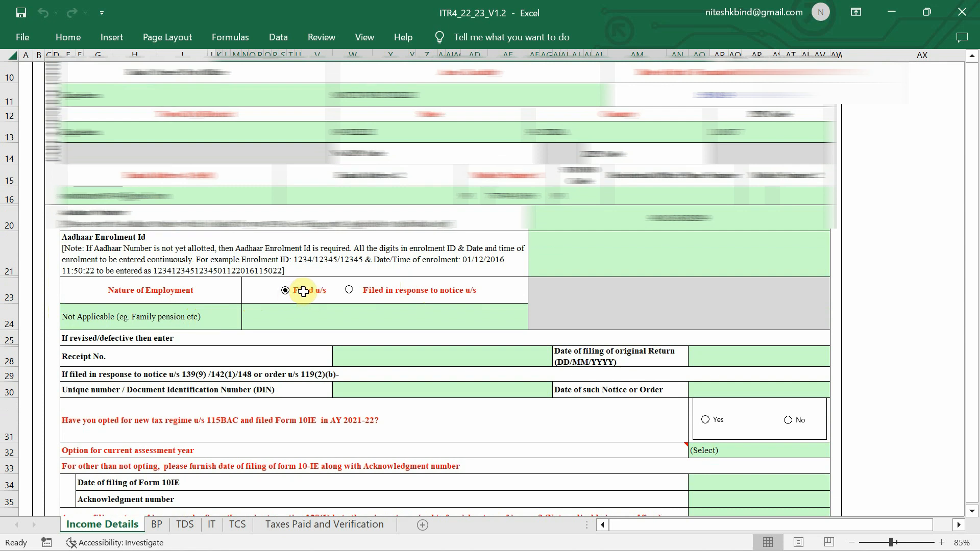
Set the 'Filed u/s' field in row 24 to 139(8A)
{"action": "left_click", "coordinate": [334, 322]}
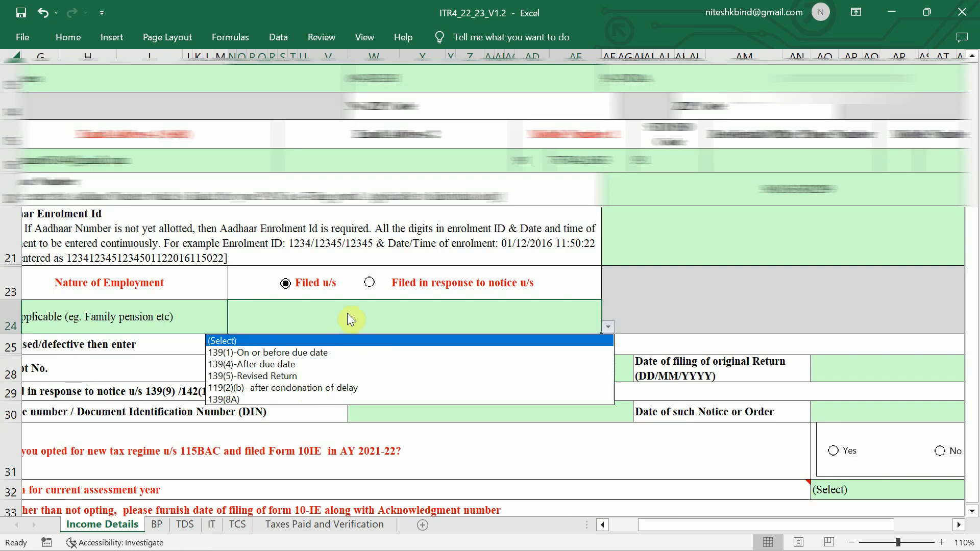
{"action": "left_click", "coordinate": [348, 321]}
{"action": "left_click", "coordinate": [608, 327]}
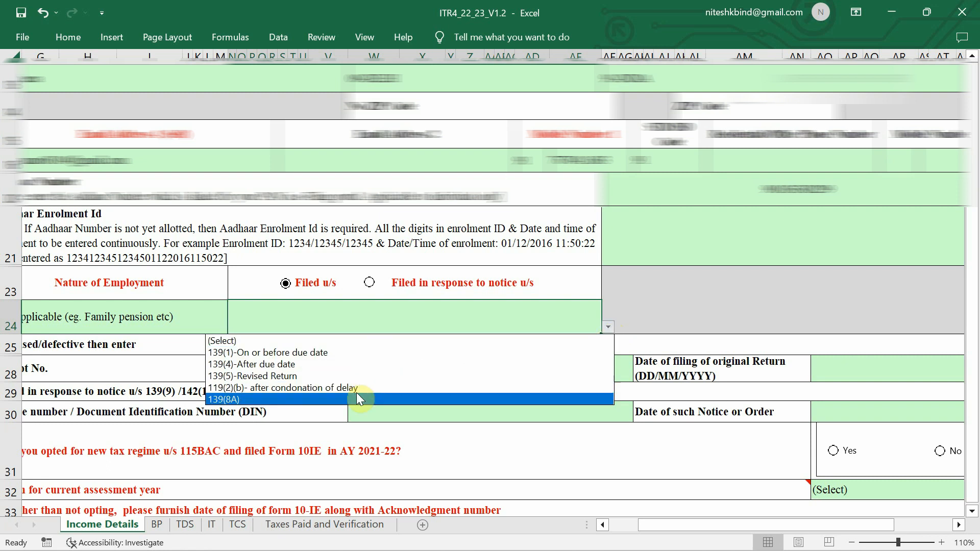
{"action": "left_click", "coordinate": [240, 403]}
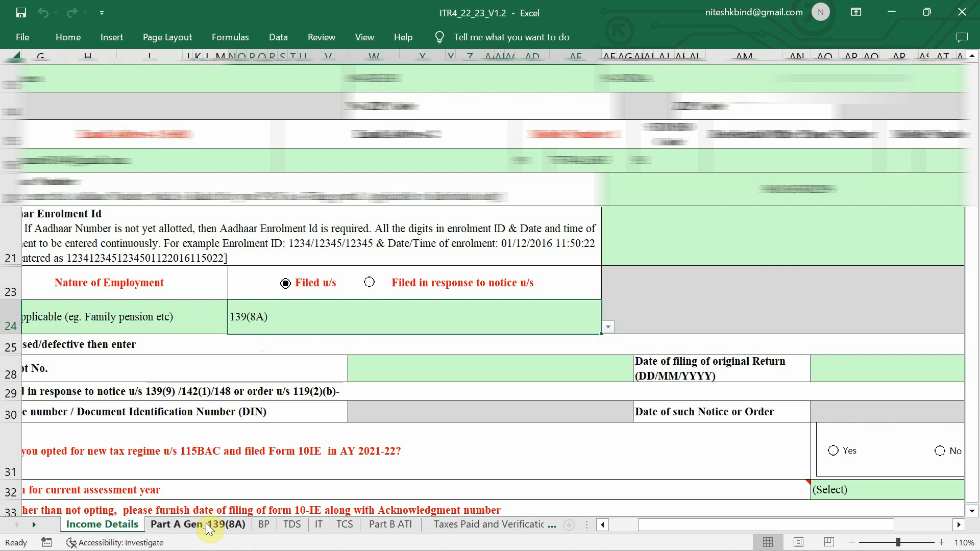
{"action": "left_click_drag", "start_coordinate": [587, 525], "coordinate": [807, 517]}
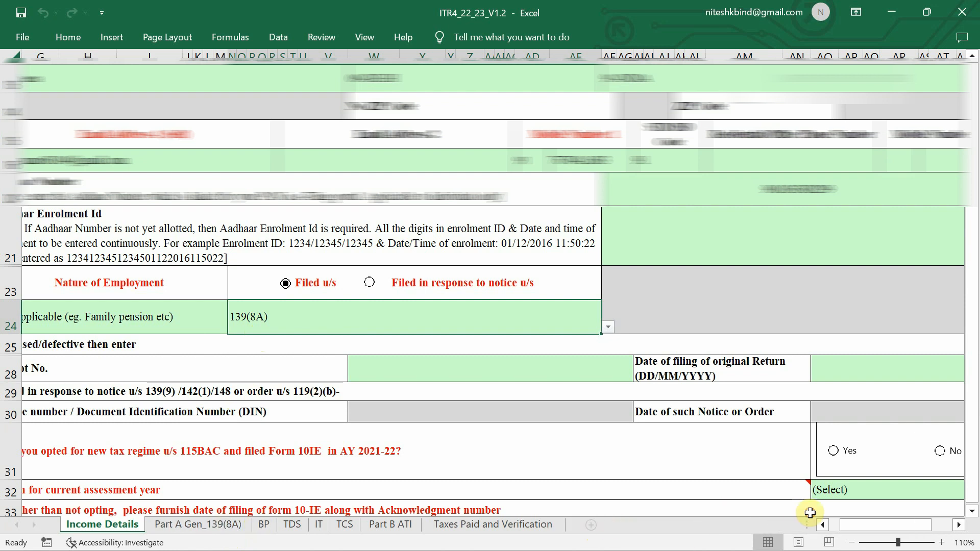
{"action": "left_click", "coordinate": [192, 526]}
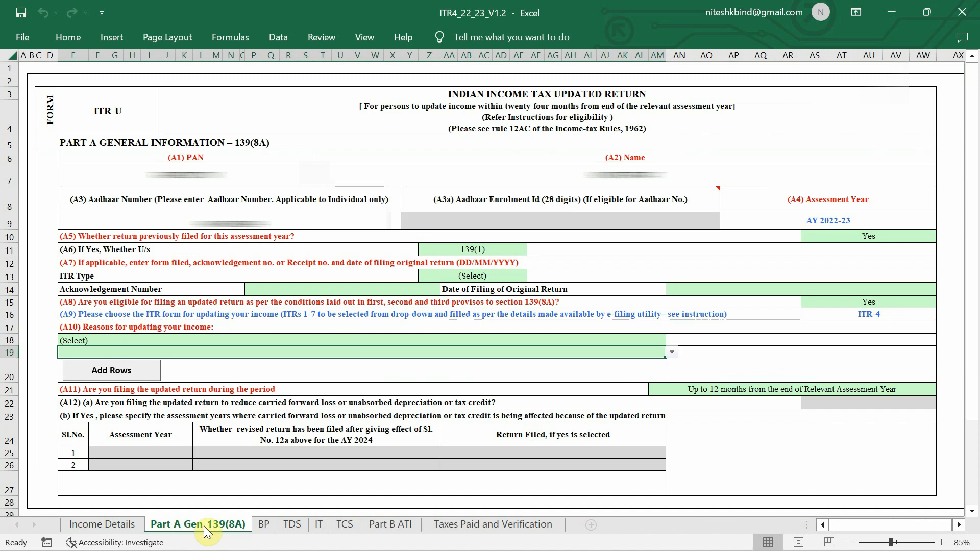
{"action": "left_click", "coordinate": [402, 530]}
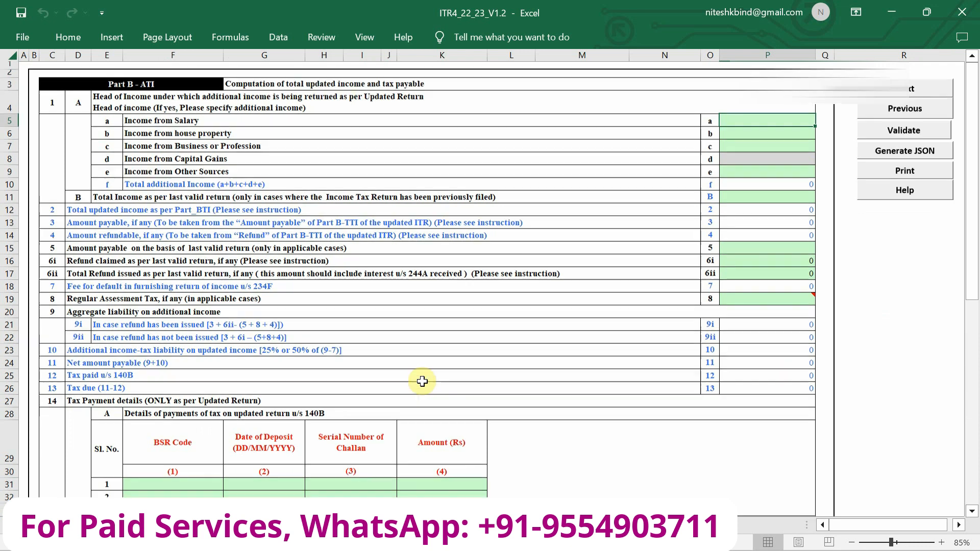
{"action": "scroll", "coordinate": [422, 382], "scroll_direction": "down", "scroll_amount": 2}
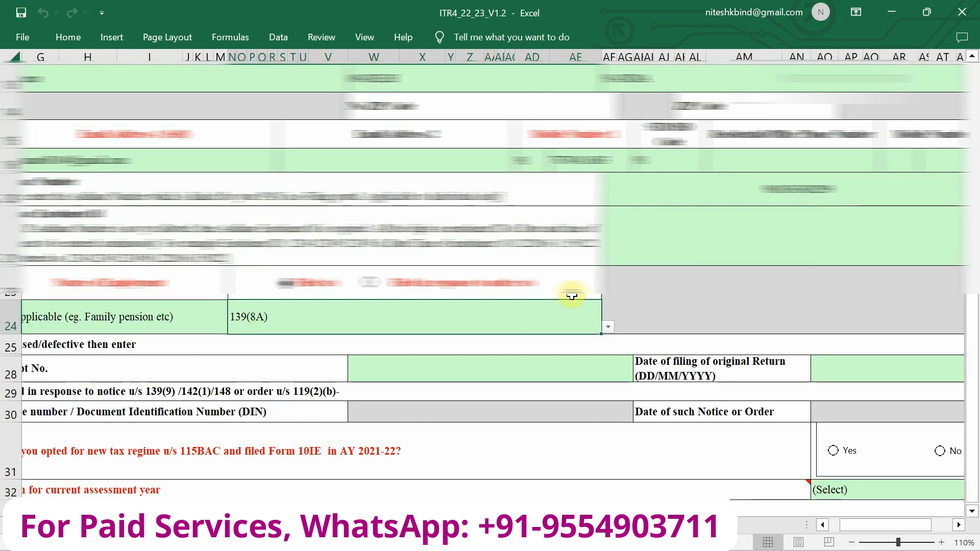
{"action": "scroll", "coordinate": [572, 296], "scroll_direction": "down", "scroll_amount": 4}
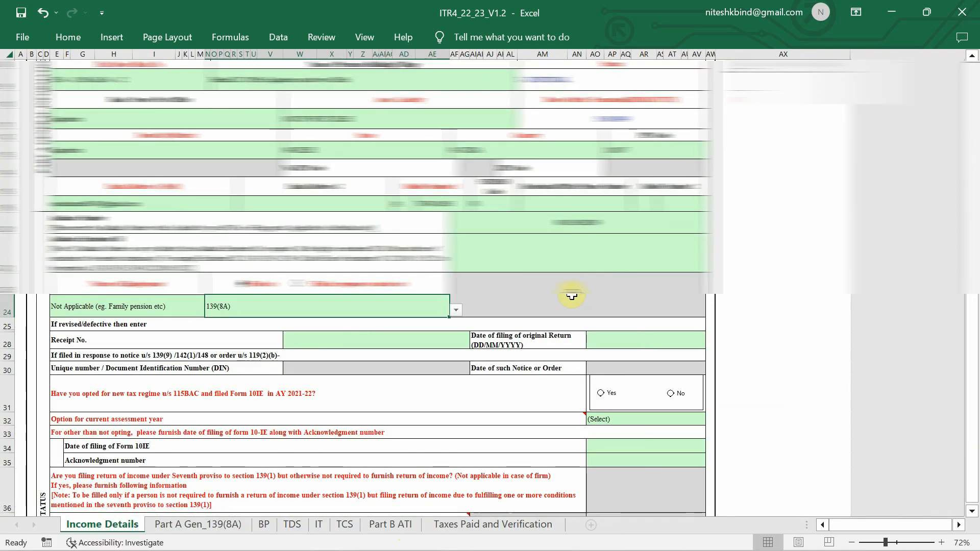
{"action": "scroll", "coordinate": [572, 296], "scroll_direction": "up", "scroll_amount": 2}
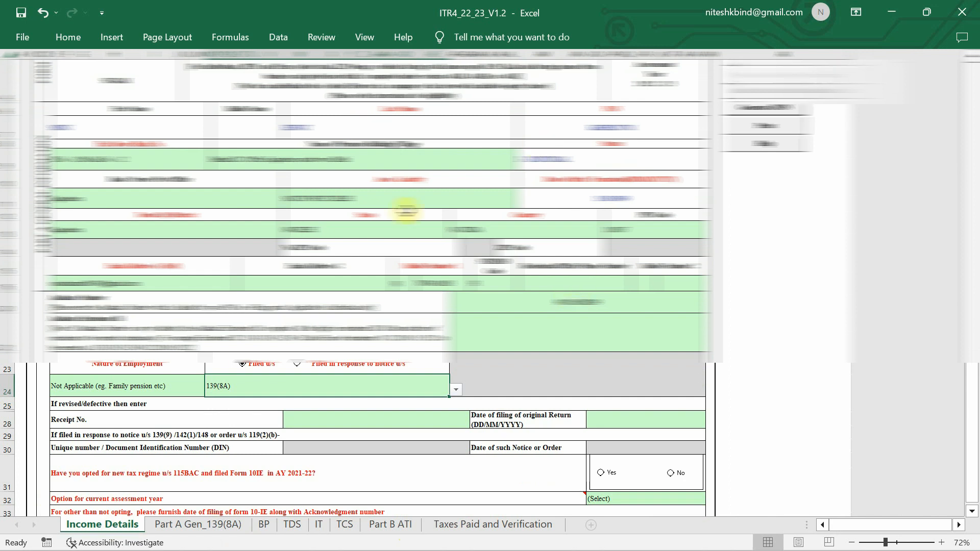
{"action": "scroll", "coordinate": [501, 192], "scroll_direction": "down", "scroll_amount": 3}
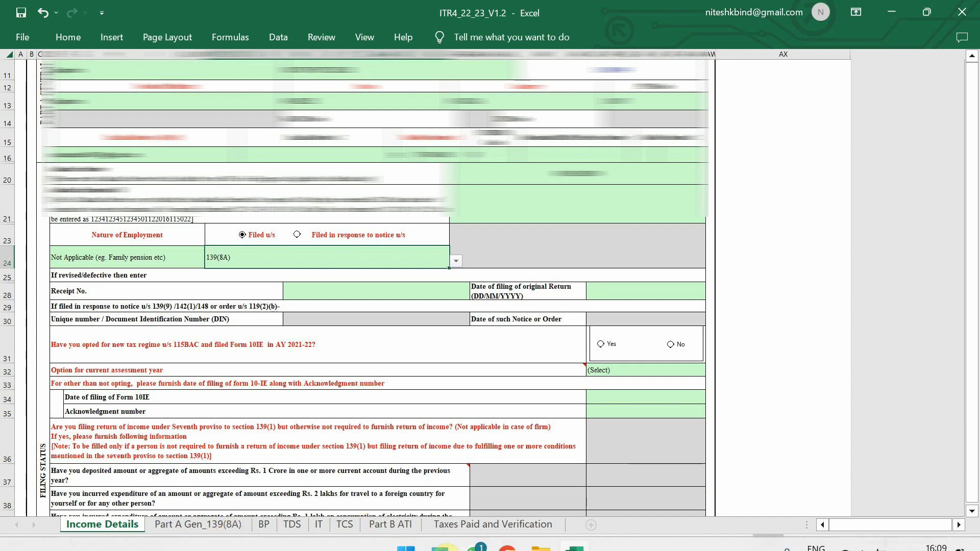
{"action": "scroll", "coordinate": [358, 286], "scroll_direction": "down", "scroll_amount": 1}
{"action": "left_click", "coordinate": [276, 236]}
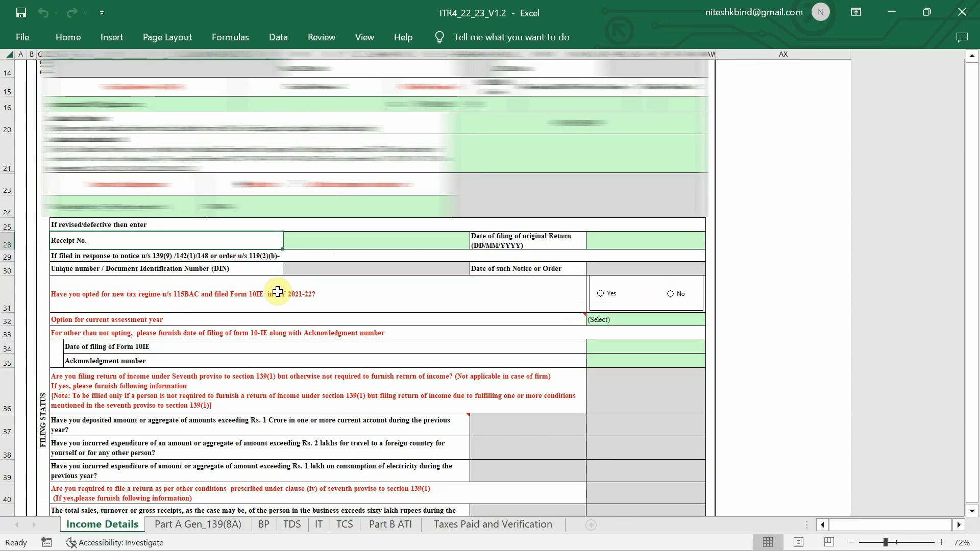
{"action": "scroll", "coordinate": [359, 283], "scroll_direction": "up", "scroll_amount": 2}
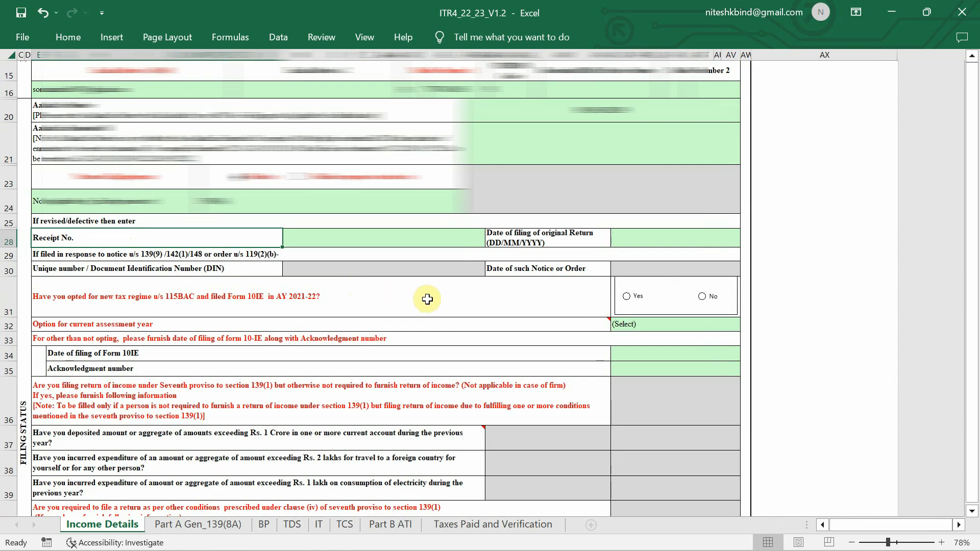
{"action": "scroll", "coordinate": [468, 305], "scroll_direction": "up", "scroll_amount": 3}
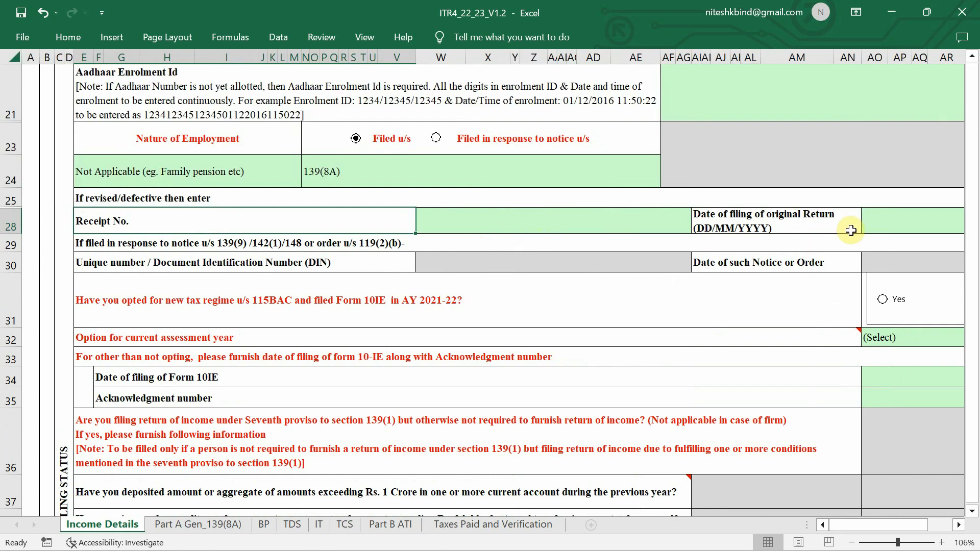
{"action": "scroll", "coordinate": [851, 228], "scroll_direction": "right", "scroll_amount": 1}
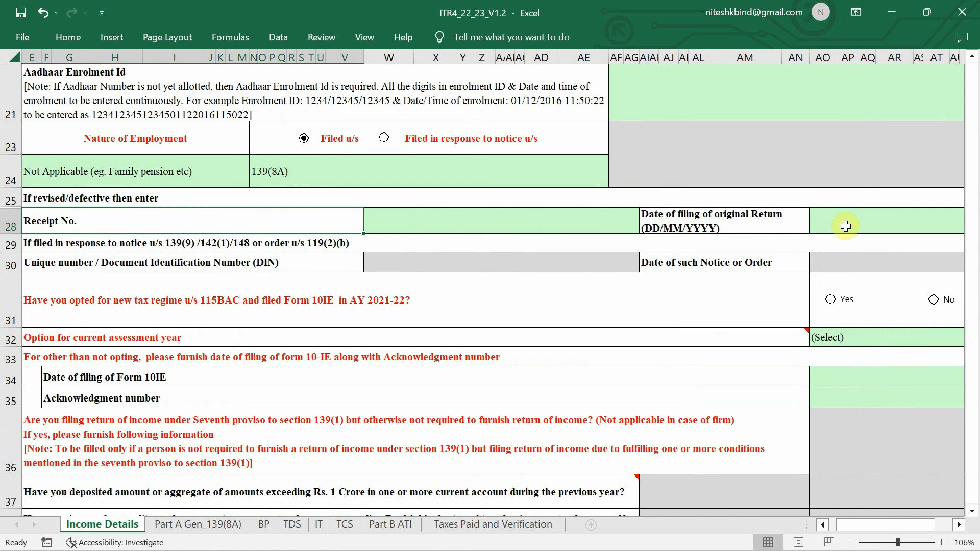
{"action": "scroll", "coordinate": [607, 285], "scroll_direction": "left", "scroll_amount": 1}
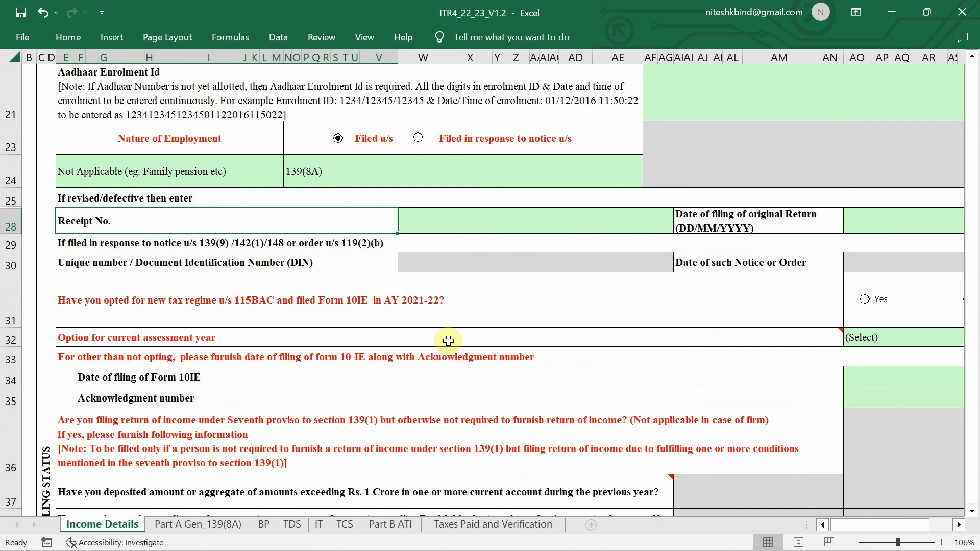
{"action": "mouse_move", "coordinate": [448, 341]}
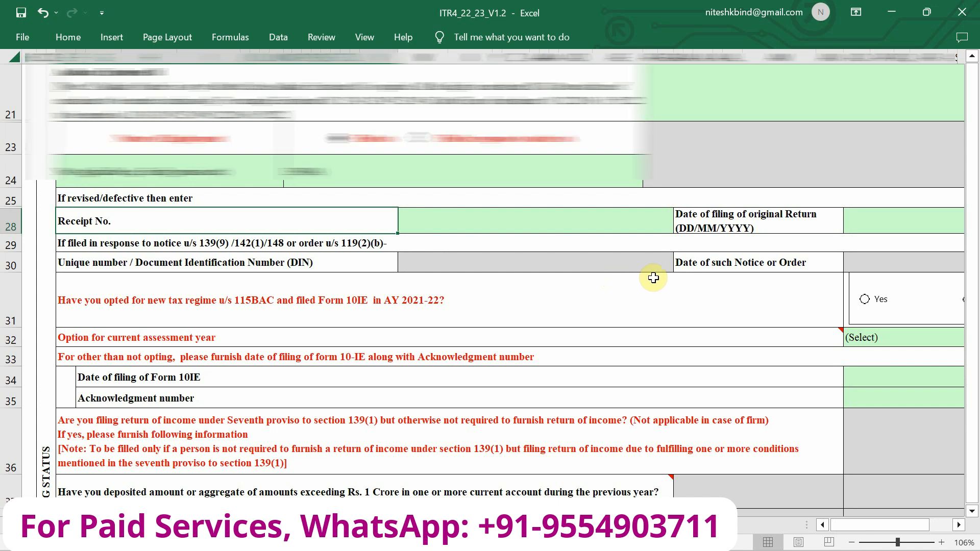
{"action": "scroll", "coordinate": [654, 278], "scroll_direction": "down", "scroll_amount": 2}
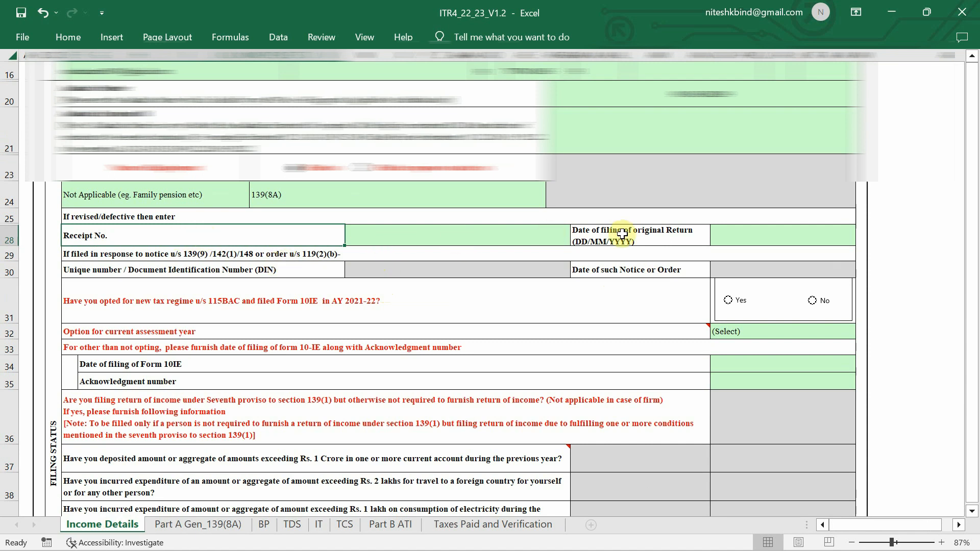
{"action": "scroll", "coordinate": [800, 249], "scroll_direction": "down", "scroll_amount": 2}
{"action": "scroll", "coordinate": [800, 250], "scroll_direction": "down", "scroll_amount": 1}
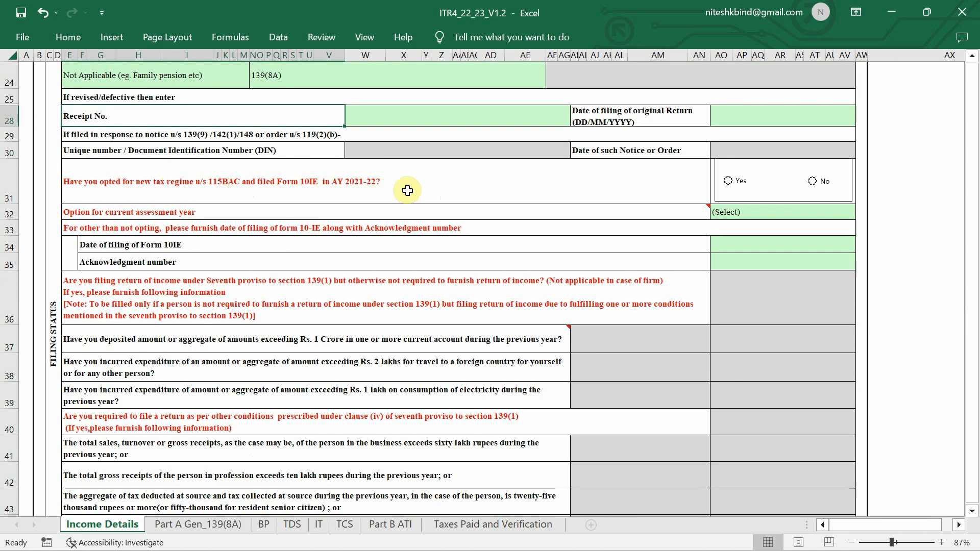
Answer No for AY 2021-22's new regime and choose Not opting for the current year, confirming both
{"action": "left_click", "coordinate": [813, 180]}
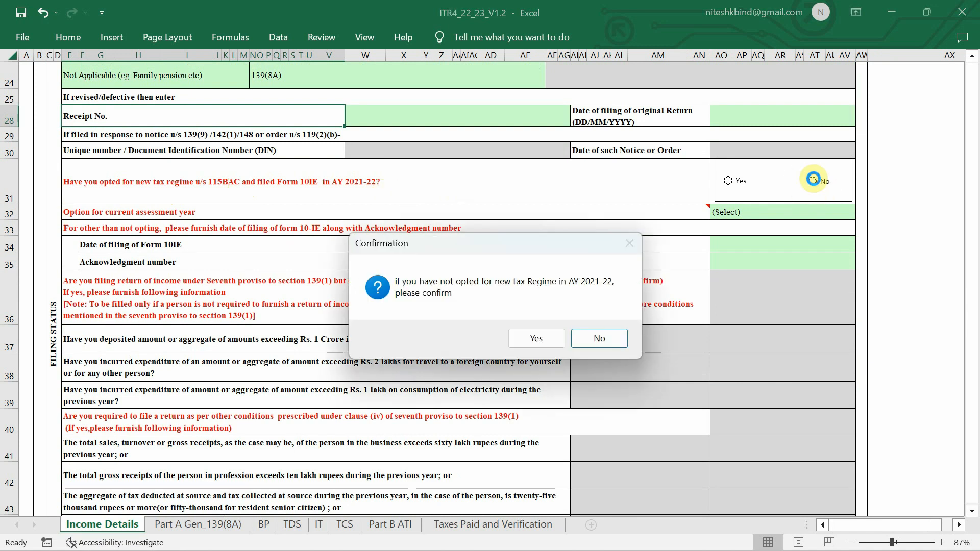
{"action": "left_click", "coordinate": [547, 332]}
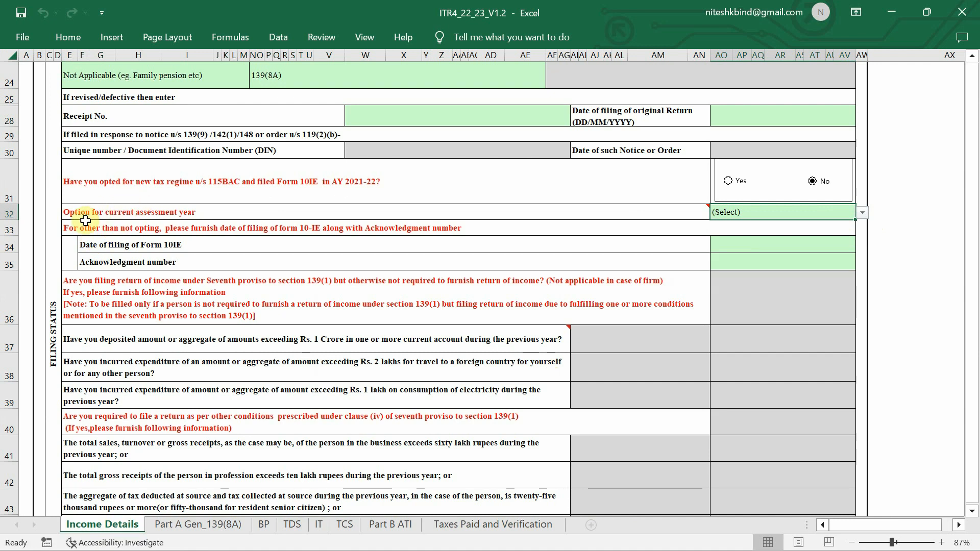
{"action": "mouse_move", "coordinate": [134, 213]}
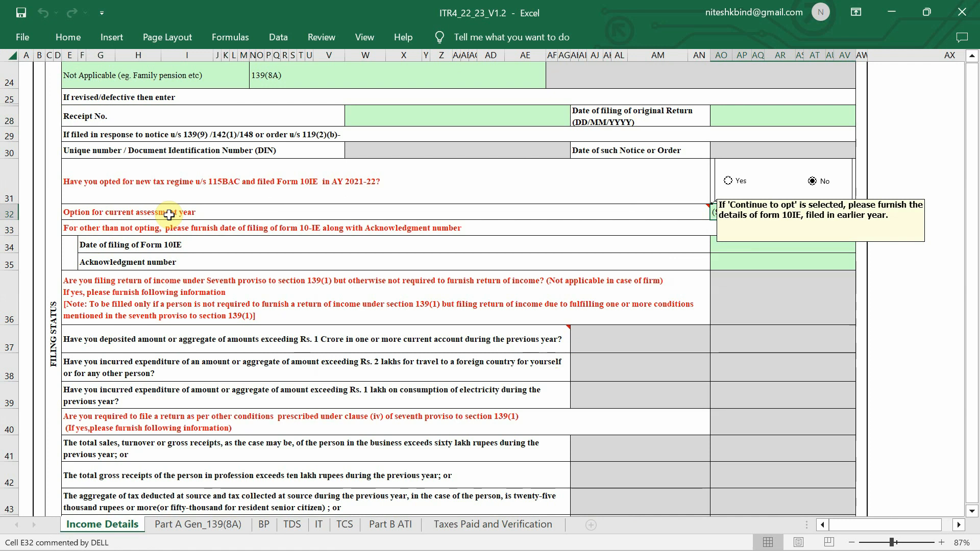
{"action": "left_click", "coordinate": [771, 215]}
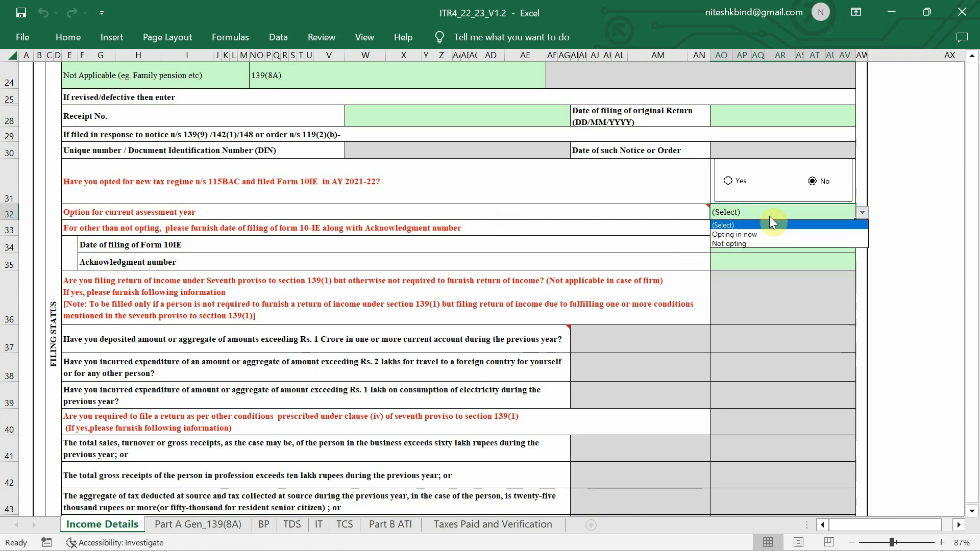
{"action": "left_click", "coordinate": [764, 243]}
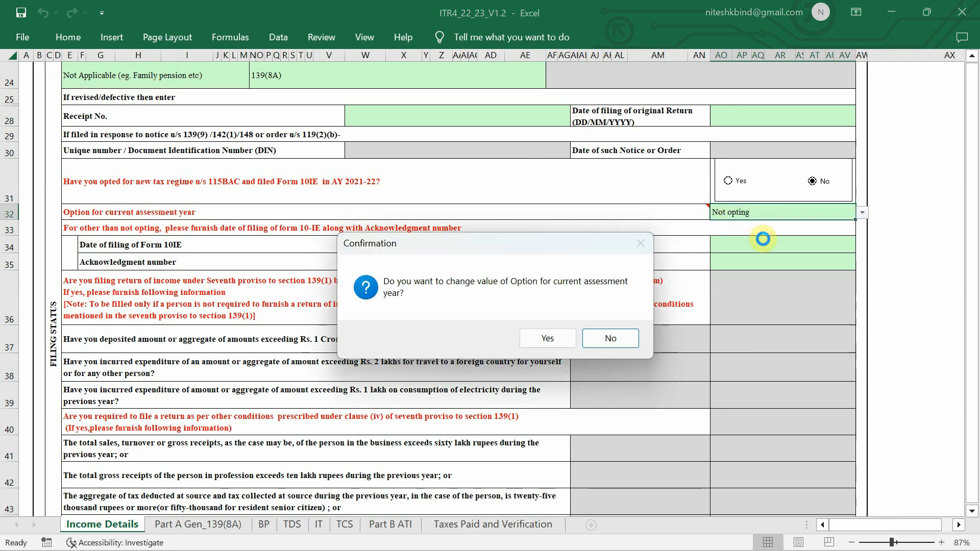
{"action": "left_click", "coordinate": [571, 336]}
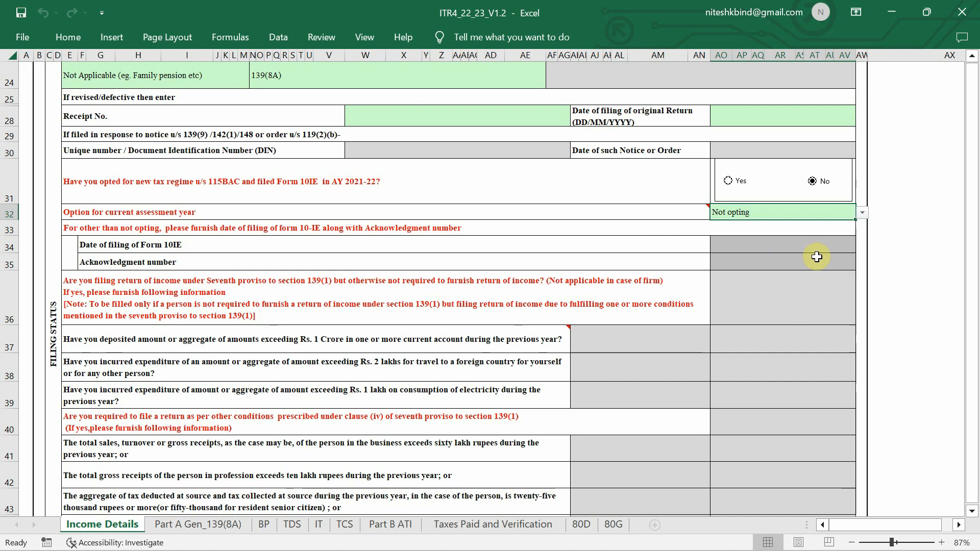
{"action": "scroll", "coordinate": [801, 307], "scroll_direction": "down", "scroll_amount": 3}
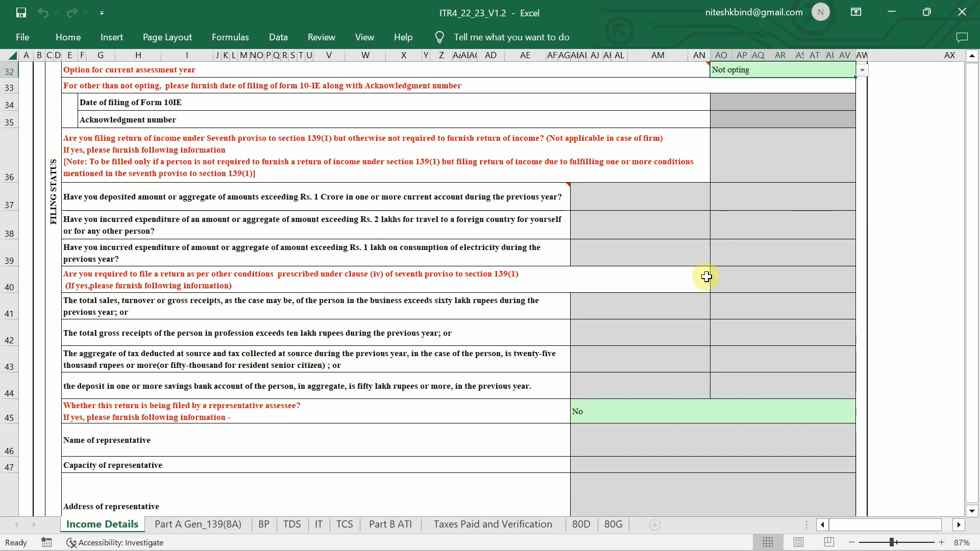
Scroll the Income Details sheet down to the Part B Gross Total Income section
{"action": "scroll", "coordinate": [661, 324], "scroll_direction": "down", "scroll_amount": 3}
{"action": "scroll", "coordinate": [661, 324], "scroll_direction": "down", "scroll_amount": 1}
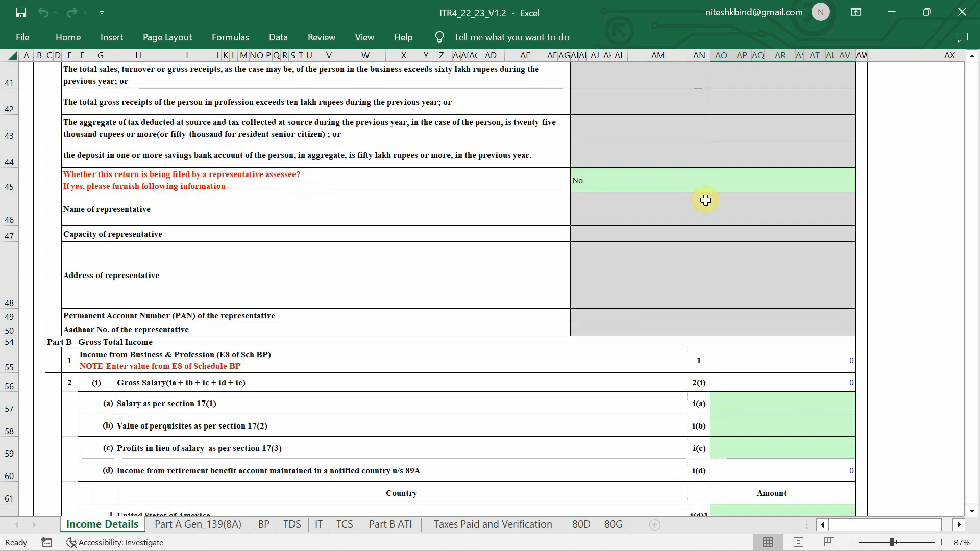
{"action": "scroll", "coordinate": [697, 256], "scroll_direction": "down", "scroll_amount": 3}
{"action": "scroll", "coordinate": [697, 255], "scroll_direction": "up", "scroll_amount": 1}
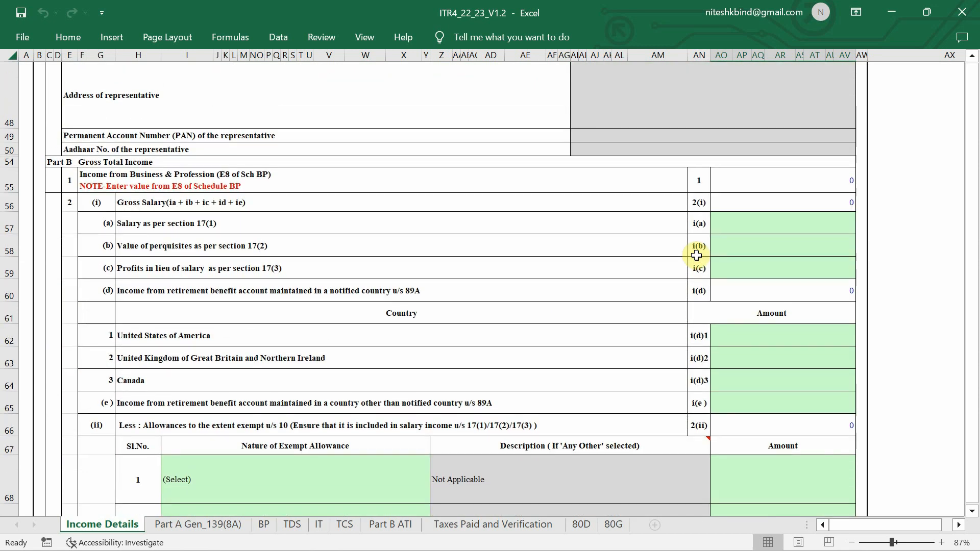
{"action": "scroll", "coordinate": [697, 255], "scroll_direction": "down", "scroll_amount": 2}
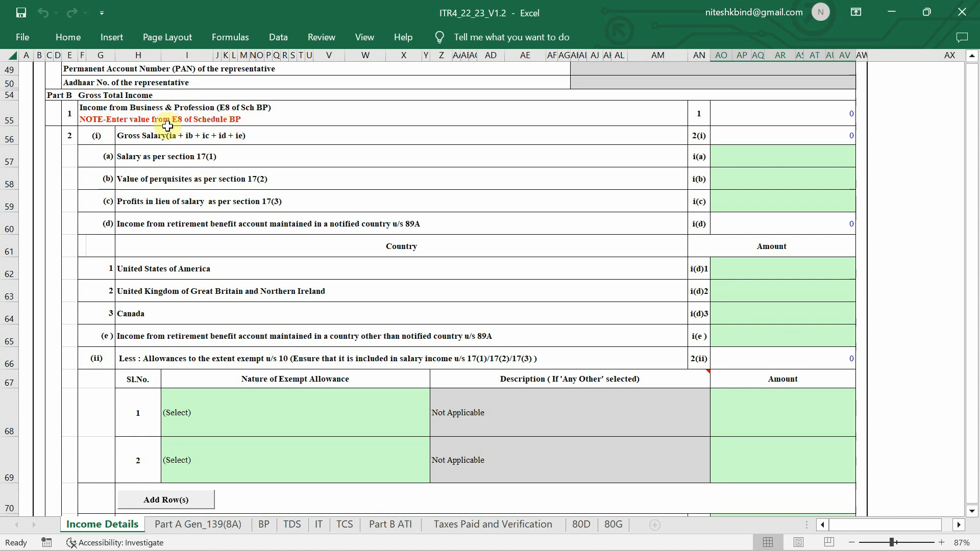
{"action": "scroll", "coordinate": [167, 127], "scroll_direction": "up", "scroll_amount": 2}
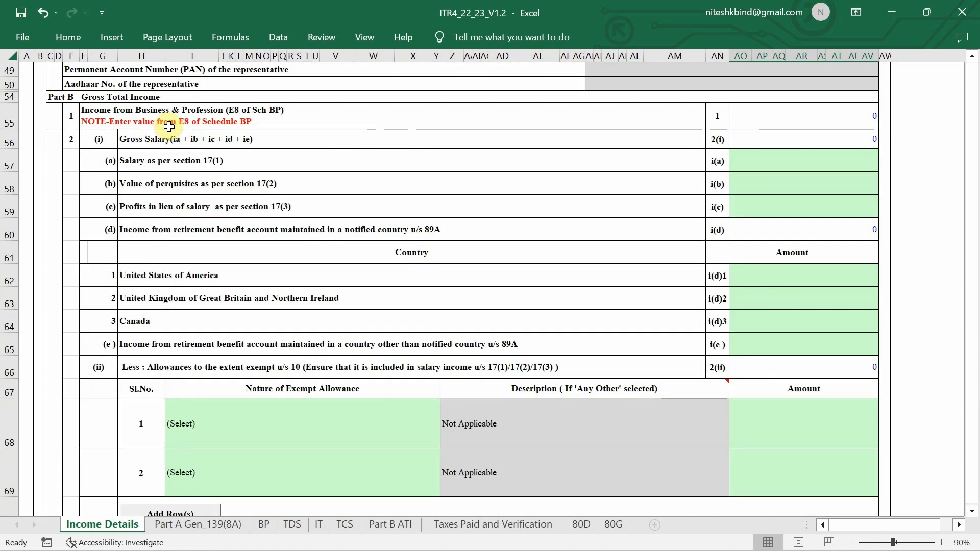
{"action": "scroll", "coordinate": [193, 130], "scroll_direction": "up", "scroll_amount": 3}
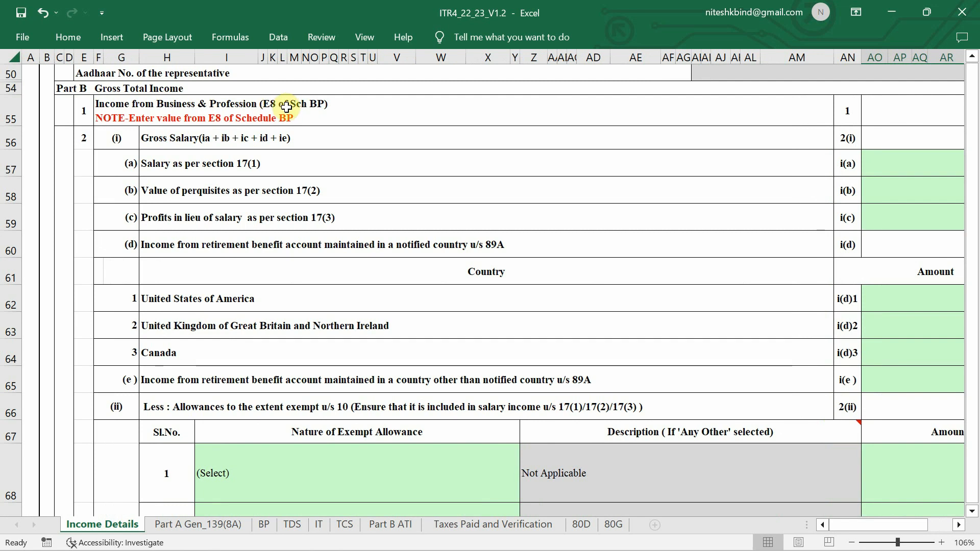
{"action": "scroll", "coordinate": [319, 122], "scroll_direction": "right", "scroll_amount": 1}
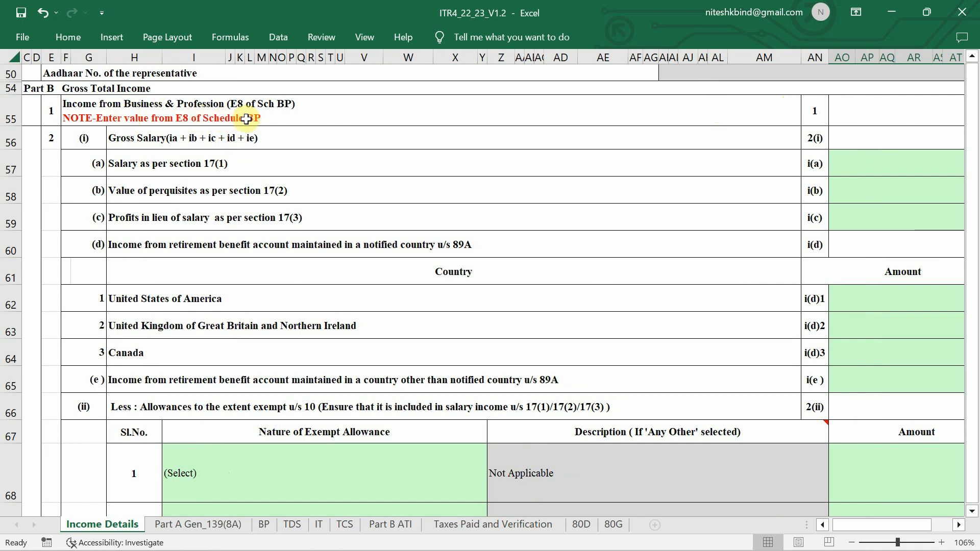
{"action": "left_click", "coordinate": [265, 524]}
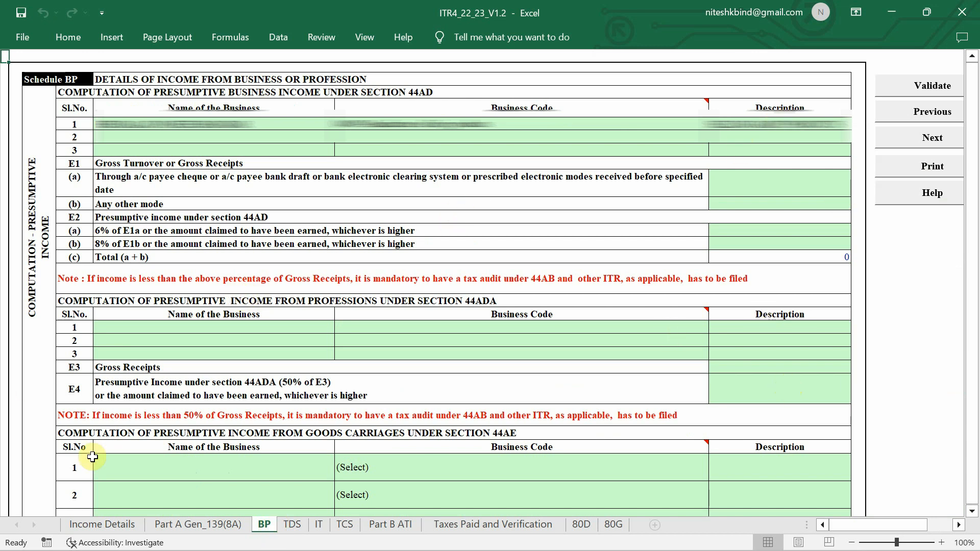
{"action": "left_click", "coordinate": [102, 525]}
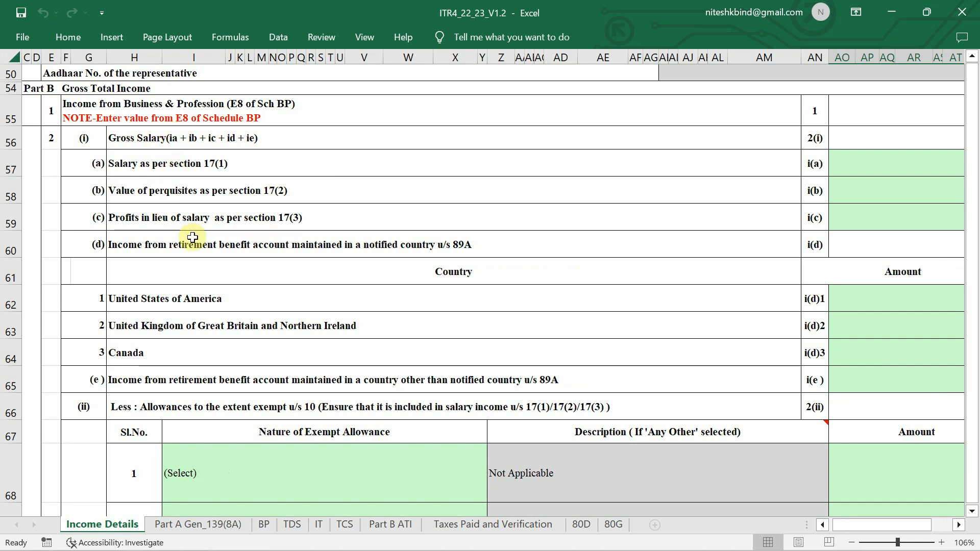
Review the Income Details sheet's income and deduction rows
{"action": "scroll", "coordinate": [193, 237], "scroll_direction": "down", "scroll_amount": 6}
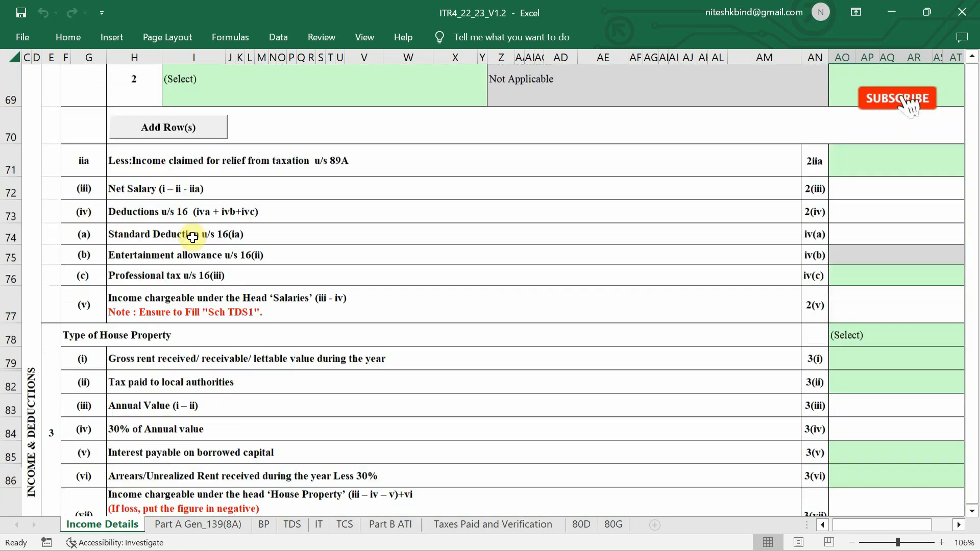
{"action": "scroll", "coordinate": [192, 237], "scroll_direction": "down", "scroll_amount": 2}
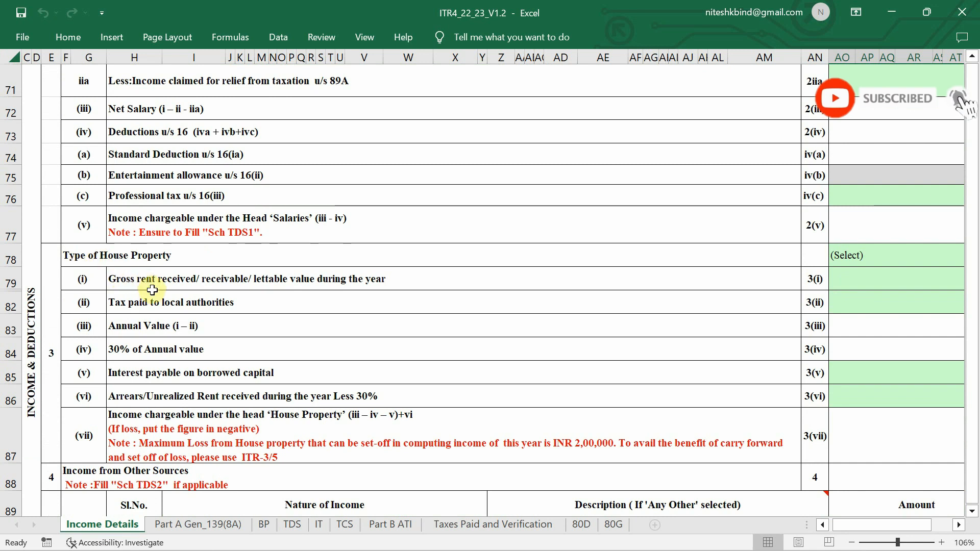
{"action": "scroll", "coordinate": [152, 290], "scroll_direction": "down", "scroll_amount": 3}
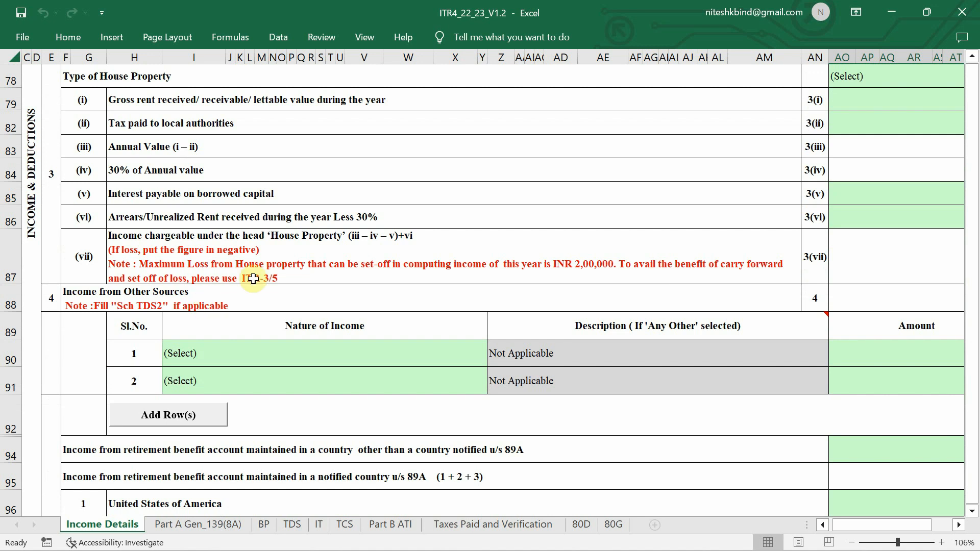
{"action": "scroll", "coordinate": [254, 279], "scroll_direction": "up", "scroll_amount": 3}
{"action": "scroll", "coordinate": [253, 279], "scroll_direction": "down", "scroll_amount": 2, "text": "ctrl"}
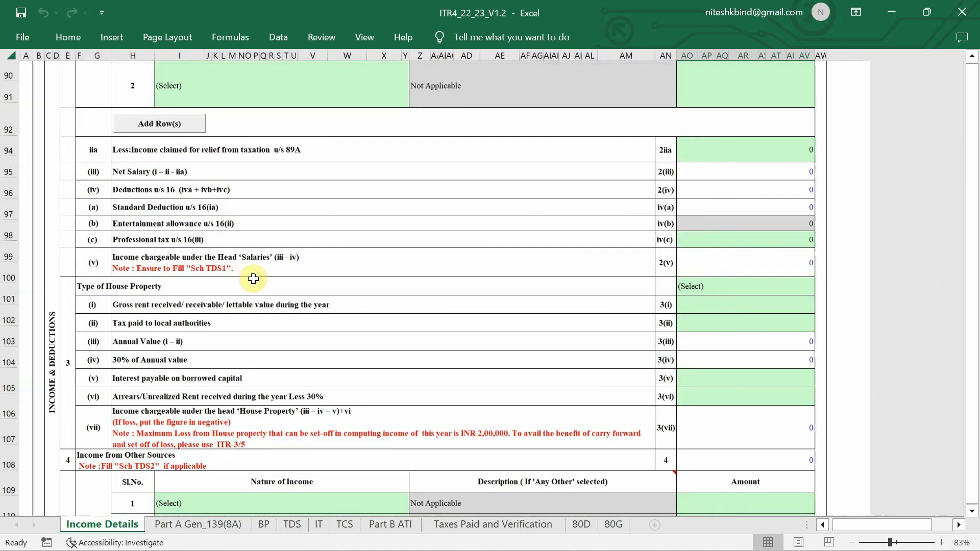
{"action": "scroll", "coordinate": [253, 279], "scroll_direction": "up", "scroll_amount": 10}
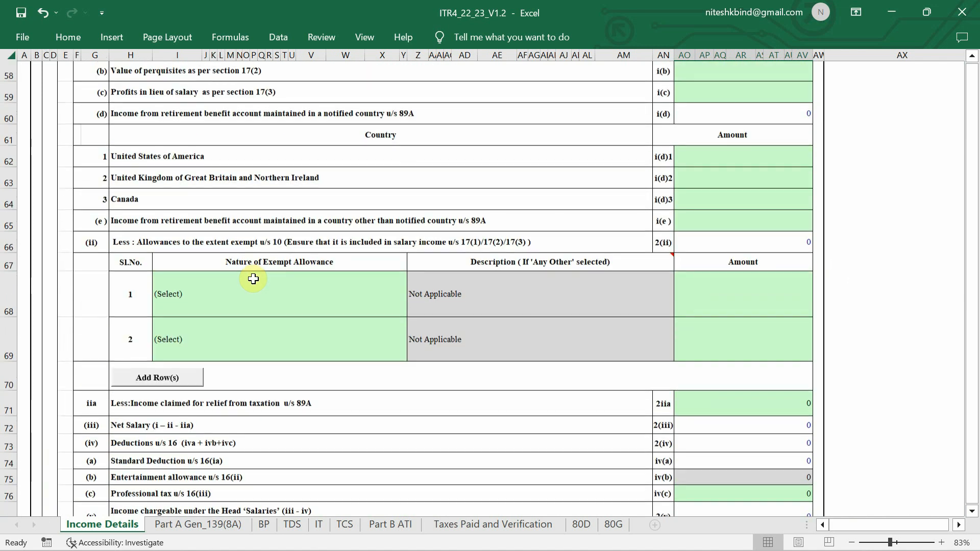
{"action": "scroll", "coordinate": [254, 278], "scroll_direction": "up", "scroll_amount": 4}
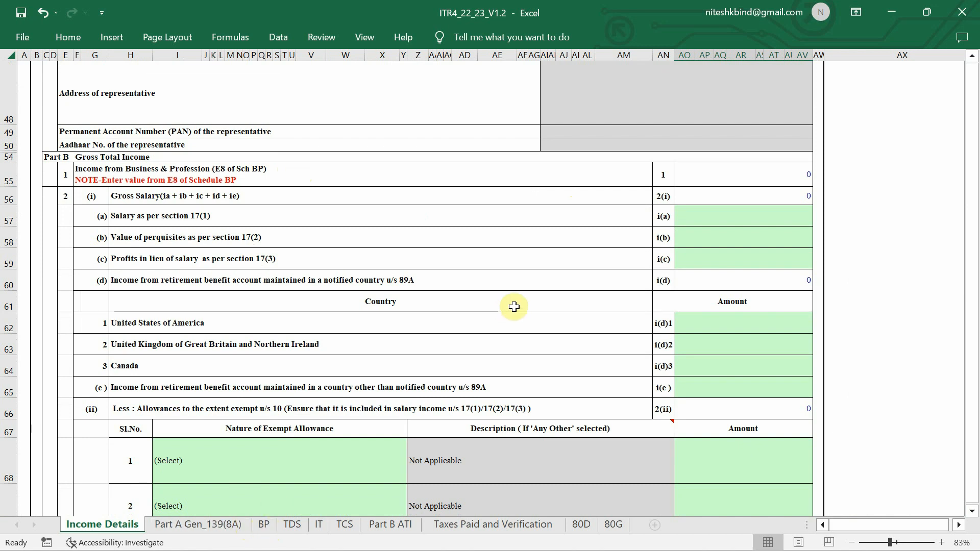
{"action": "scroll", "coordinate": [374, 263], "scroll_direction": "down", "scroll_amount": 1}
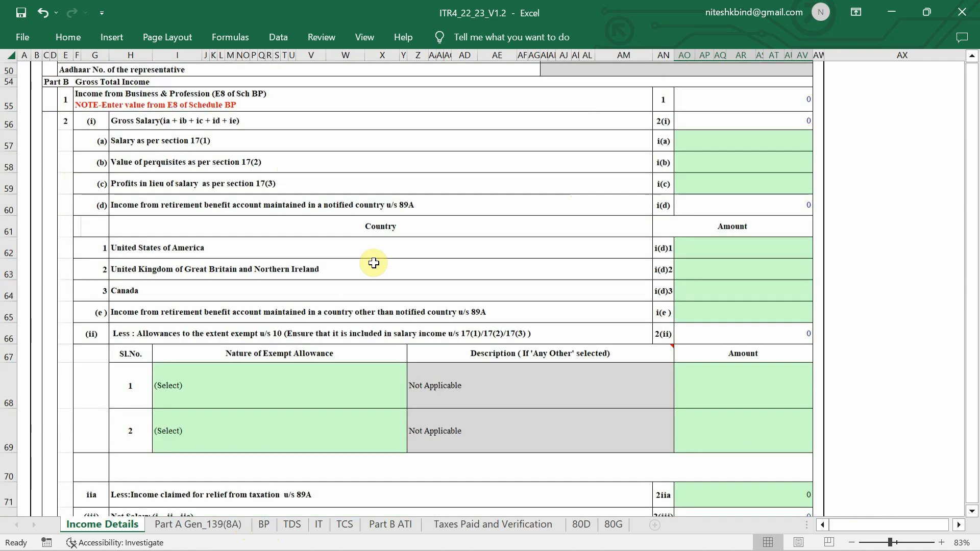
{"action": "scroll", "coordinate": [374, 263], "scroll_direction": "down", "scroll_amount": 6}
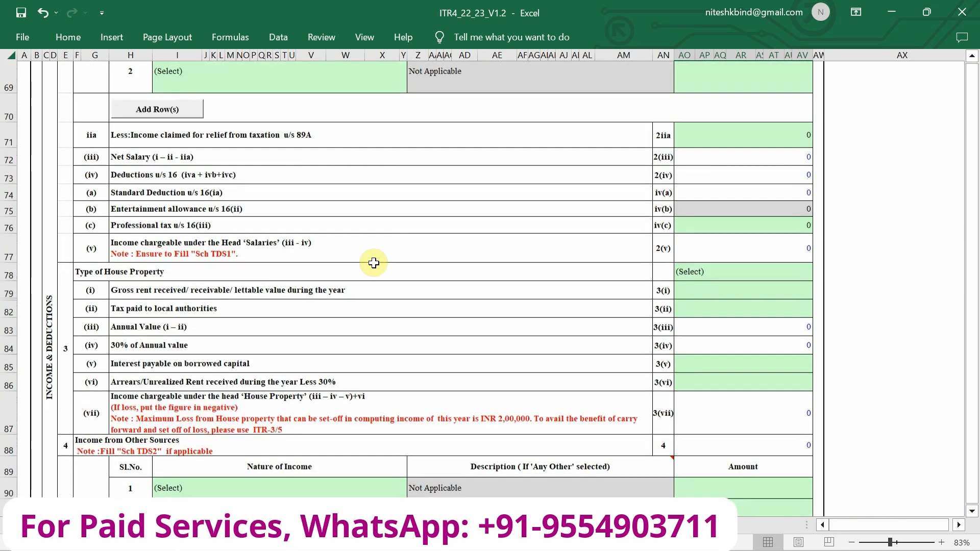
{"action": "scroll", "coordinate": [368, 358], "scroll_direction": "down", "scroll_amount": 2}
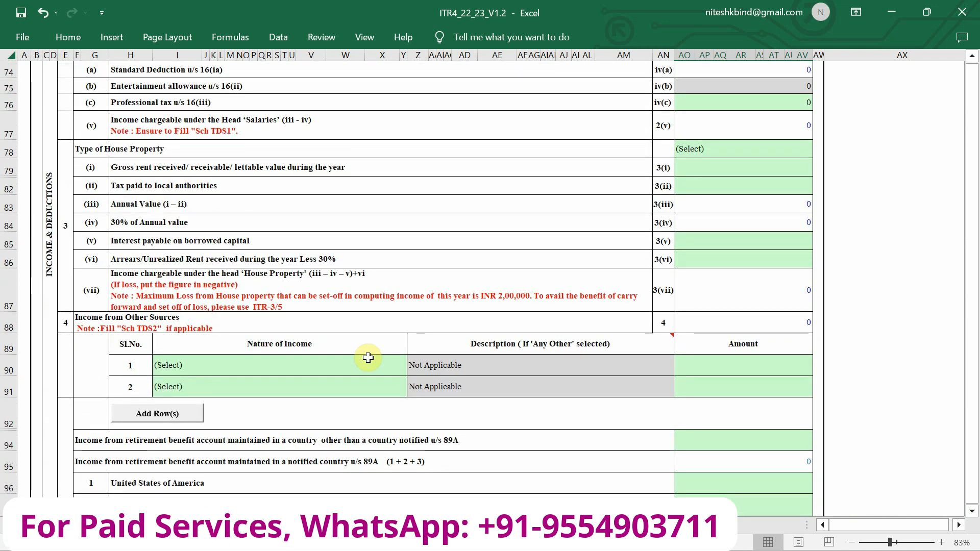
{"action": "mouse_move", "coordinate": [459, 350]}
{"action": "scroll", "coordinate": [459, 349], "scroll_direction": "up", "scroll_amount": 3}
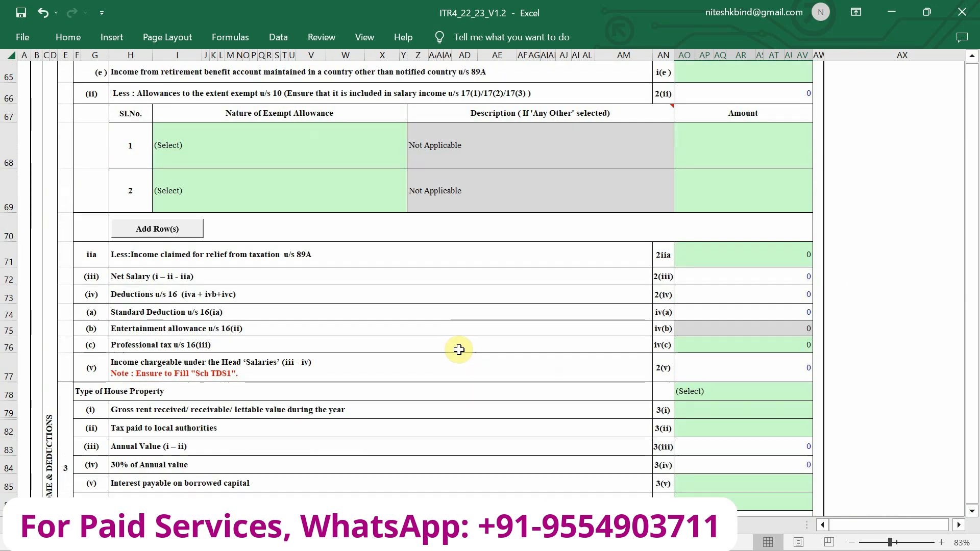
{"action": "scroll", "coordinate": [720, 248], "scroll_direction": "up", "scroll_amount": 4}
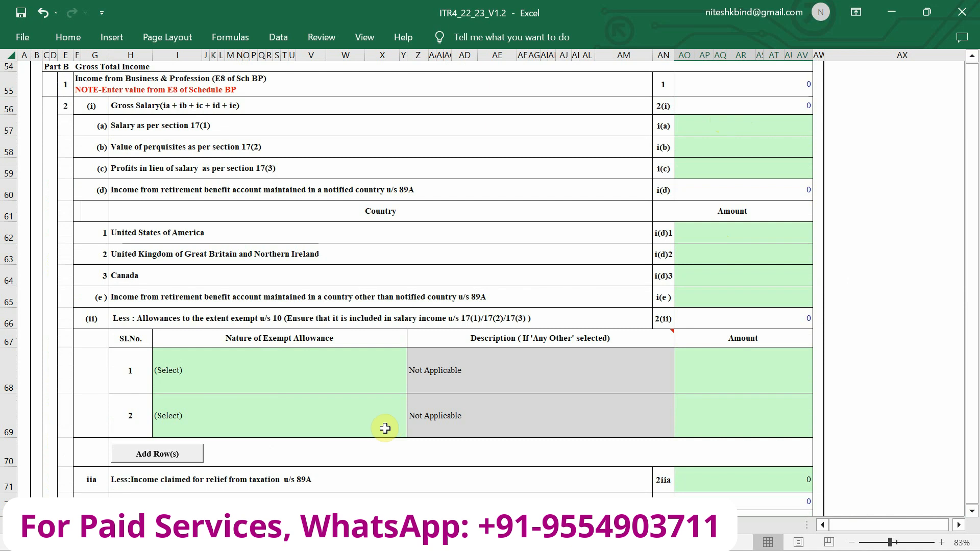
Review the tax computation rows, then switch to the Part A Gen_139(8A) sheet
{"action": "scroll", "coordinate": [468, 385], "scroll_direction": "down", "scroll_amount": 6}
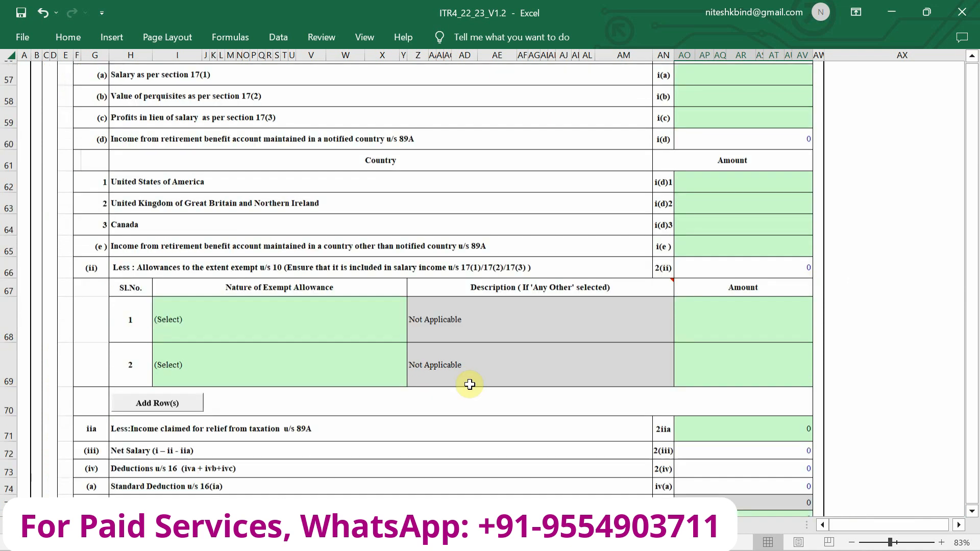
{"action": "scroll", "coordinate": [469, 385], "scroll_direction": "down", "scroll_amount": 10}
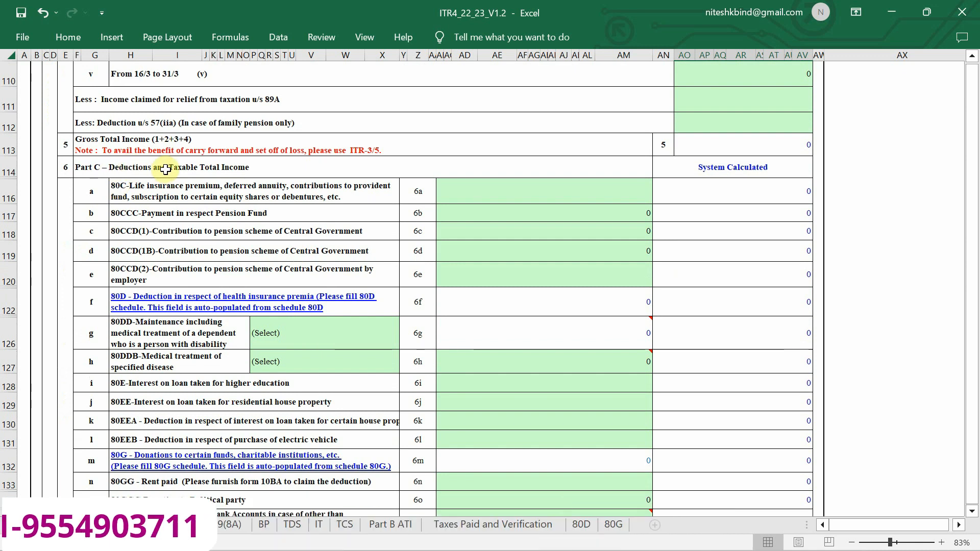
{"action": "scroll", "coordinate": [166, 170], "scroll_direction": "up", "scroll_amount": 2, "text": "ctrl"}
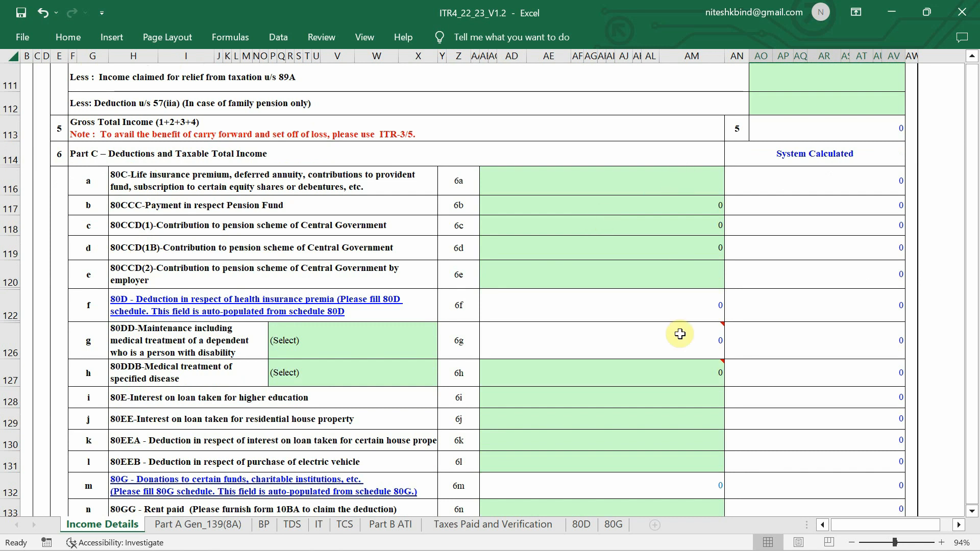
{"action": "scroll", "coordinate": [680, 334], "scroll_direction": "down", "scroll_amount": 2}
{"action": "scroll", "coordinate": [681, 334], "scroll_direction": "down", "scroll_amount": 1}
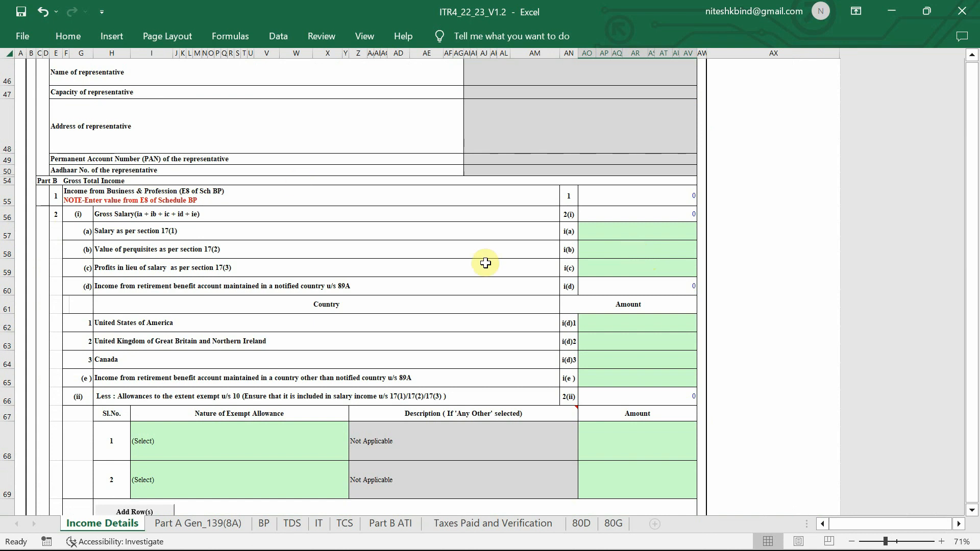
{"action": "scroll", "coordinate": [485, 262], "scroll_direction": "down", "scroll_amount": 8}
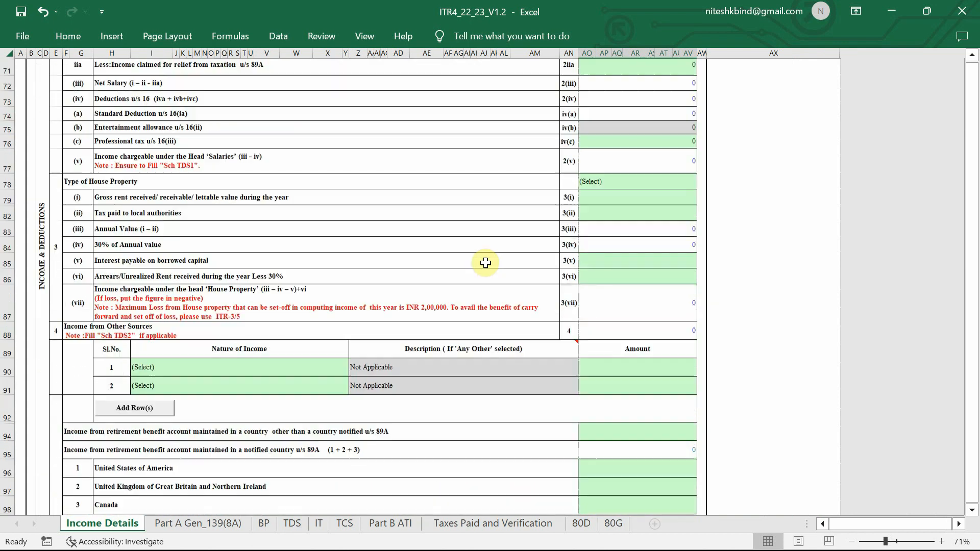
{"action": "scroll", "coordinate": [486, 263], "scroll_direction": "down", "scroll_amount": 13}
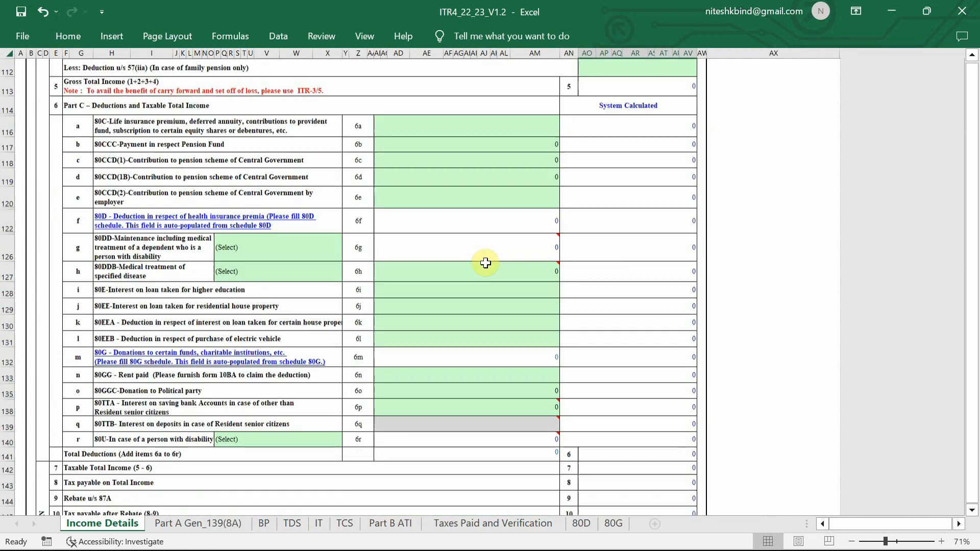
{"action": "scroll", "coordinate": [485, 263], "scroll_direction": "down", "scroll_amount": 3}
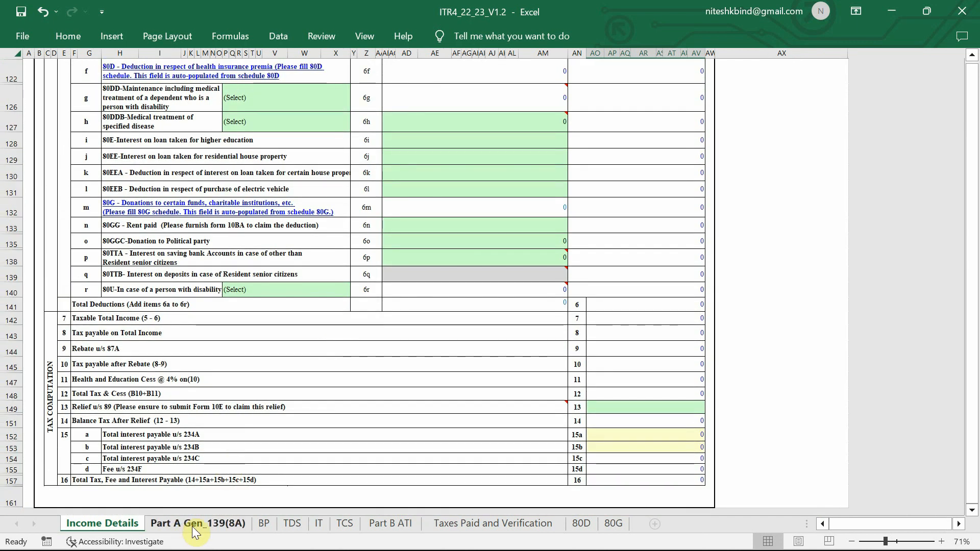
{"action": "left_click", "coordinate": [193, 526]}
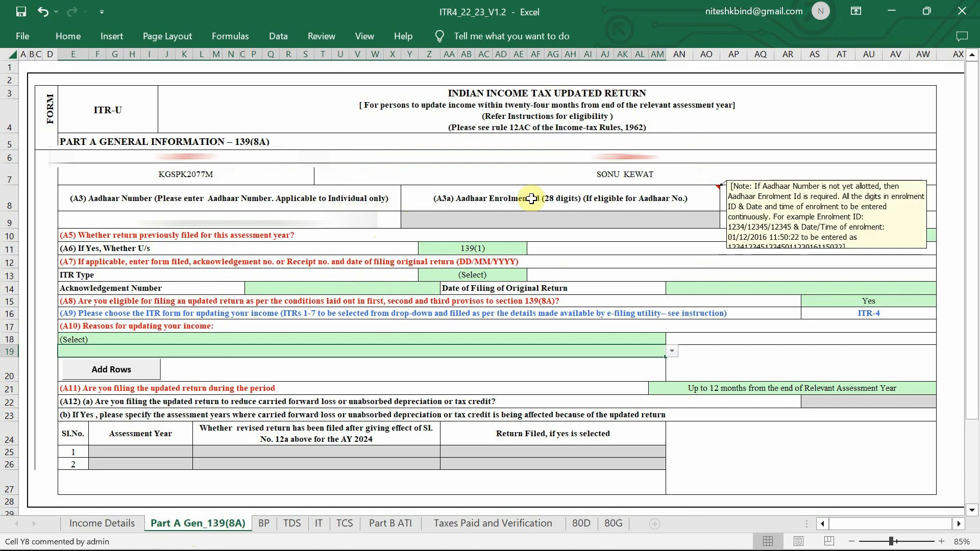
{"action": "scroll", "coordinate": [531, 198], "scroll_direction": "down", "scroll_amount": 1, "text": "ctrl"}
{"action": "scroll", "coordinate": [531, 198], "scroll_direction": "down", "scroll_amount": 2, "text": "ctrl"}
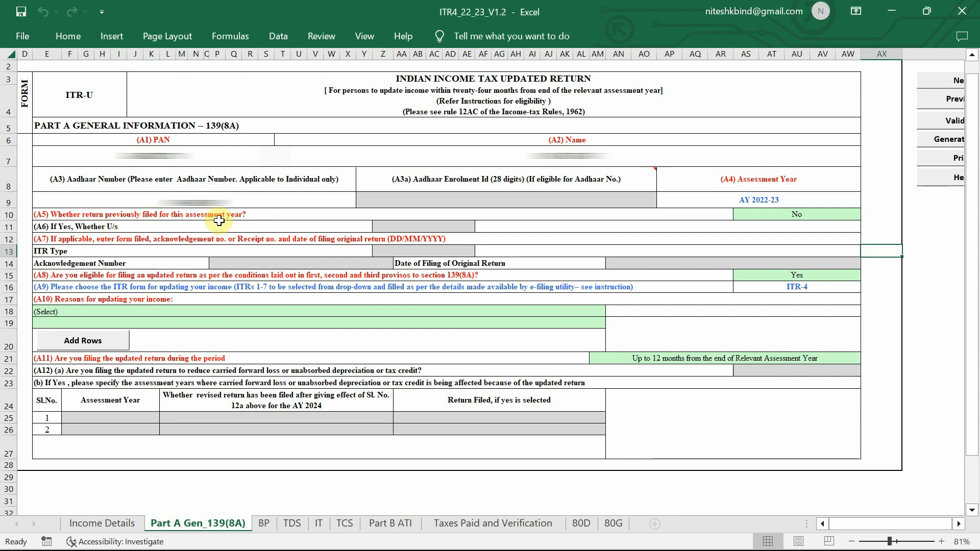
{"action": "scroll", "coordinate": [219, 220], "scroll_direction": "up", "scroll_amount": 1}
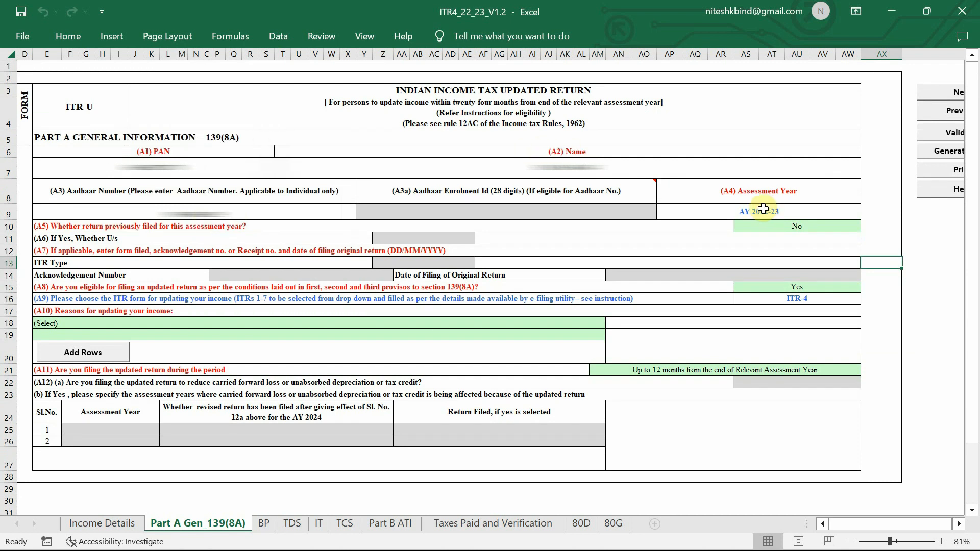
Set A5 'return previously filed' to No after briefly choosing Yes, keeping A6 and A7 greyed out
{"action": "left_click", "coordinate": [800, 225]}
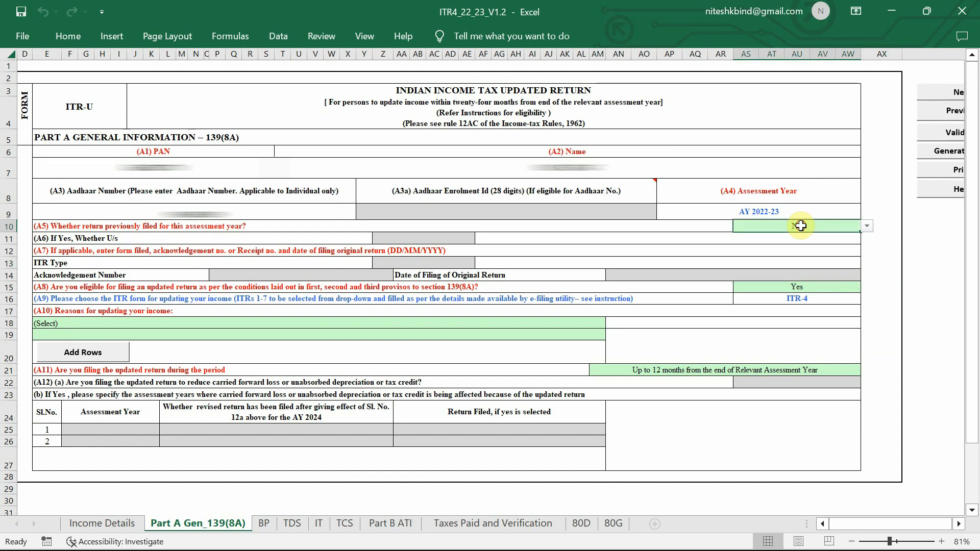
{"action": "left_click", "coordinate": [867, 226]}
{"action": "left_click", "coordinate": [849, 245]}
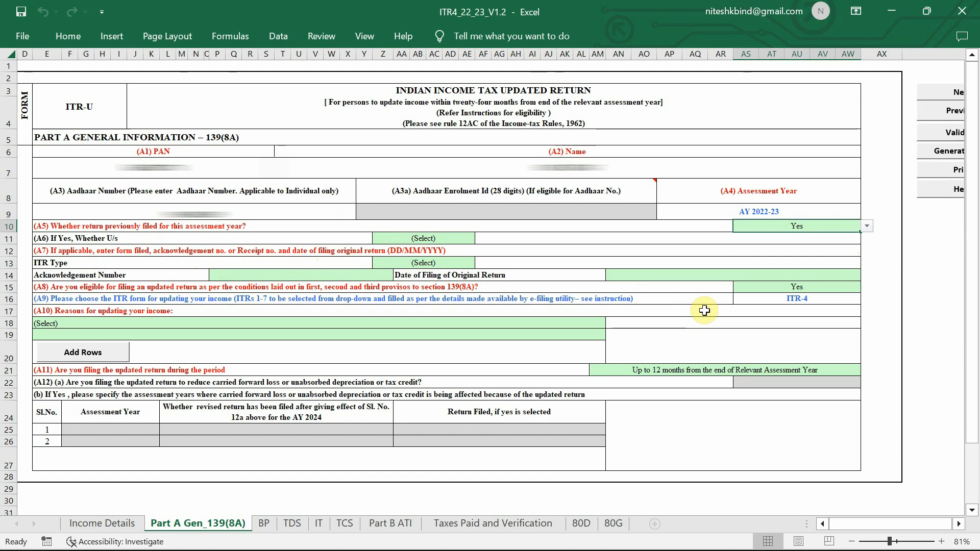
{"action": "left_click", "coordinate": [867, 228]}
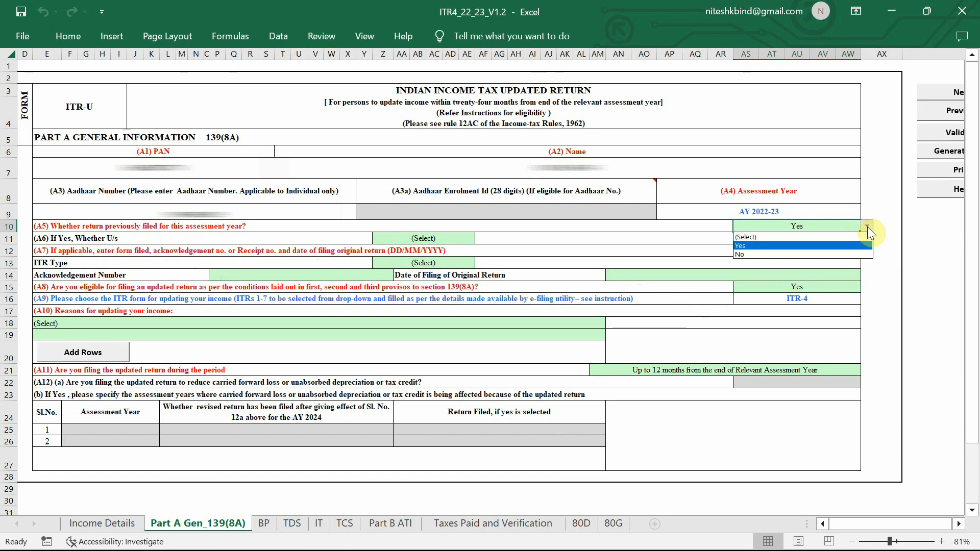
{"action": "left_click", "coordinate": [859, 254]}
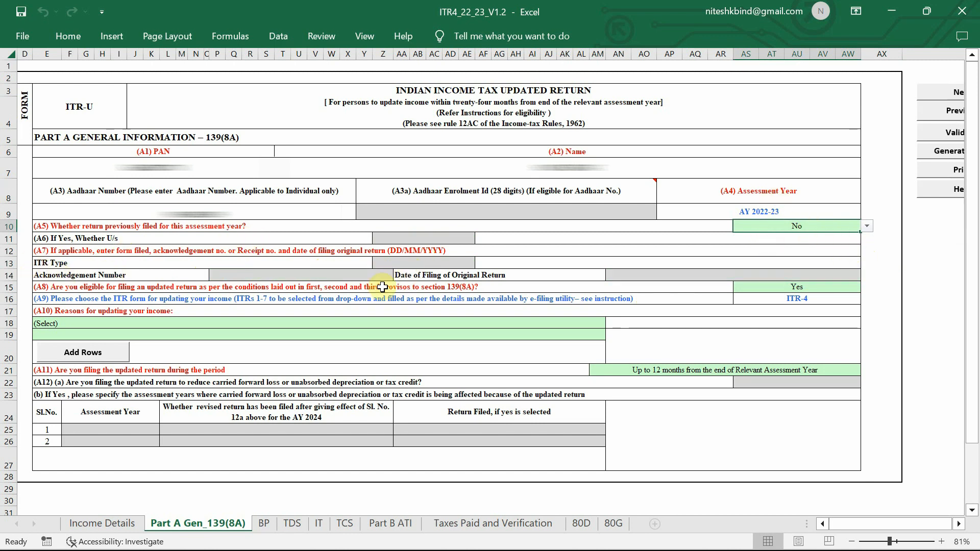
{"action": "scroll", "coordinate": [313, 291], "scroll_direction": "down", "scroll_amount": 1}
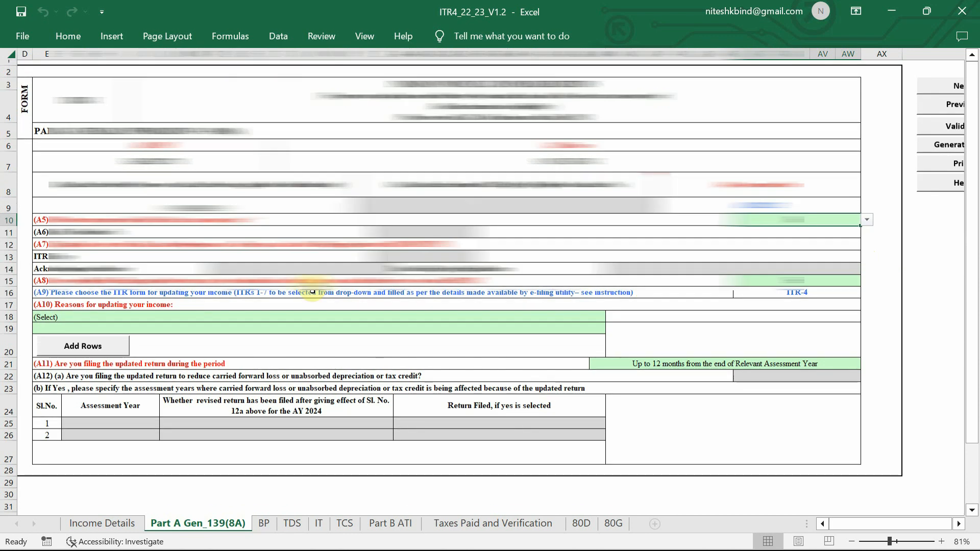
{"action": "scroll", "coordinate": [313, 292], "scroll_direction": "down", "scroll_amount": 2}
{"action": "scroll", "coordinate": [313, 292], "scroll_direction": "up", "scroll_amount": 1, "text": "ctrl"}
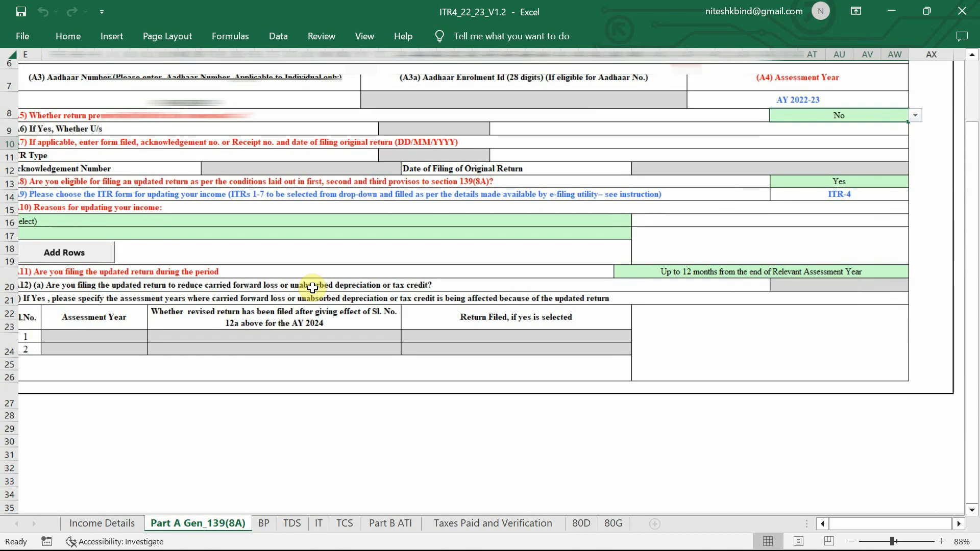
{"action": "scroll", "coordinate": [228, 297], "scroll_direction": "left", "scroll_amount": 1}
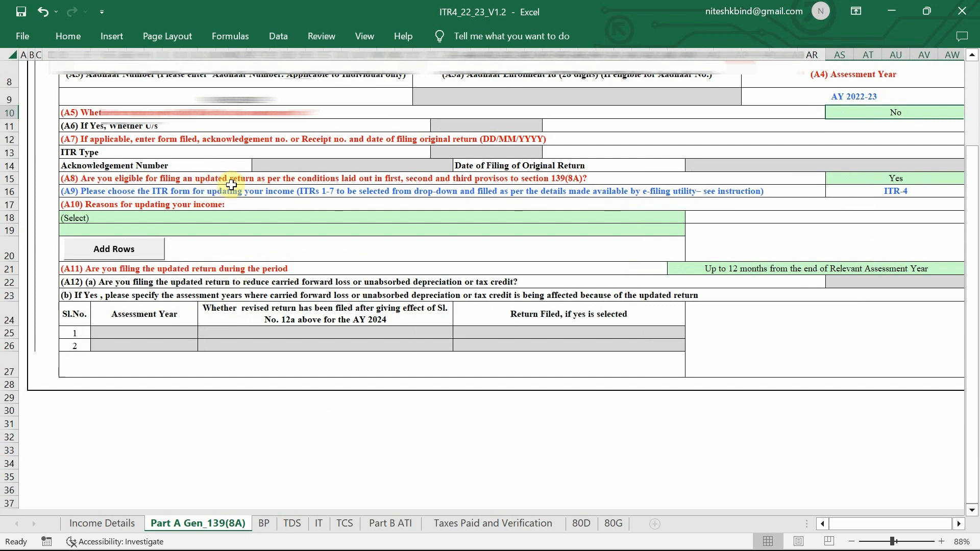
{"action": "scroll", "coordinate": [266, 184], "scroll_direction": "right", "scroll_amount": 2}
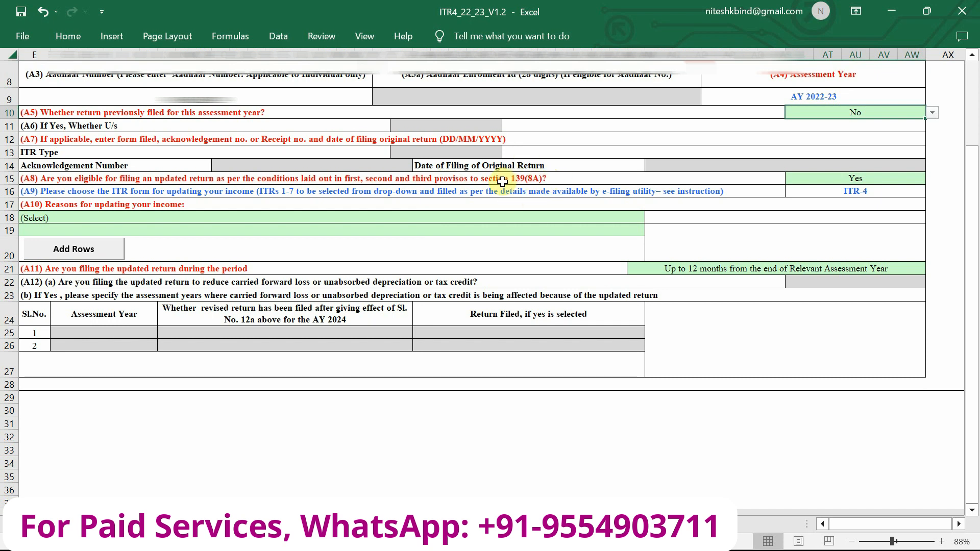
{"action": "left_click", "coordinate": [828, 179]}
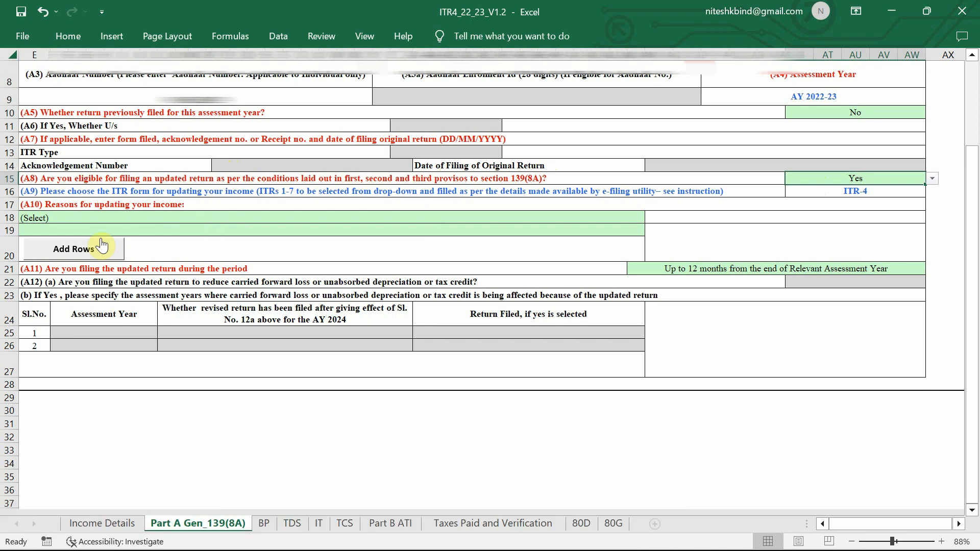
Choose 'Return previously not filed' from the A10 reasons list for updating income
{"action": "left_click", "coordinate": [403, 218]}
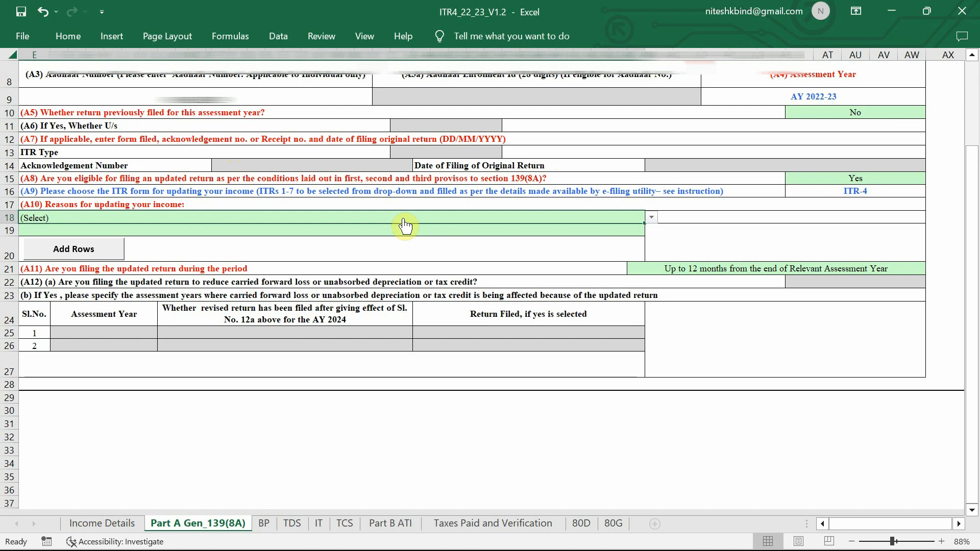
{"action": "left_click", "coordinate": [651, 218]}
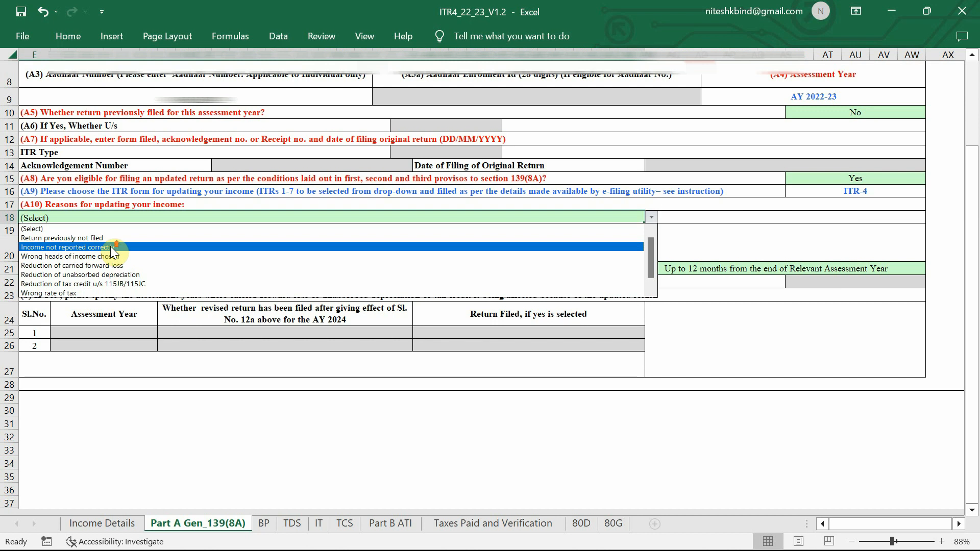
{"action": "scroll", "coordinate": [520, 199], "scroll_direction": "up", "scroll_amount": 2, "text": "ctrl"}
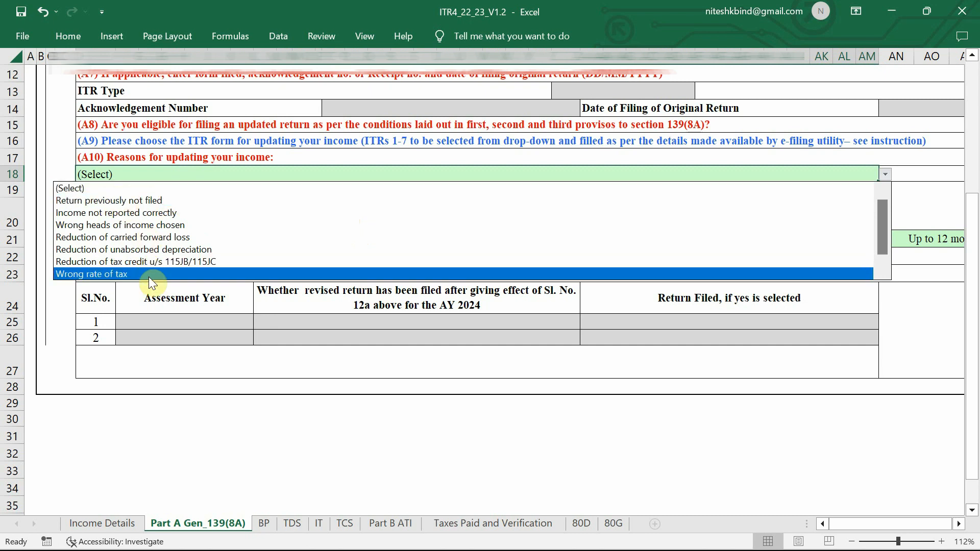
{"action": "left_click", "coordinate": [139, 201]}
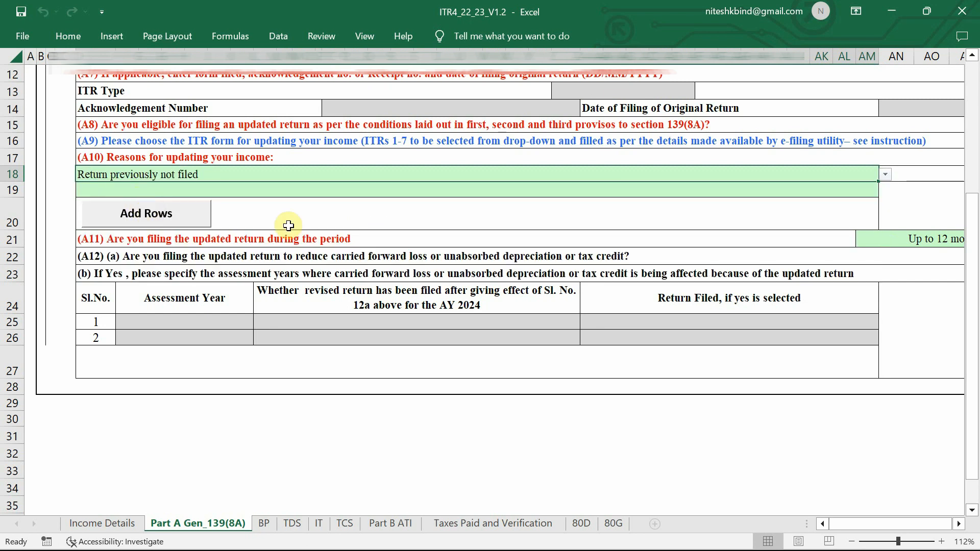
Browse the A11 filing-period options, including Between 12 to 24 Months, without changing the answer
{"action": "scroll", "coordinate": [320, 232], "scroll_direction": "down", "scroll_amount": 3}
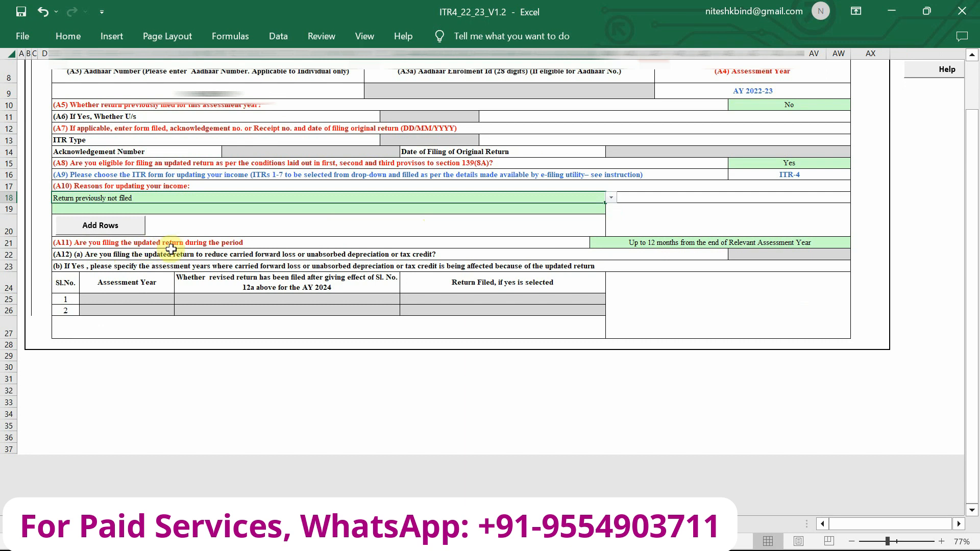
{"action": "left_click", "coordinate": [784, 247]}
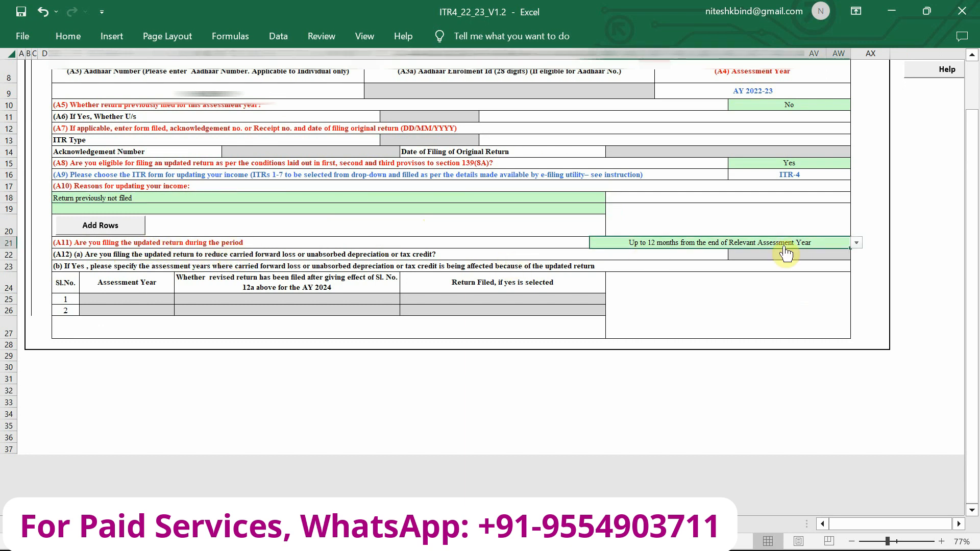
{"action": "key", "text": "alt+Down"}
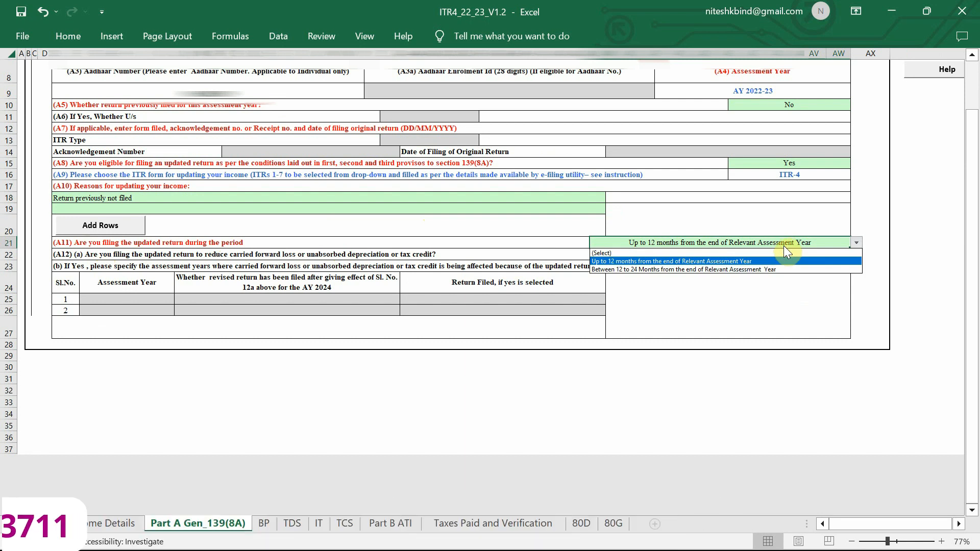
{"action": "key", "text": "Return"}
{"action": "scroll", "coordinate": [784, 246], "scroll_direction": "up", "scroll_amount": 4}
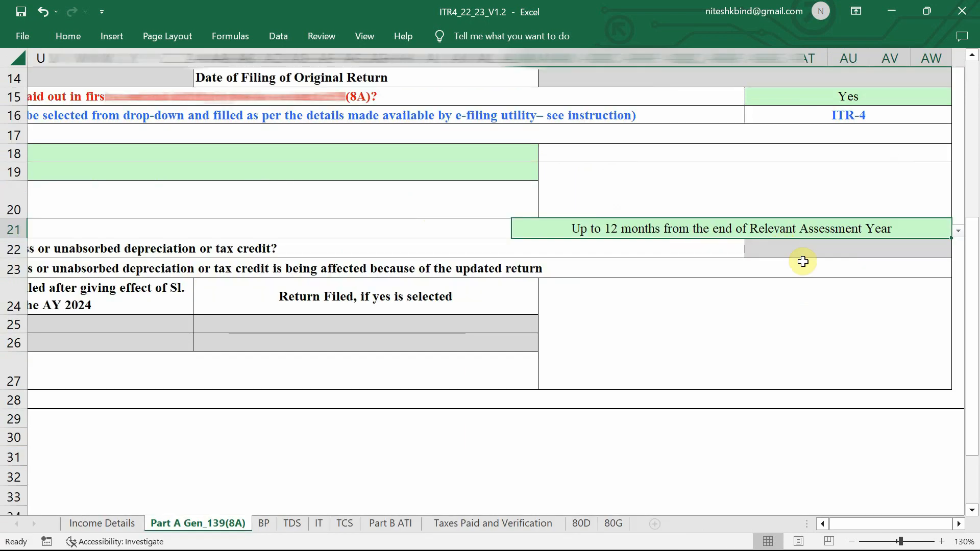
{"action": "scroll", "coordinate": [788, 286], "scroll_direction": "right", "scroll_amount": 4}
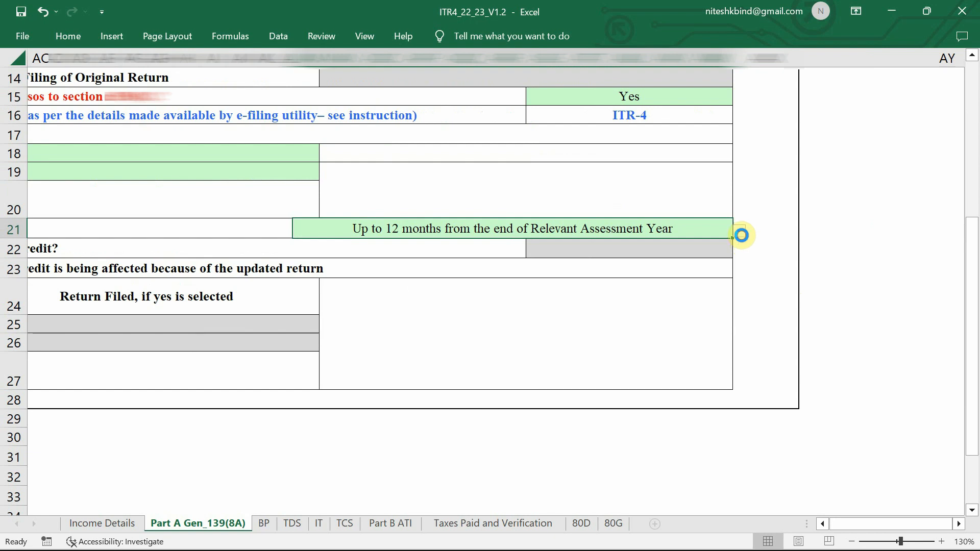
{"action": "left_click", "coordinate": [739, 231]}
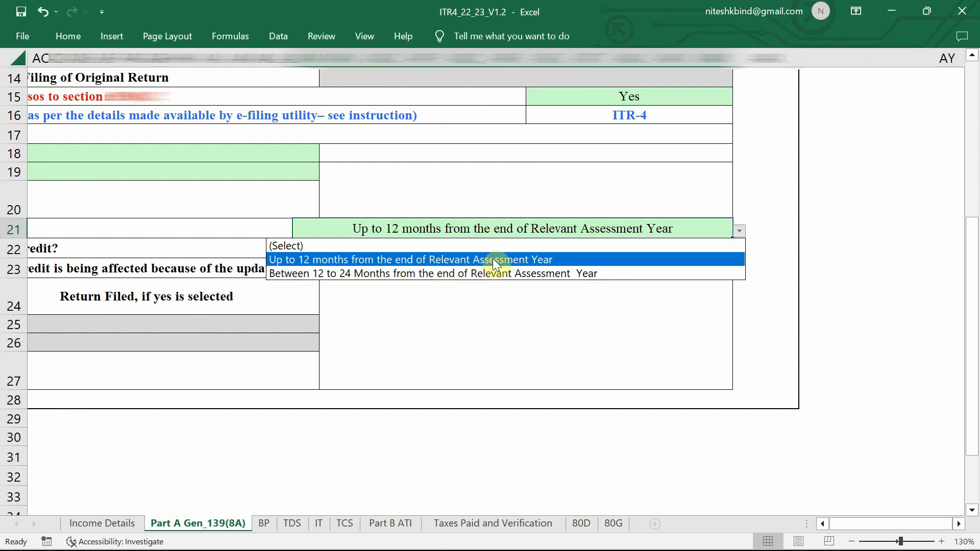
{"action": "key", "text": "Down"}
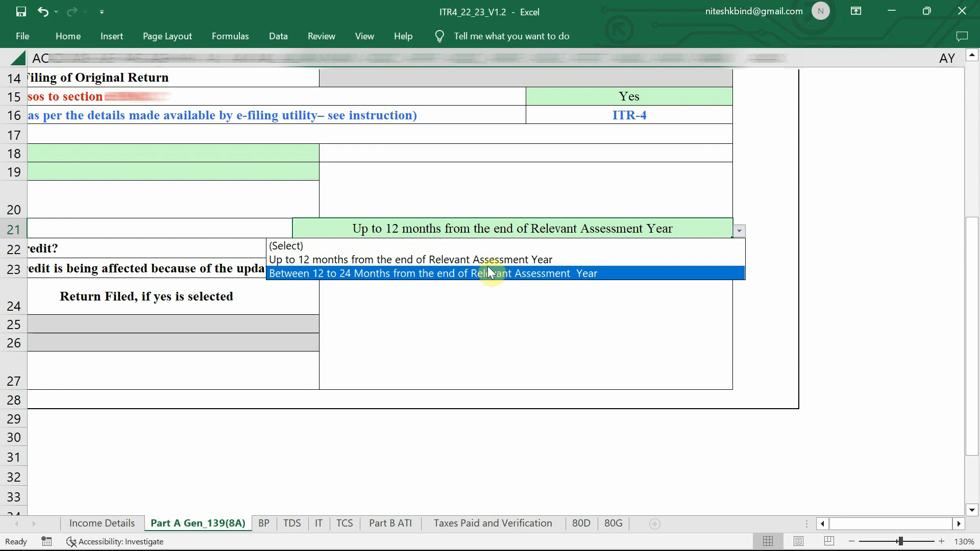
{"action": "key", "text": "Up"}
{"action": "key", "text": "Down"}
{"action": "left_click", "coordinate": [560, 392]}
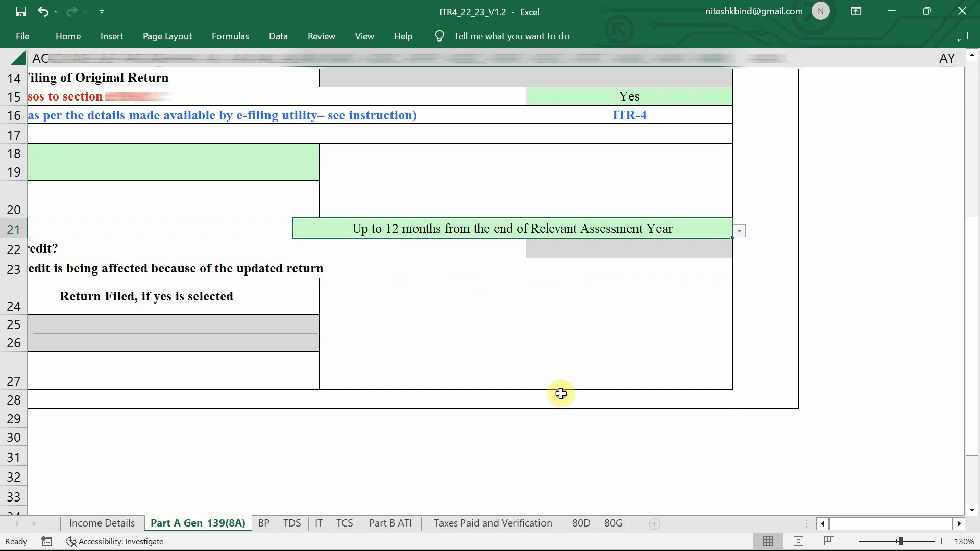
Confirm A11 as 'Up to 12 months from the end of Relevant Assessment Year' and go to the BP sheet
{"action": "scroll", "coordinate": [566, 335], "scroll_direction": "down", "scroll_amount": 3}
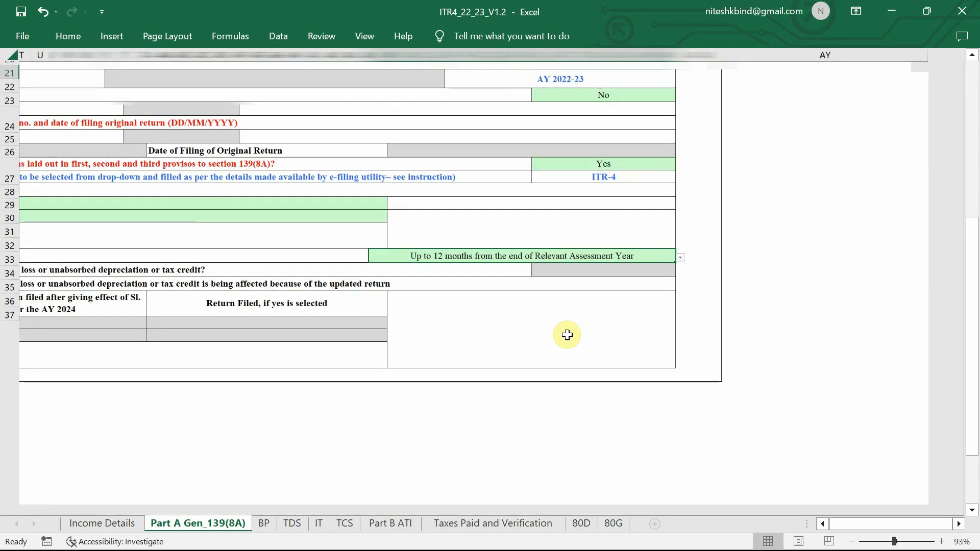
{"action": "left_click", "coordinate": [667, 264]}
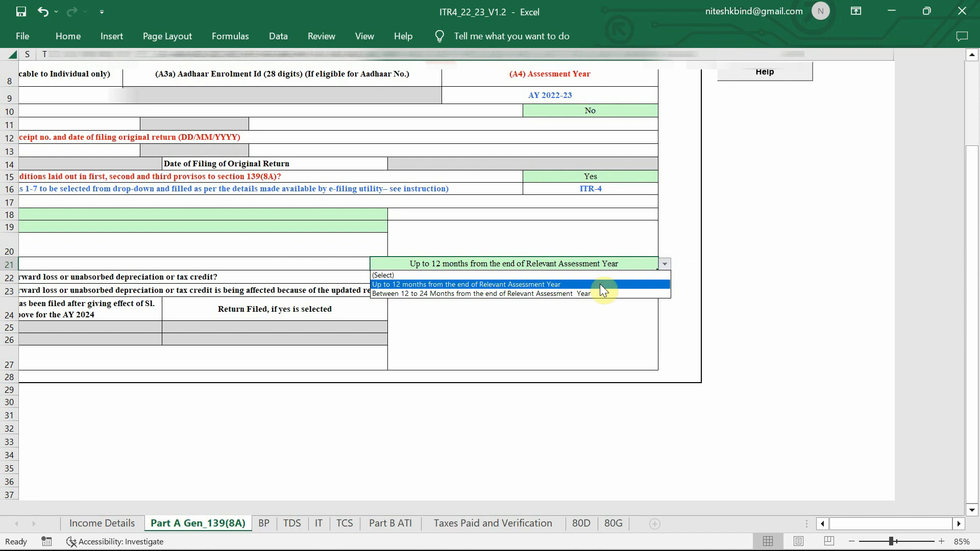
{"action": "left_click", "coordinate": [571, 286]}
{"action": "left_click", "coordinate": [549, 313]}
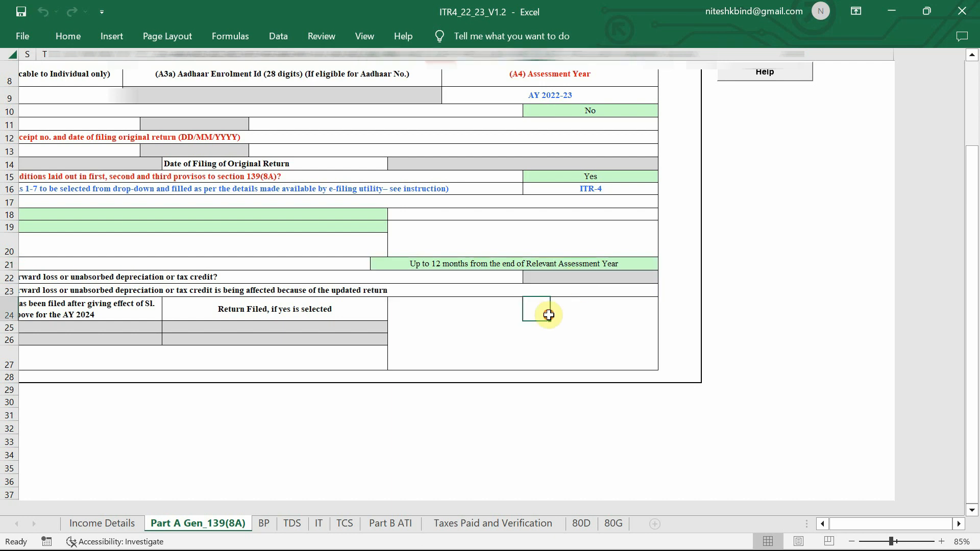
{"action": "scroll", "coordinate": [549, 315], "scroll_direction": "down", "scroll_amount": 2, "text": "ctrl"}
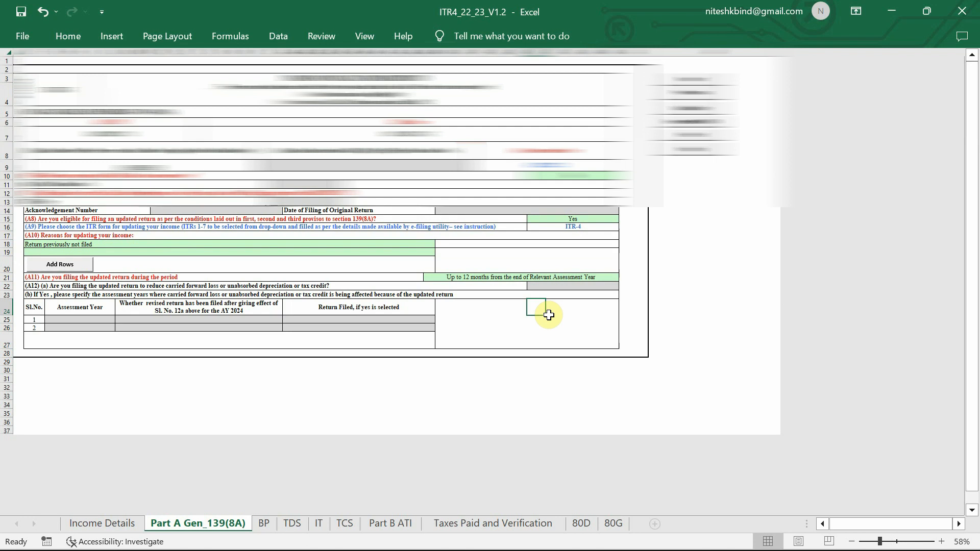
{"action": "scroll", "coordinate": [549, 315], "scroll_direction": "up", "scroll_amount": 1, "text": "ctrl"}
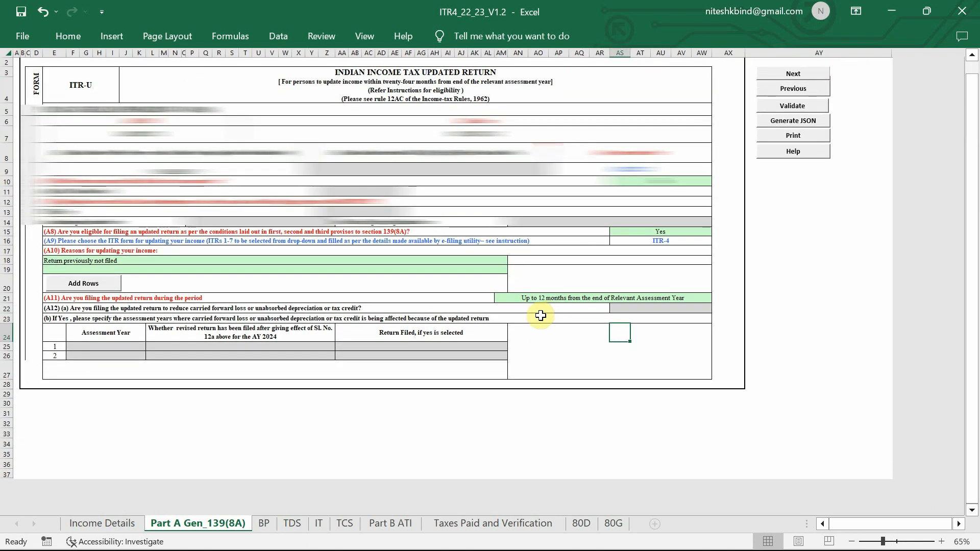
{"action": "left_click", "coordinate": [264, 525]}
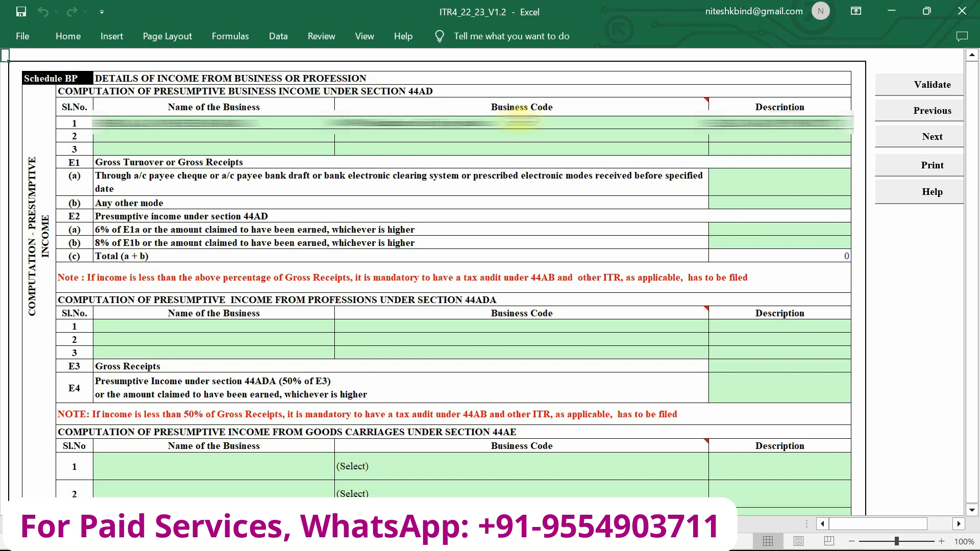
{"action": "left_click", "coordinate": [596, 137]}
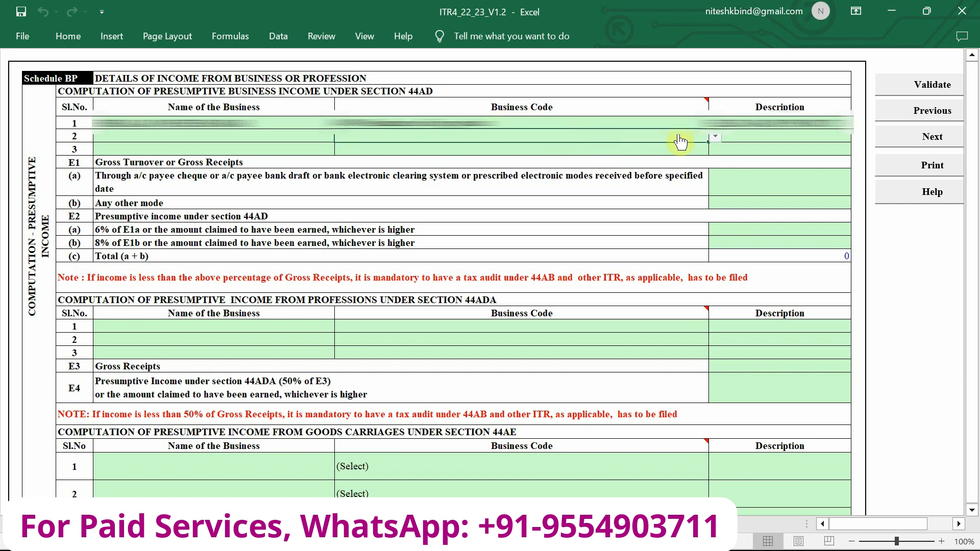
{"action": "left_click", "coordinate": [716, 137]}
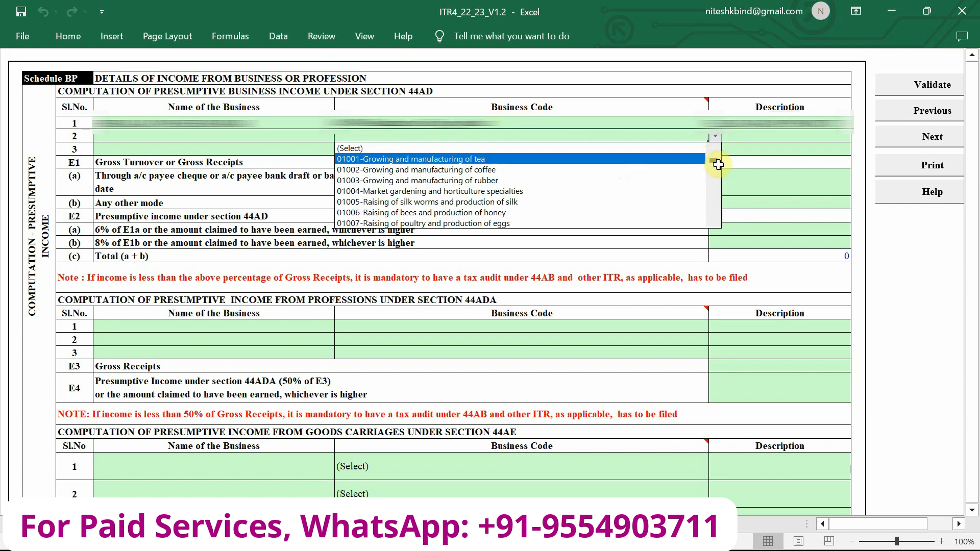
{"action": "scroll", "coordinate": [715, 220], "scroll_direction": "down", "scroll_amount": 2}
{"action": "scroll", "coordinate": [715, 220], "scroll_direction": "down", "scroll_amount": 3}
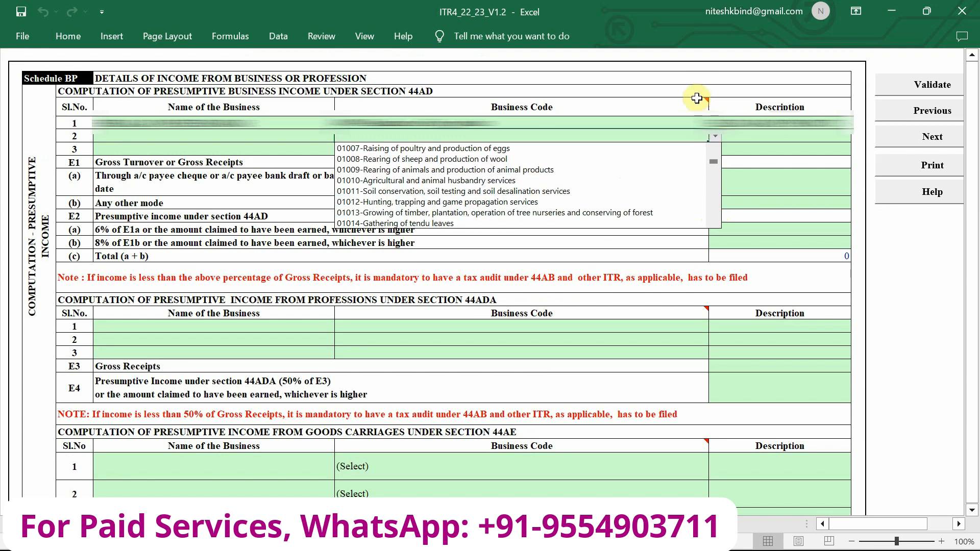
{"action": "left_click", "coordinate": [690, 100]}
{"action": "left_click", "coordinate": [587, 186]}
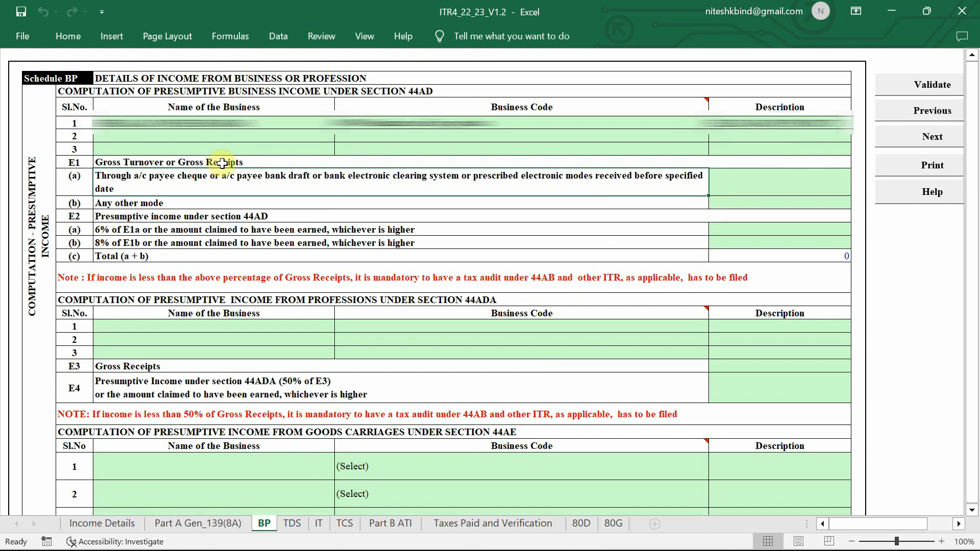
{"action": "left_click", "coordinate": [109, 219]}
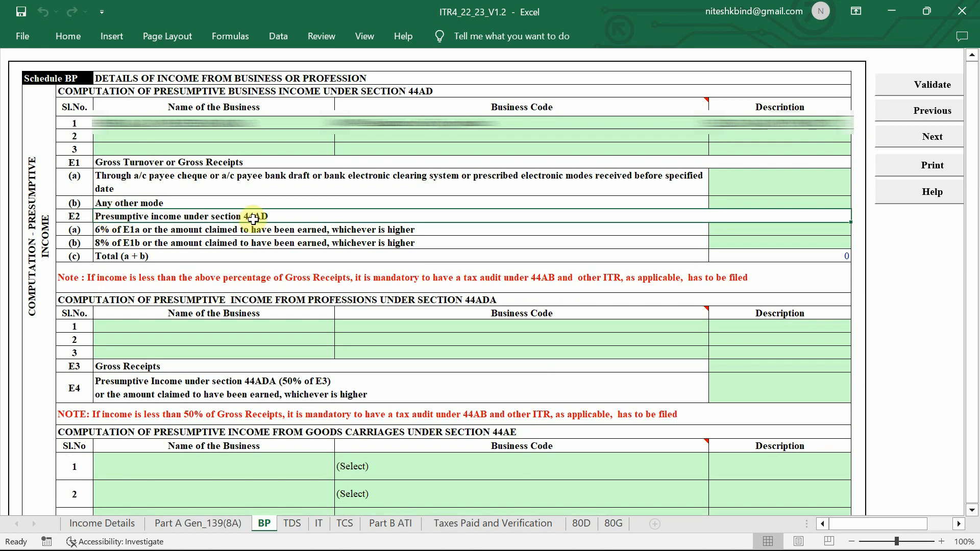
Enter receipts 350840 and 1445010 in E1(a)/(b) and presumptive income 87956 and 402914 in E2(a)/(b)
{"action": "scroll", "coordinate": [253, 220], "scroll_direction": "up", "scroll_amount": 2}
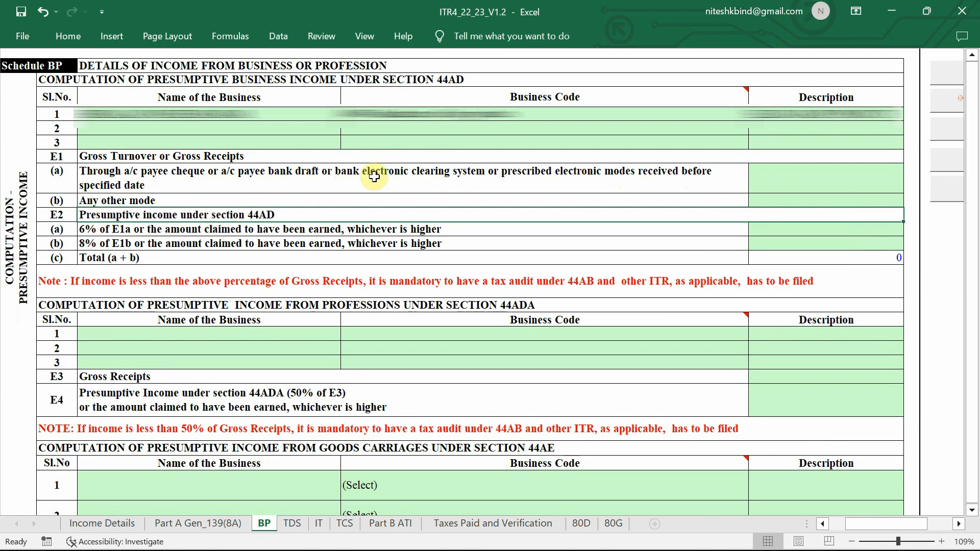
{"action": "left_click", "coordinate": [786, 186]}
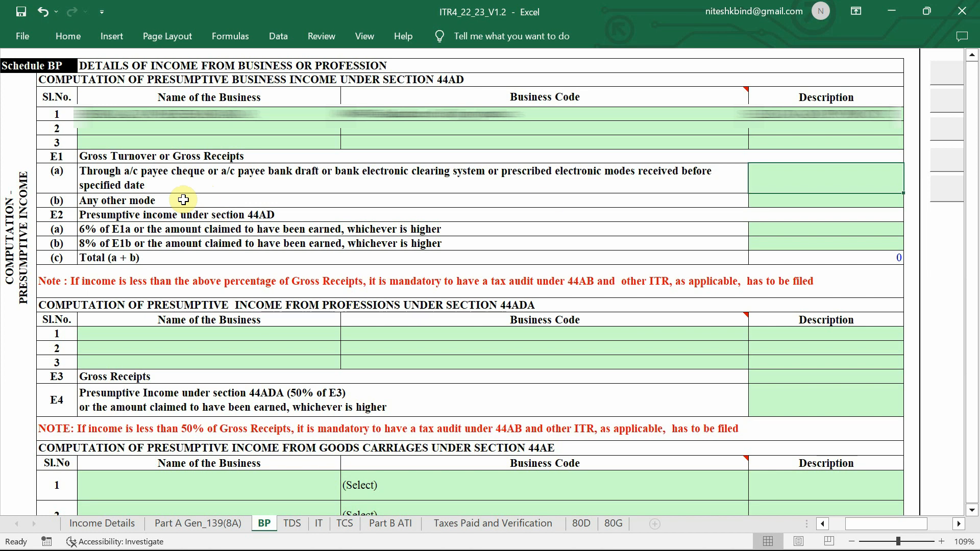
{"action": "left_click", "coordinate": [822, 204]}
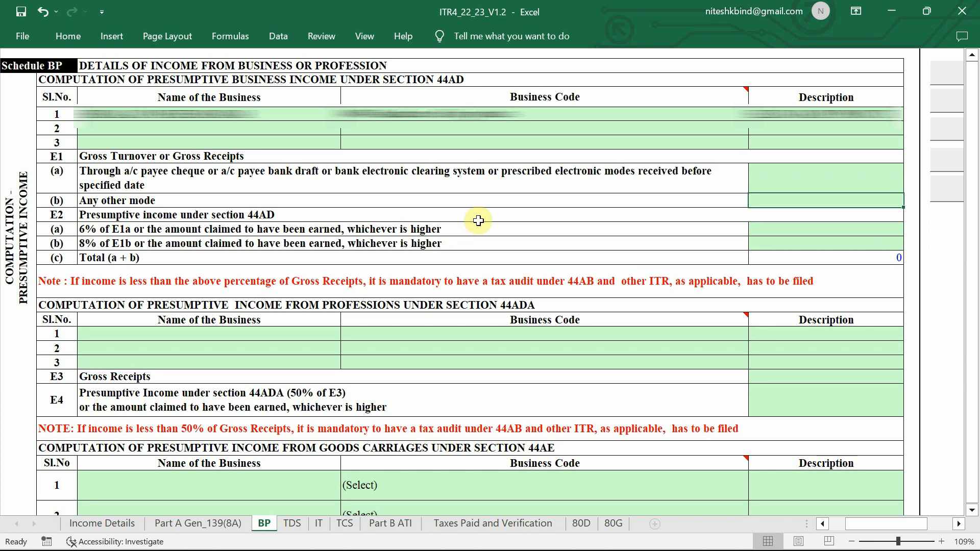
{"action": "left_click", "coordinate": [837, 177]}
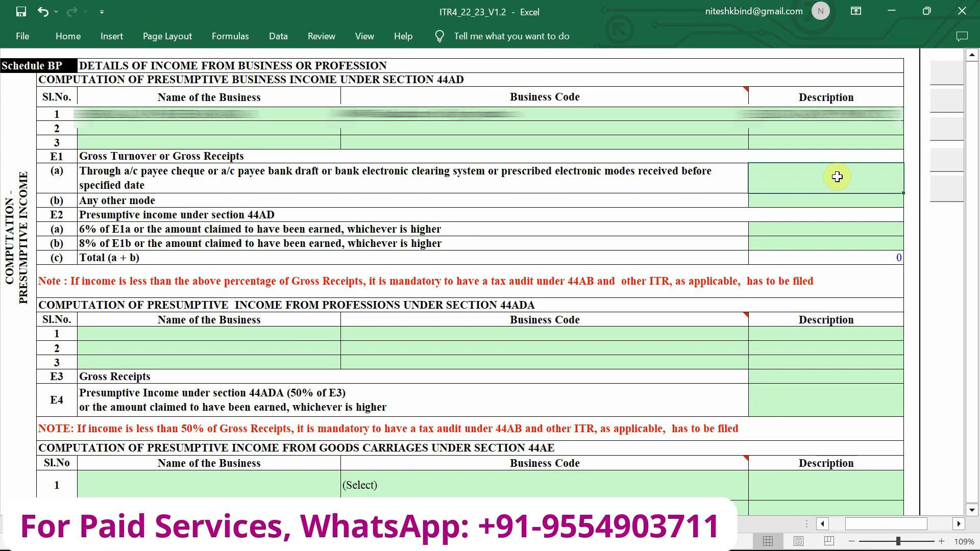
{"action": "left_click", "coordinate": [818, 231]}
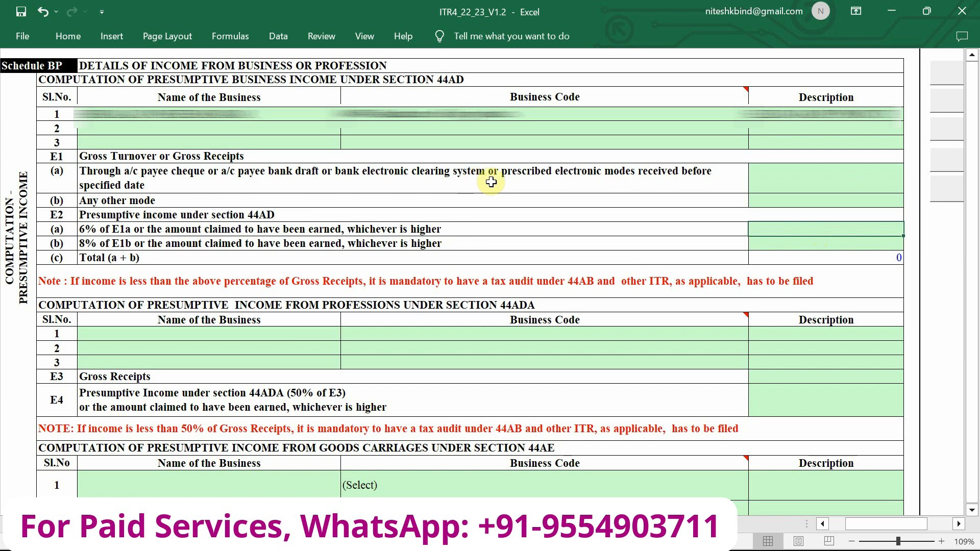
{"action": "left_click", "coordinate": [846, 200]}
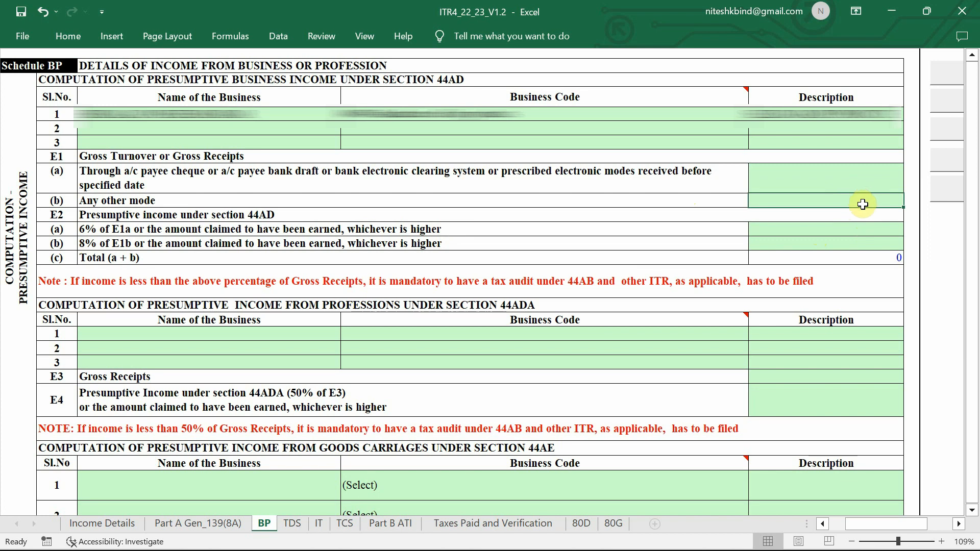
{"action": "left_click", "coordinate": [841, 247]}
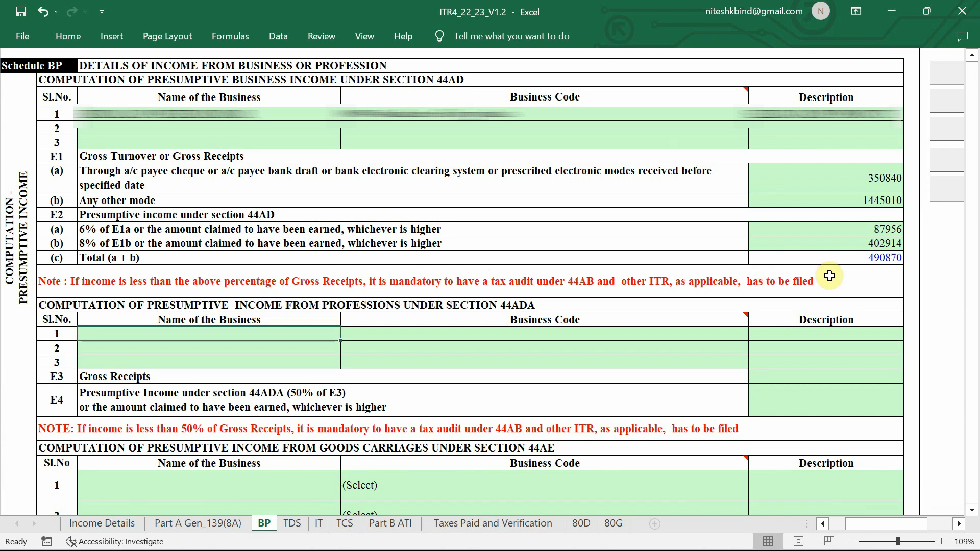
{"action": "scroll", "coordinate": [830, 276], "scroll_direction": "down", "scroll_amount": 3}
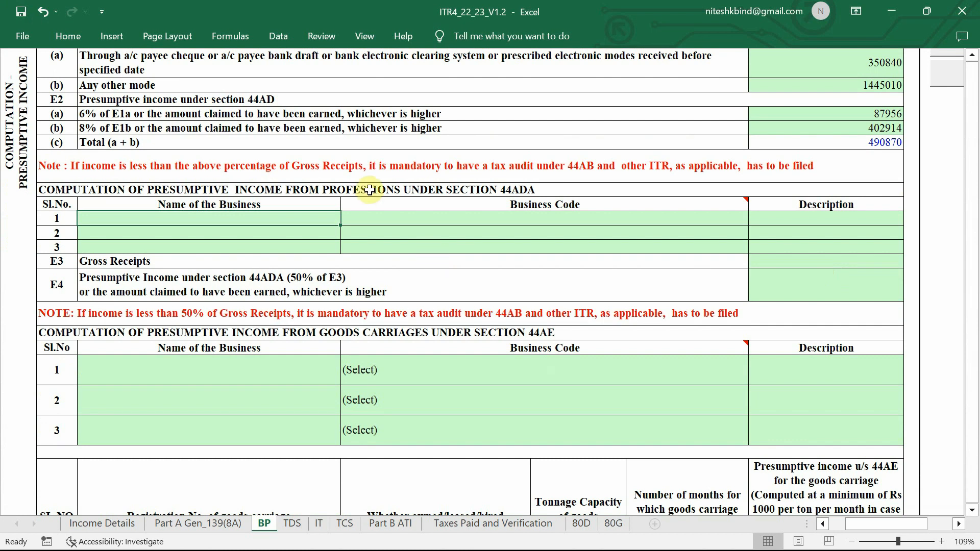
{"action": "mouse_move", "coordinate": [501, 199]}
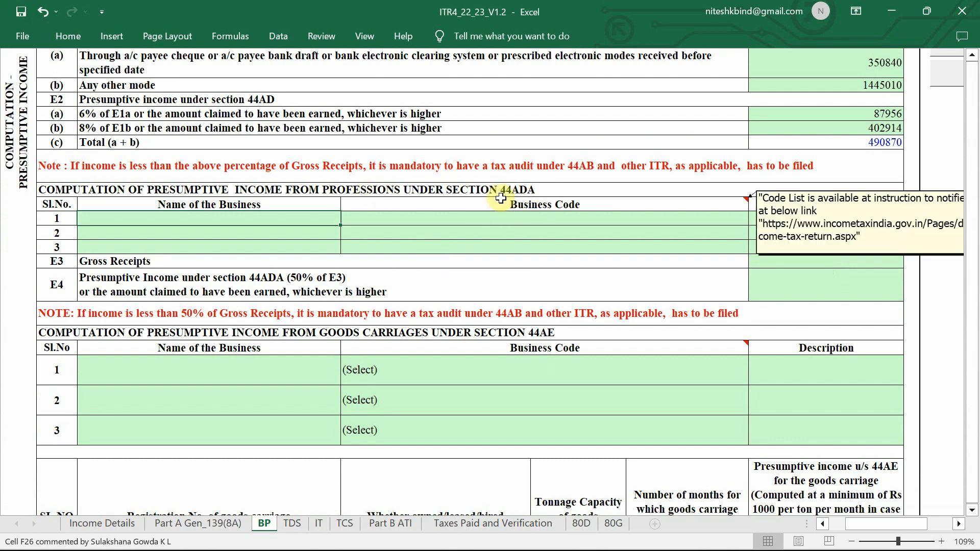
{"action": "scroll", "coordinate": [498, 198], "scroll_direction": "down", "scroll_amount": 2}
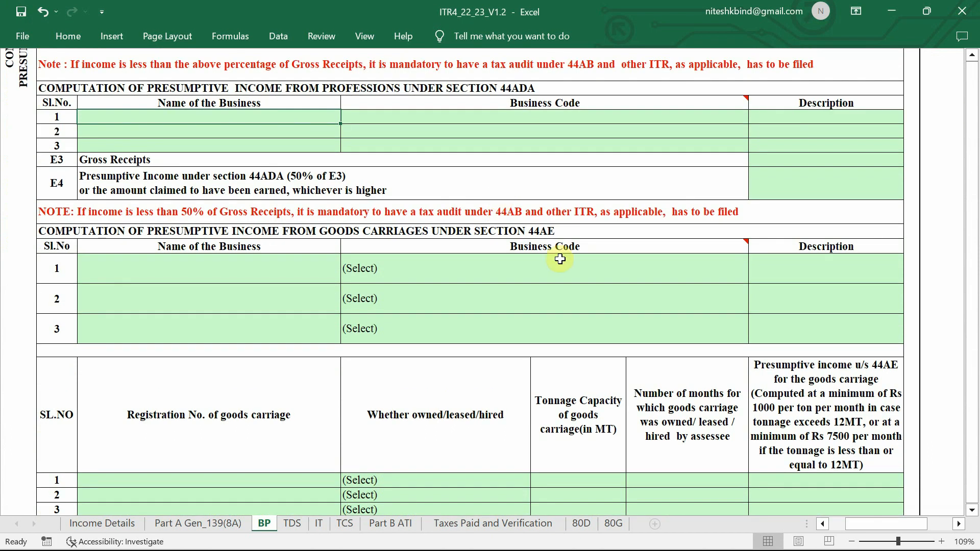
{"action": "mouse_move", "coordinate": [580, 244]}
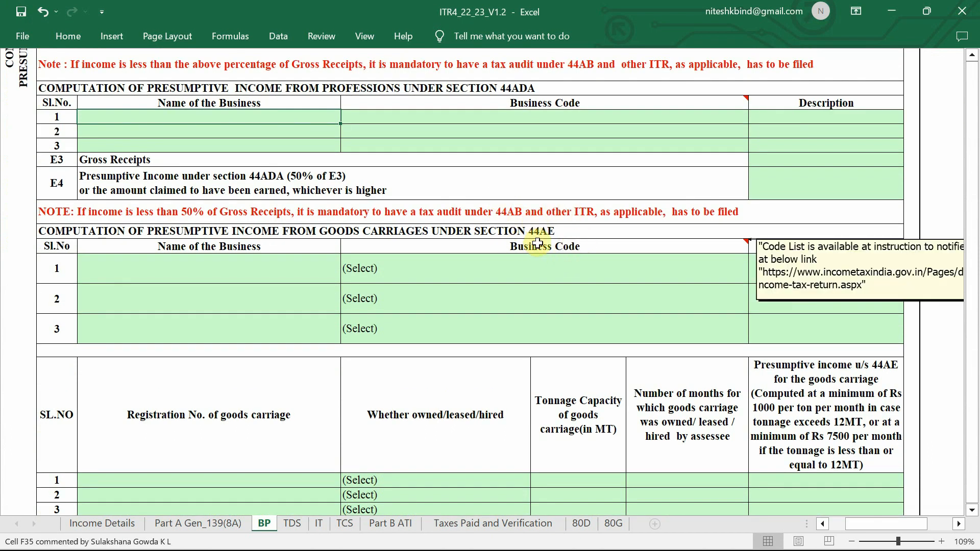
{"action": "scroll", "coordinate": [537, 243], "scroll_direction": "up", "scroll_amount": 1}
{"action": "scroll", "coordinate": [538, 243], "scroll_direction": "down", "scroll_amount": 1, "text": "ctrl"}
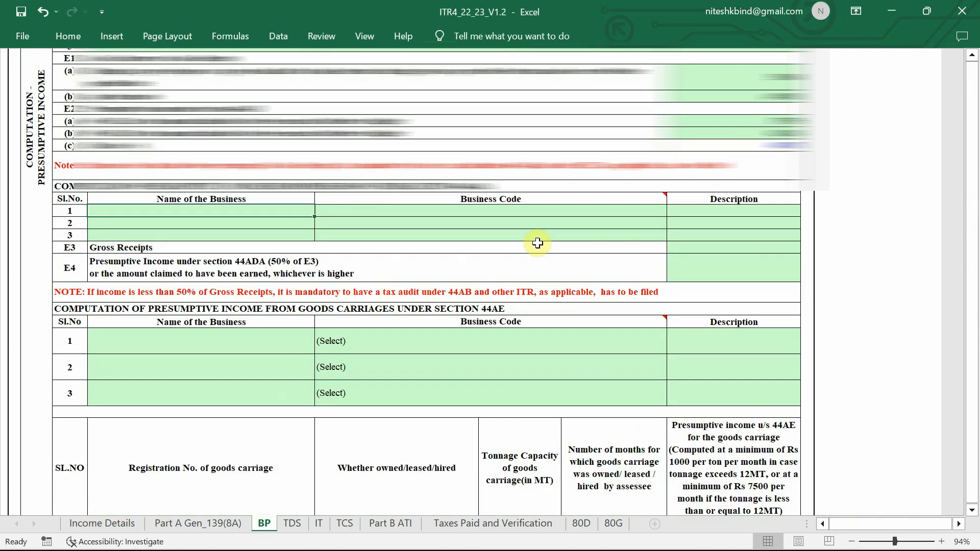
{"action": "scroll", "coordinate": [537, 244], "scroll_direction": "up", "scroll_amount": 2}
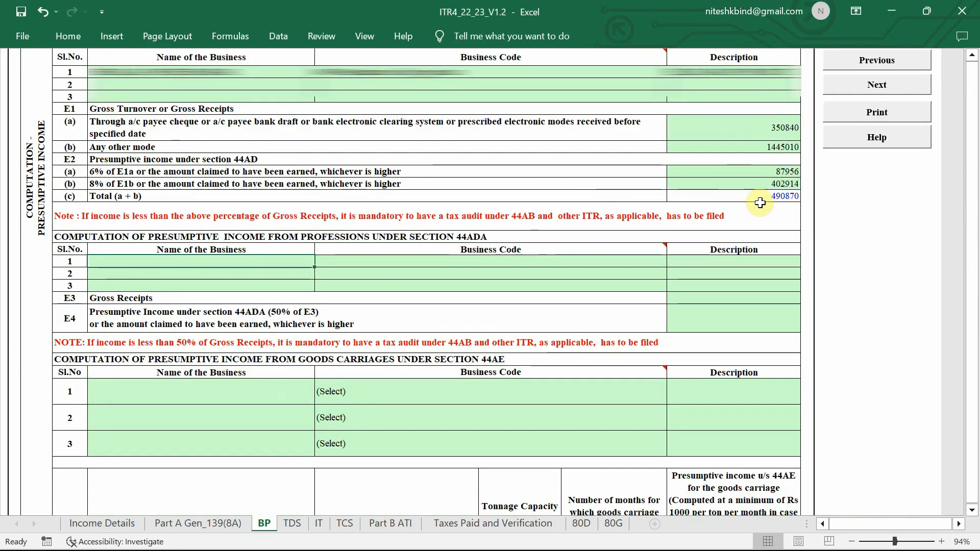
{"action": "scroll", "coordinate": [760, 202], "scroll_direction": "down", "scroll_amount": 4}
{"action": "scroll", "coordinate": [760, 203], "scroll_direction": "down", "scroll_amount": 10}
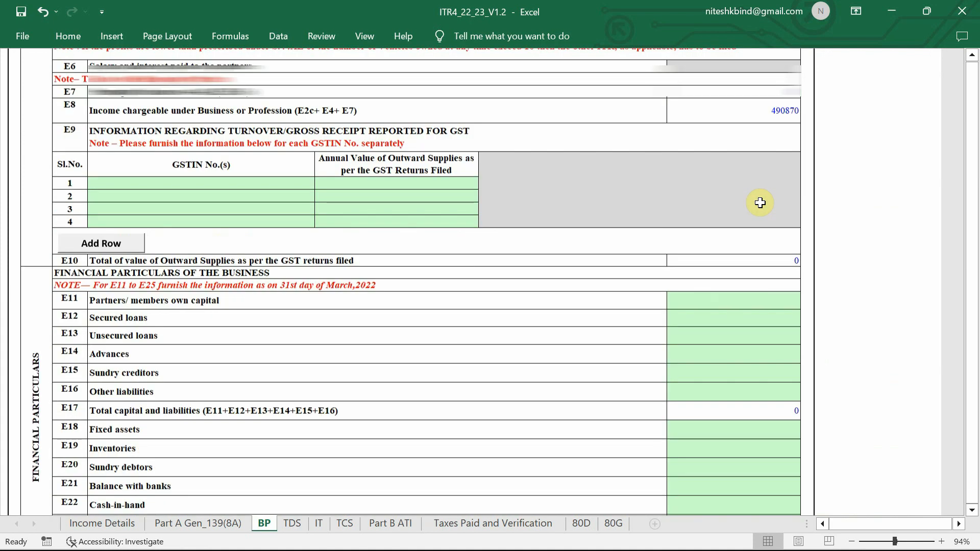
{"action": "scroll", "coordinate": [760, 202], "scroll_direction": "down", "scroll_amount": 3}
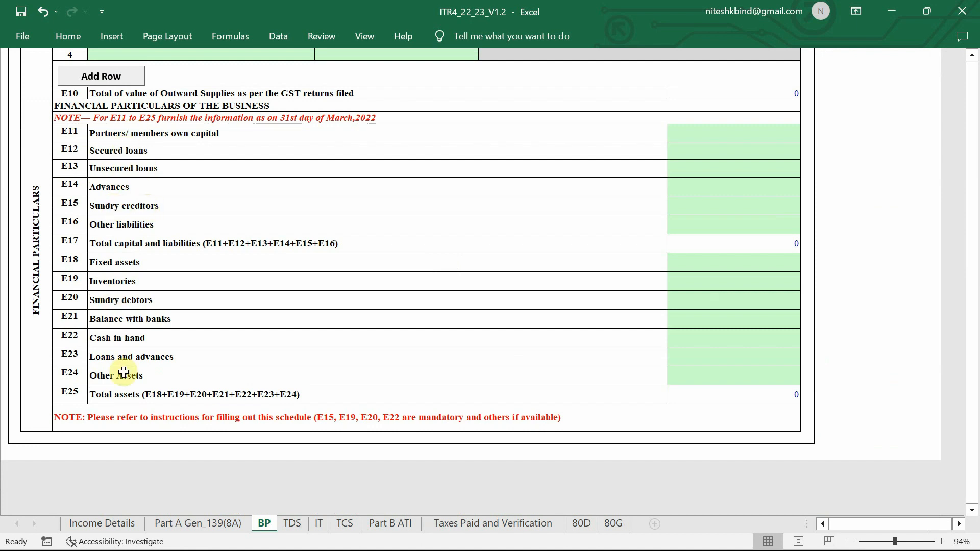
Enter 0 in financial particulars E11–E24 except 45000 for E22 Cash-in-hand
{"action": "left_click", "coordinate": [770, 135]}
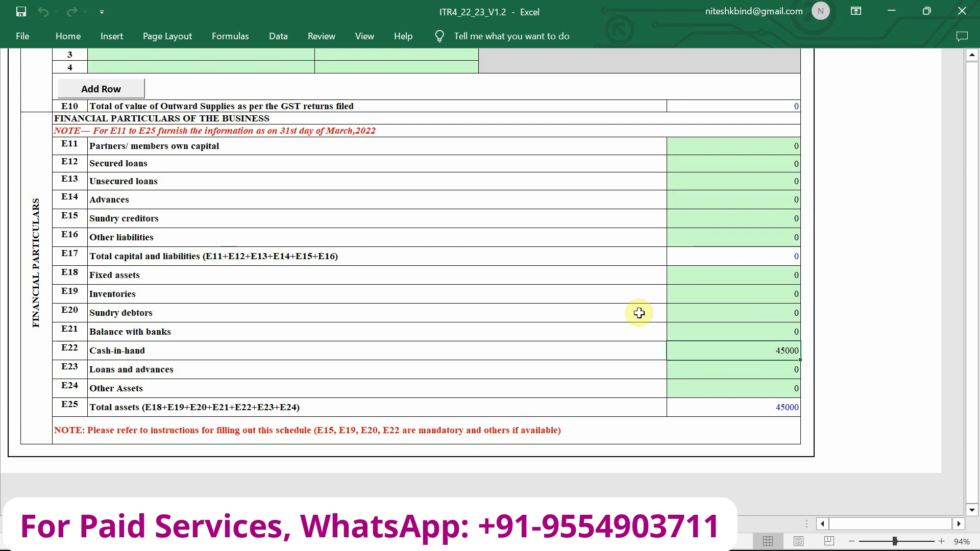
{"action": "scroll", "coordinate": [640, 313], "scroll_direction": "up", "scroll_amount": 15}
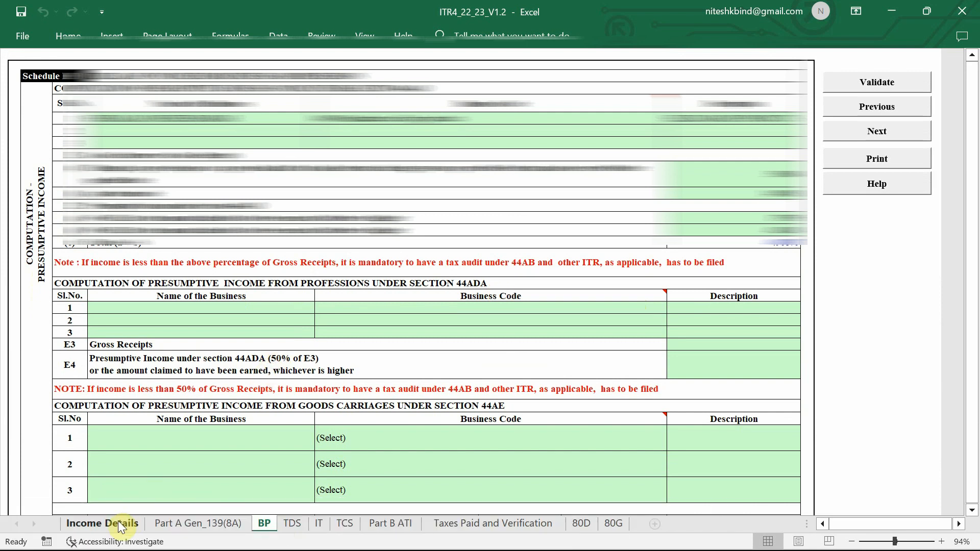
Scroll the Income Details sheet past salary and house property to Part C, checking Gross Total Income 490870
{"action": "left_click", "coordinate": [119, 524]}
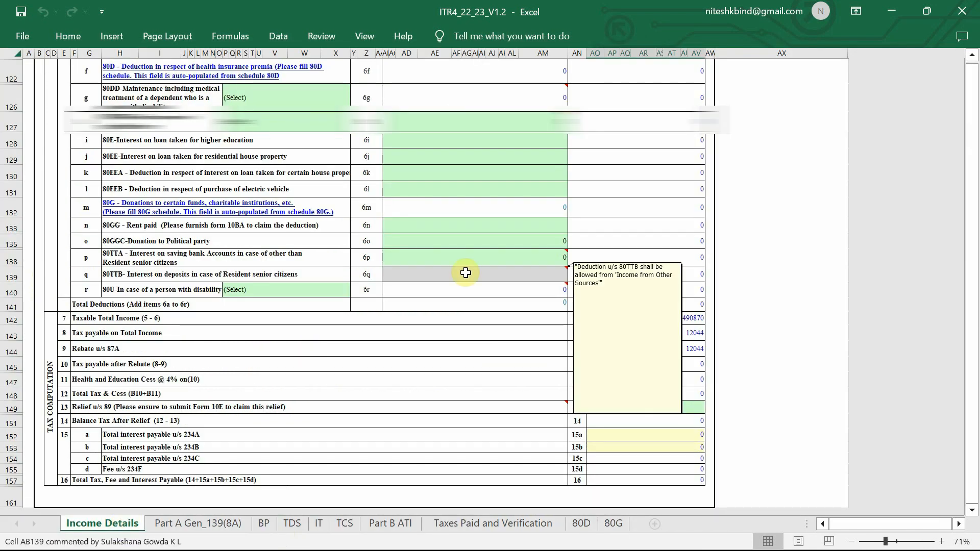
{"action": "scroll", "coordinate": [697, 158], "scroll_direction": "up", "scroll_amount": 5}
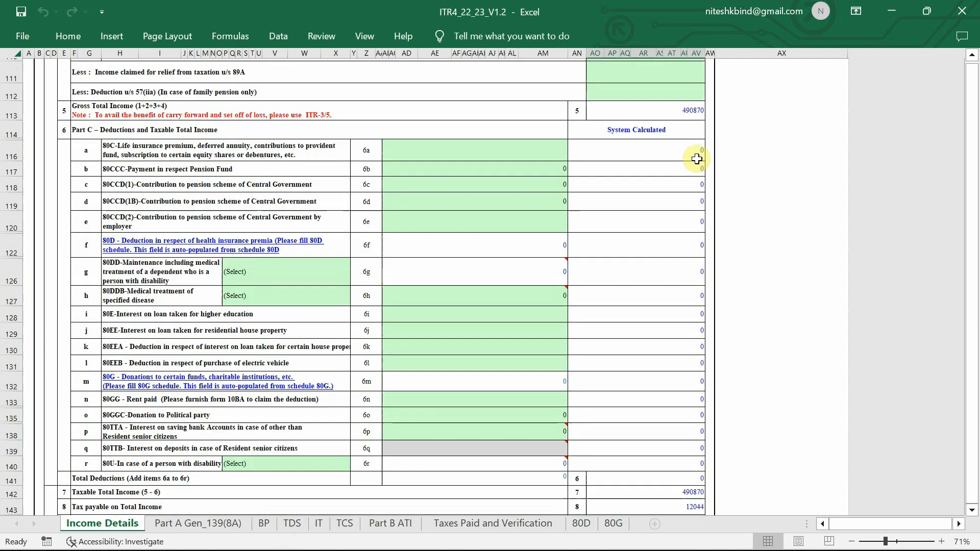
{"action": "scroll", "coordinate": [697, 159], "scroll_direction": "up", "scroll_amount": 15}
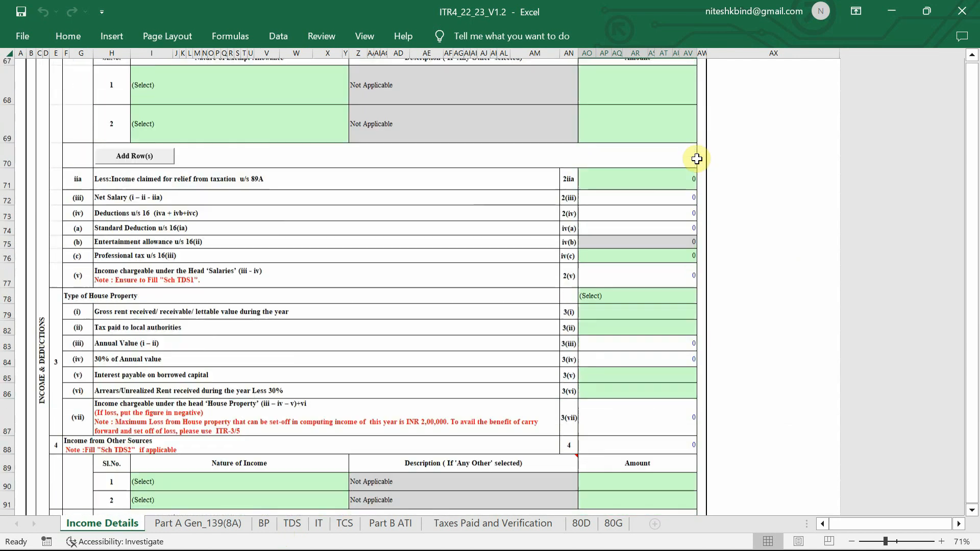
{"action": "scroll", "coordinate": [697, 159], "scroll_direction": "up", "scroll_amount": 5}
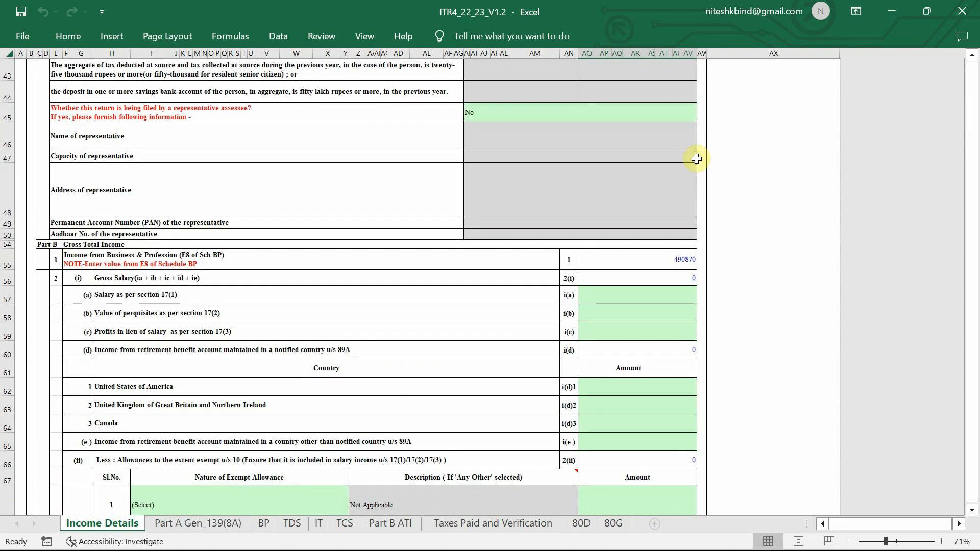
{"action": "scroll", "coordinate": [362, 230], "scroll_direction": "up", "scroll_amount": 1}
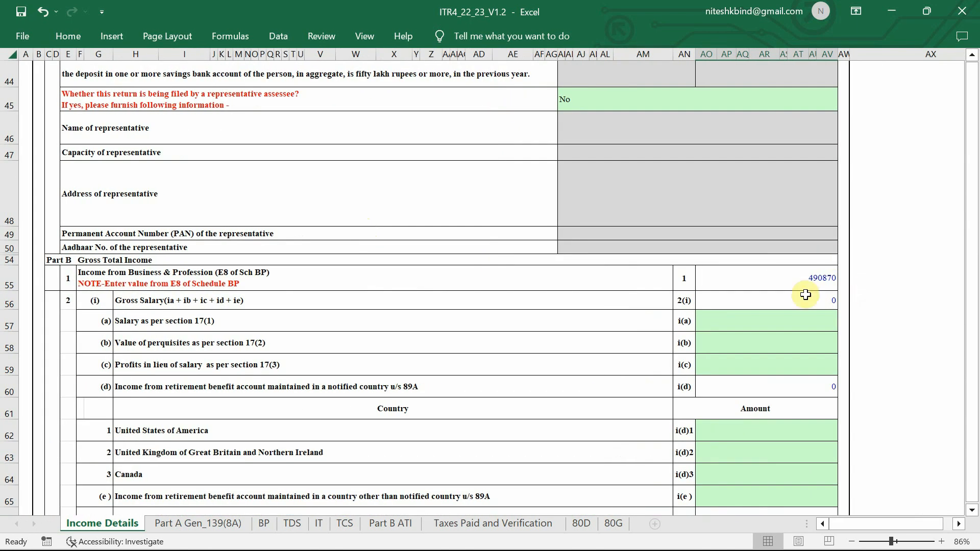
{"action": "scroll", "coordinate": [810, 278], "scroll_direction": "down", "scroll_amount": 2}
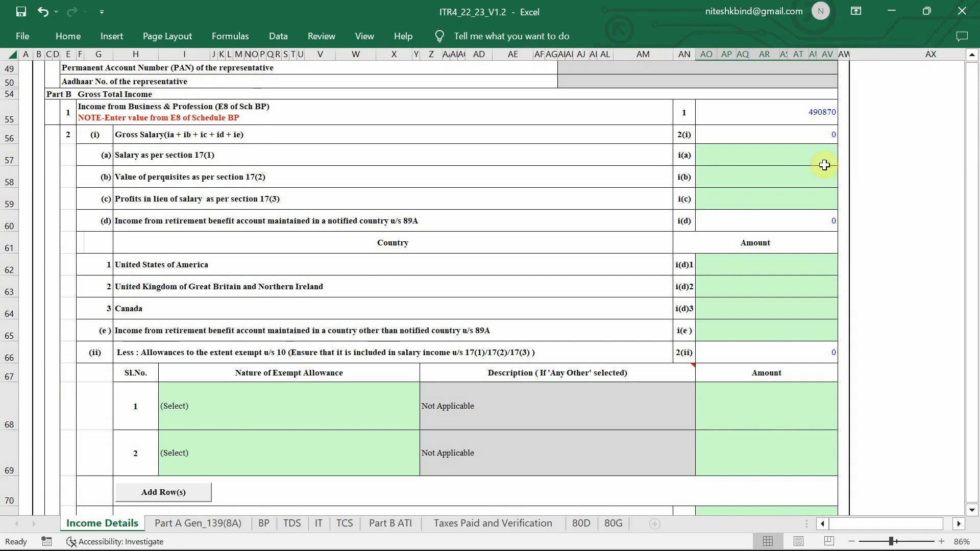
{"action": "scroll", "coordinate": [807, 224], "scroll_direction": "down", "scroll_amount": 6}
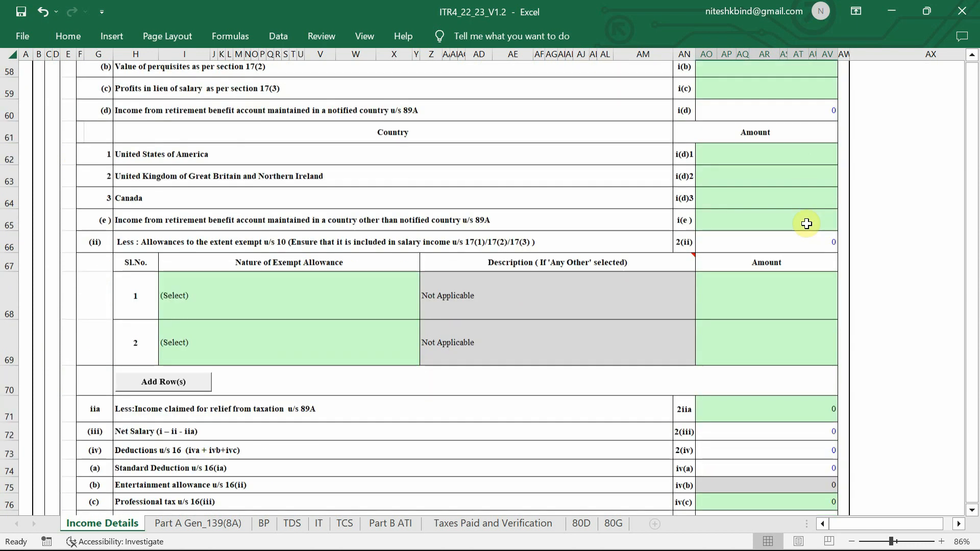
{"action": "scroll", "coordinate": [807, 224], "scroll_direction": "down", "scroll_amount": 1}
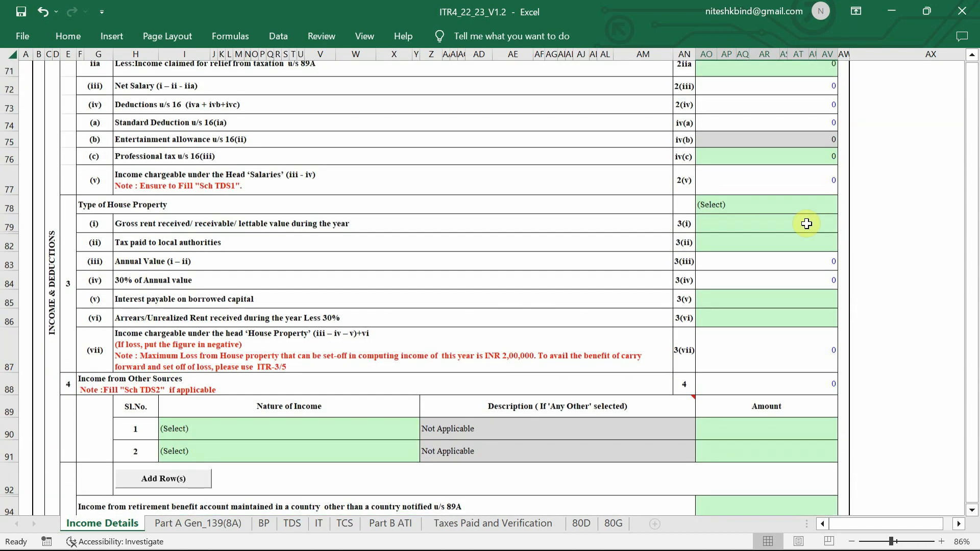
{"action": "scroll", "coordinate": [811, 333], "scroll_direction": "down", "scroll_amount": 3}
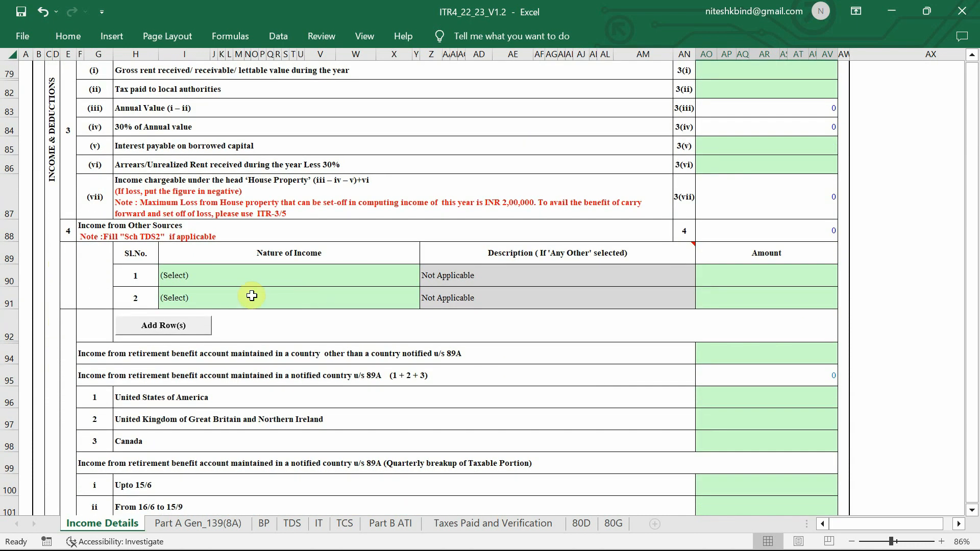
{"action": "scroll", "coordinate": [761, 250], "scroll_direction": "down", "scroll_amount": 3}
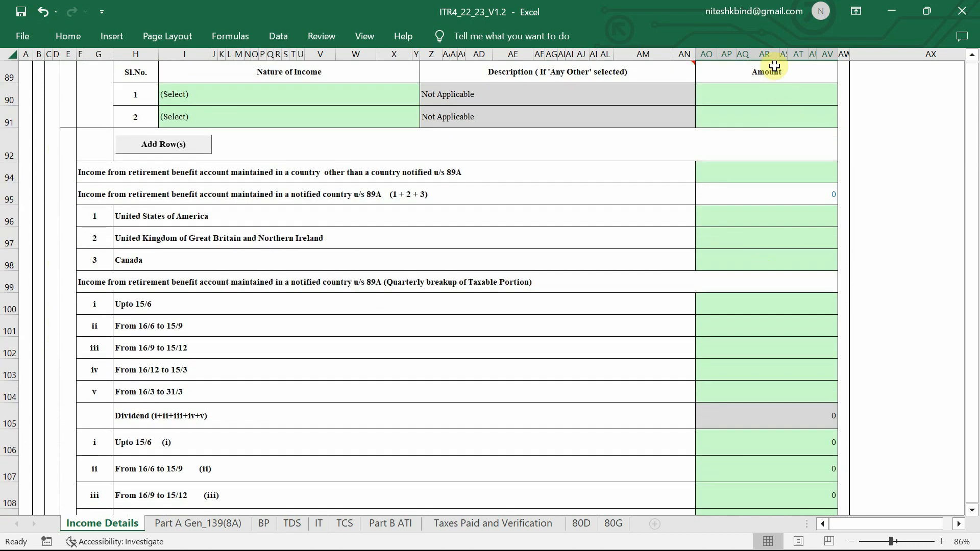
{"action": "scroll", "coordinate": [805, 335], "scroll_direction": "down", "scroll_amount": 7}
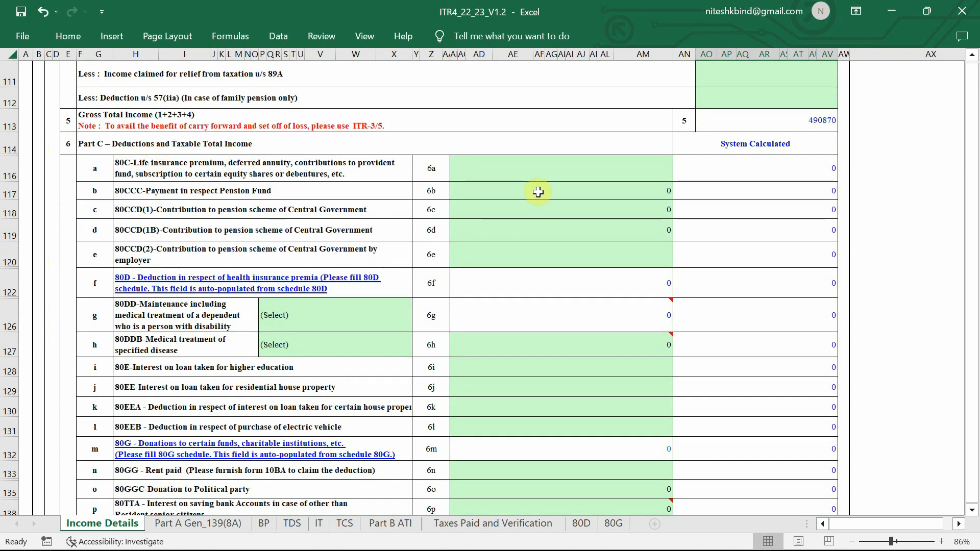
Enter 0 in the blank deduction cells 6a, 6b, 6c, 6i, 6j and 6k
{"action": "left_click", "coordinate": [620, 163]}
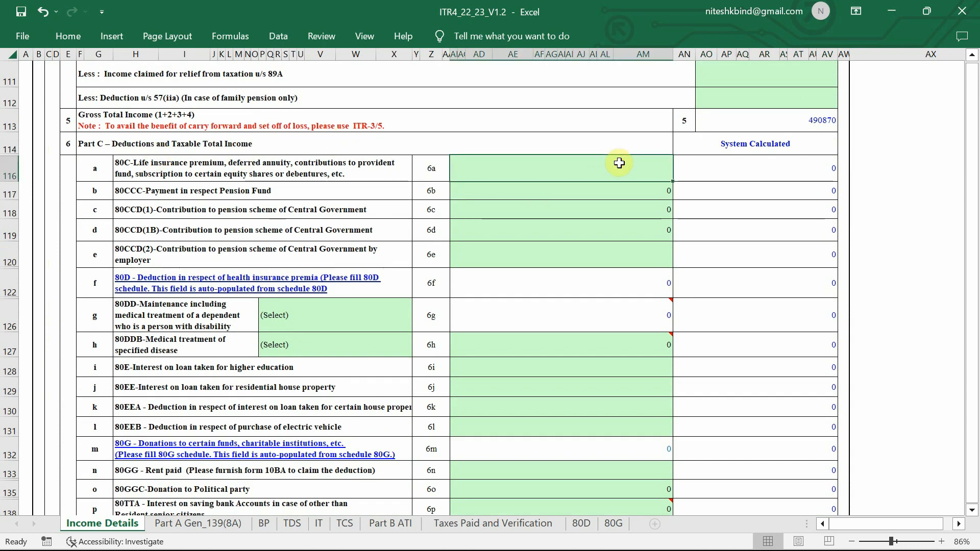
{"action": "type", "text": "0"}
{"action": "key", "text": "Return"}
{"action": "type", "text": "0"}
{"action": "key", "text": "Return"}
{"action": "type", "text": "0"}
{"action": "key", "text": "Return"}
{"action": "left_click", "coordinate": [657, 369]}
{"action": "type", "text": "0"}
{"action": "key", "text": "Return"}
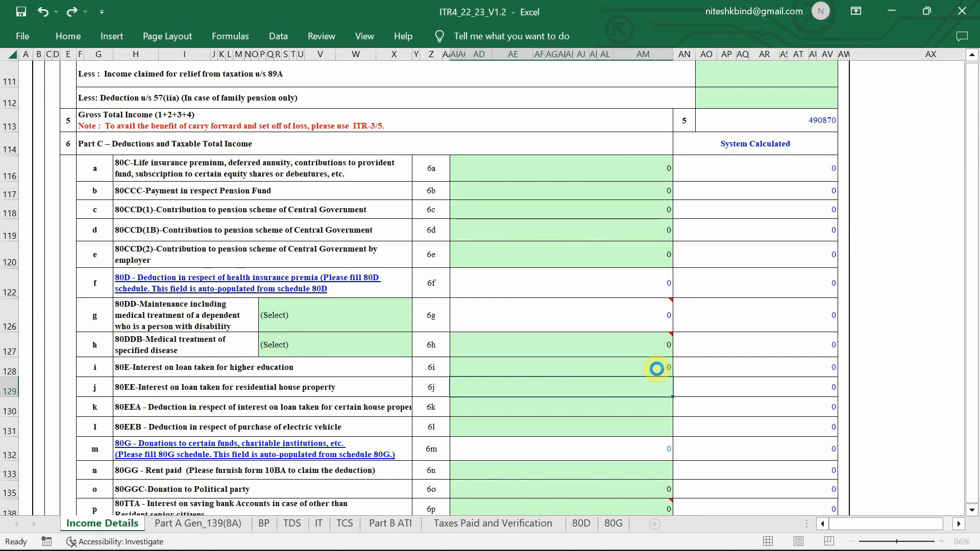
{"action": "type", "text": "0"}
{"action": "key", "text": "Return"}
{"action": "type", "text": "0"}
{"action": "key", "text": "Return"}
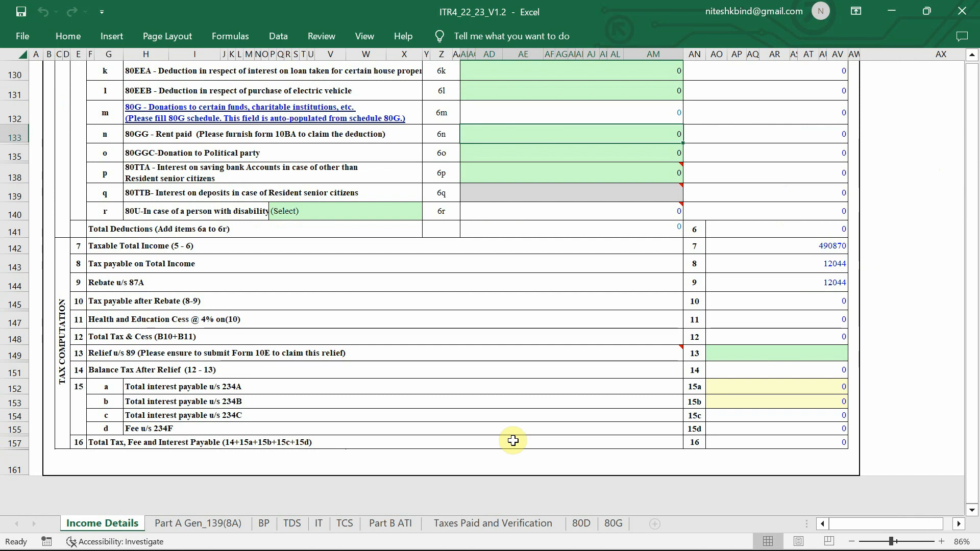
Recalculate tax and check that 12044 is rebated under 87A, leaving the 1000 section 234F fee
{"action": "scroll", "coordinate": [796, 347], "scroll_direction": "up", "scroll_amount": 12}
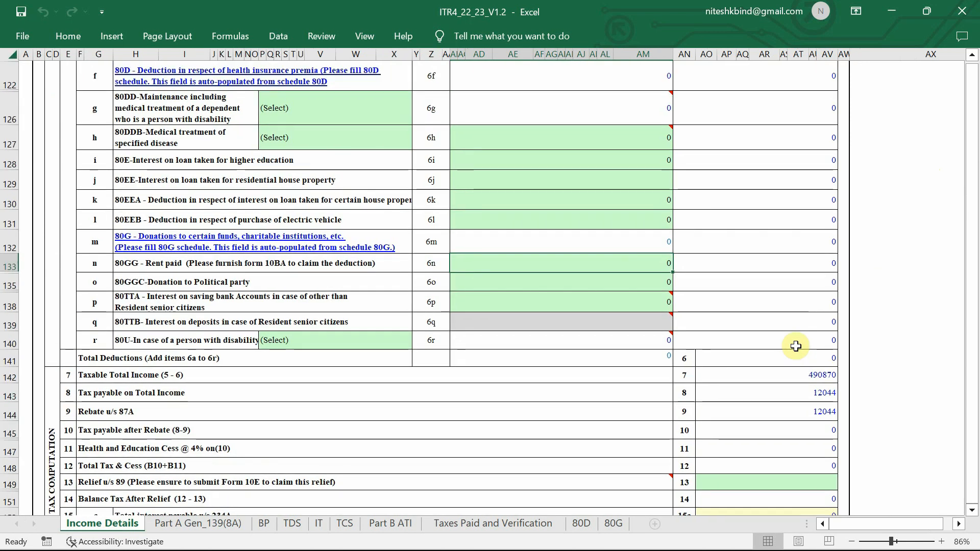
{"action": "scroll", "coordinate": [861, 252], "scroll_direction": "up", "scroll_amount": 20}
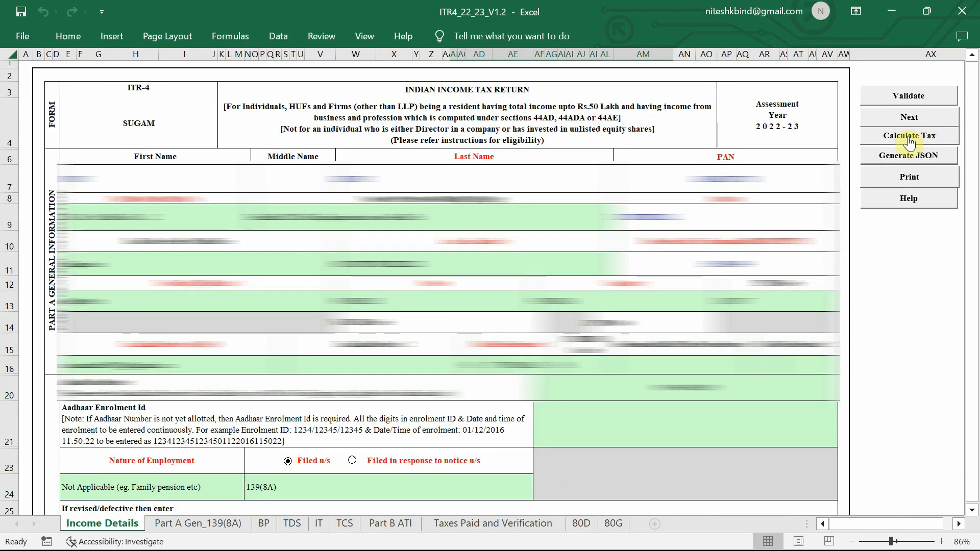
{"action": "left_click", "coordinate": [910, 141]}
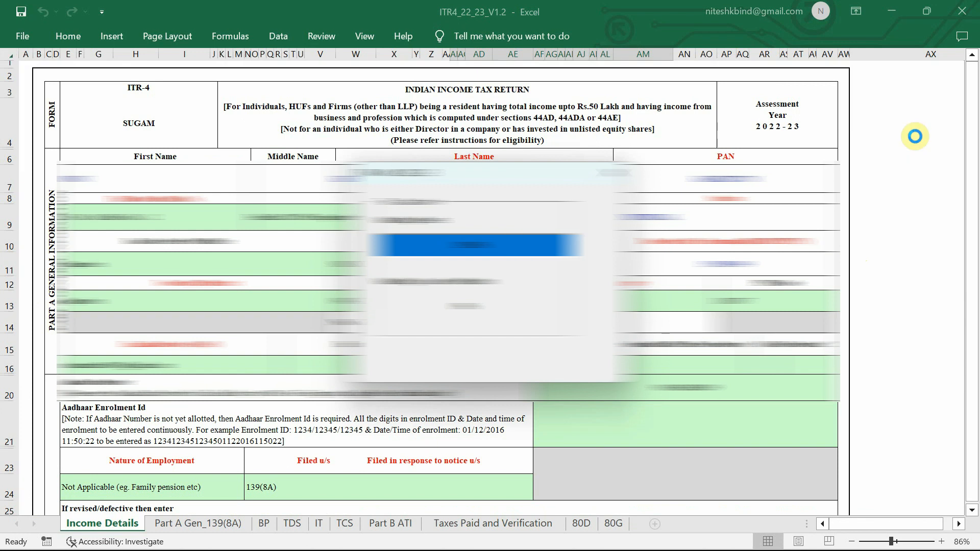
{"action": "scroll", "coordinate": [842, 365], "scroll_direction": "down", "scroll_amount": 3}
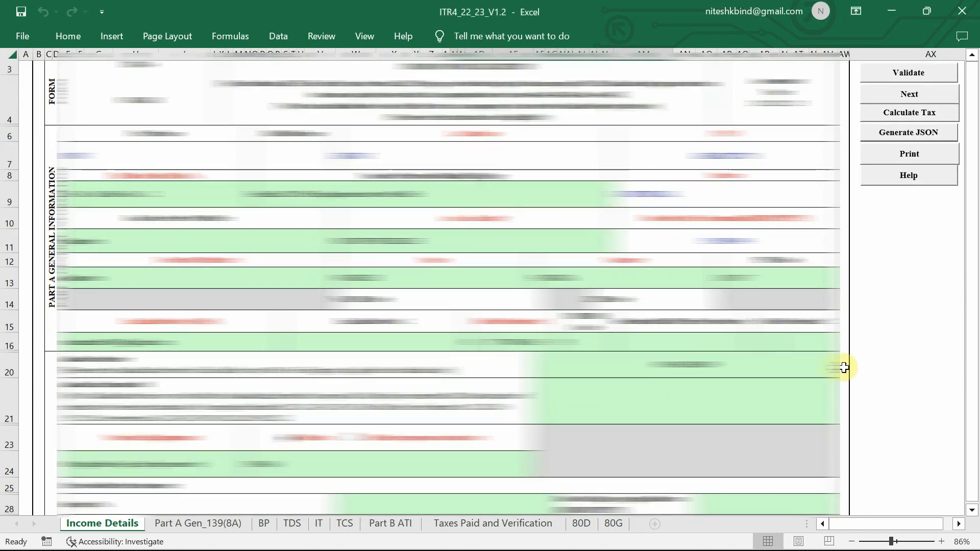
{"action": "scroll", "coordinate": [844, 367], "scroll_direction": "down", "scroll_amount": 20}
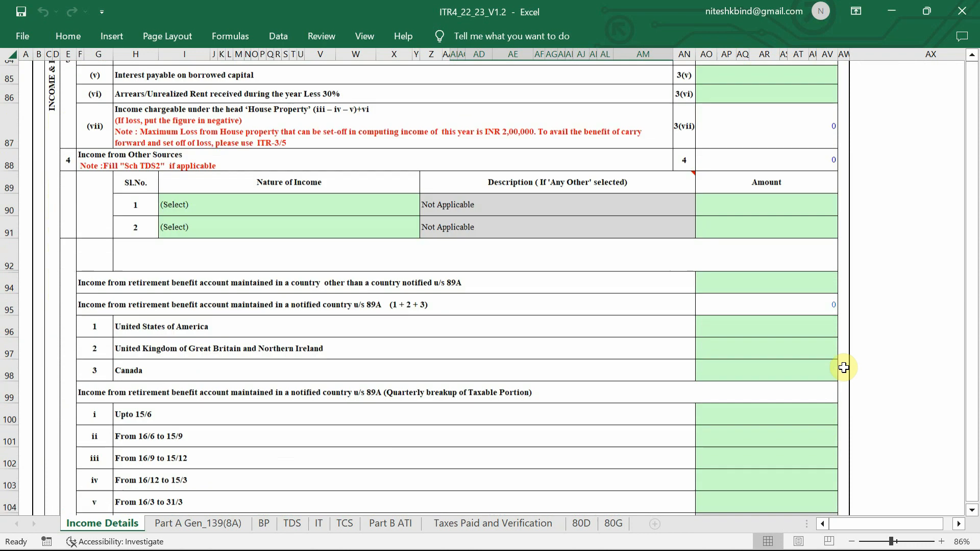
{"action": "scroll", "coordinate": [844, 368], "scroll_direction": "down", "scroll_amount": 17}
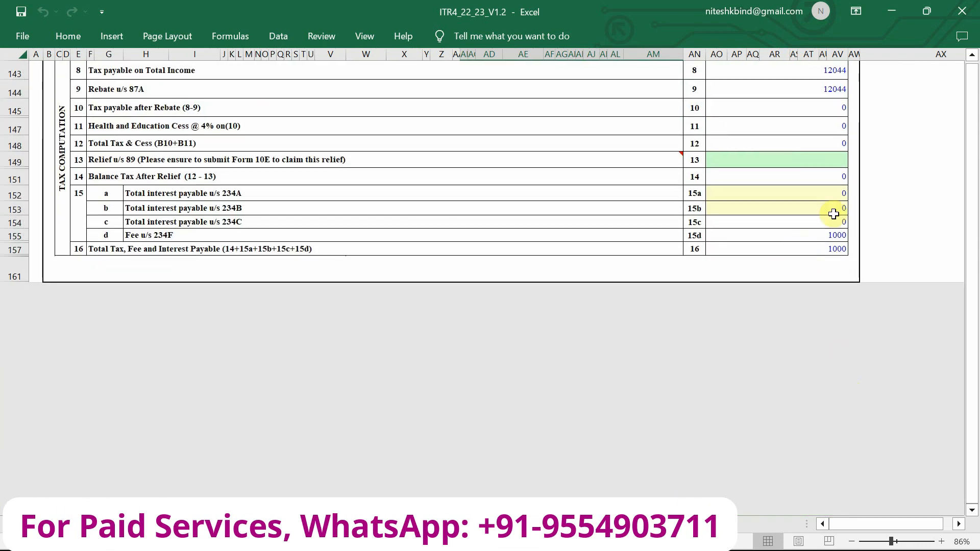
{"action": "scroll", "coordinate": [760, 244], "scroll_direction": "up", "scroll_amount": 1}
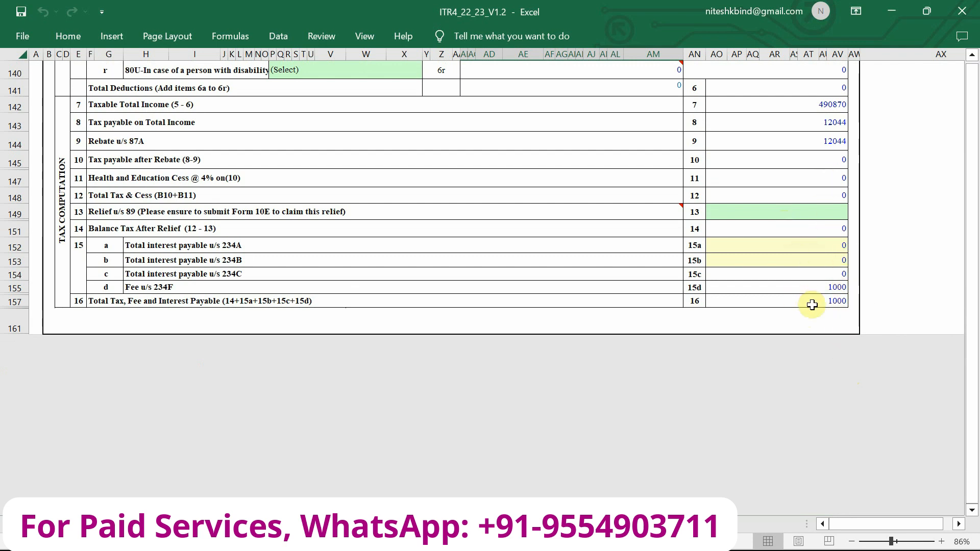
{"action": "scroll", "coordinate": [812, 301], "scroll_direction": "up", "scroll_amount": 5}
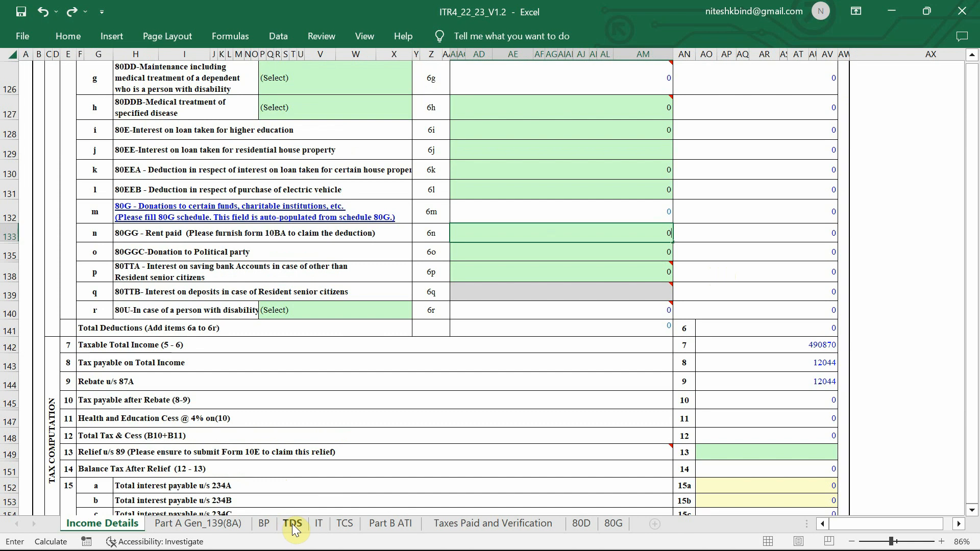
Validate the empty TDS sheet, past the TAN alert, and get the 'Sheet TDS is Ok' message
{"action": "left_click", "coordinate": [293, 529]}
{"action": "left_click", "coordinate": [457, 319]}
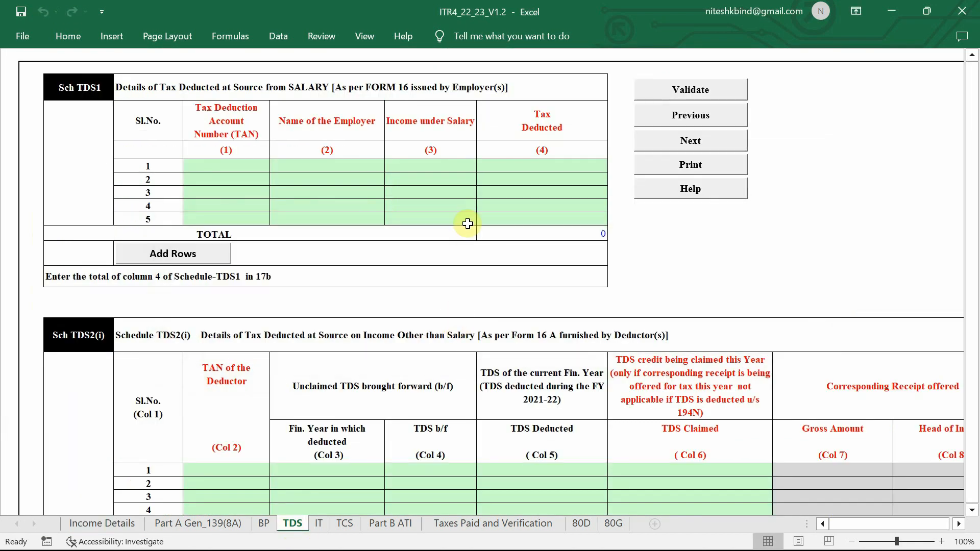
{"action": "scroll", "coordinate": [390, 255], "scroll_direction": "down", "scroll_amount": 4}
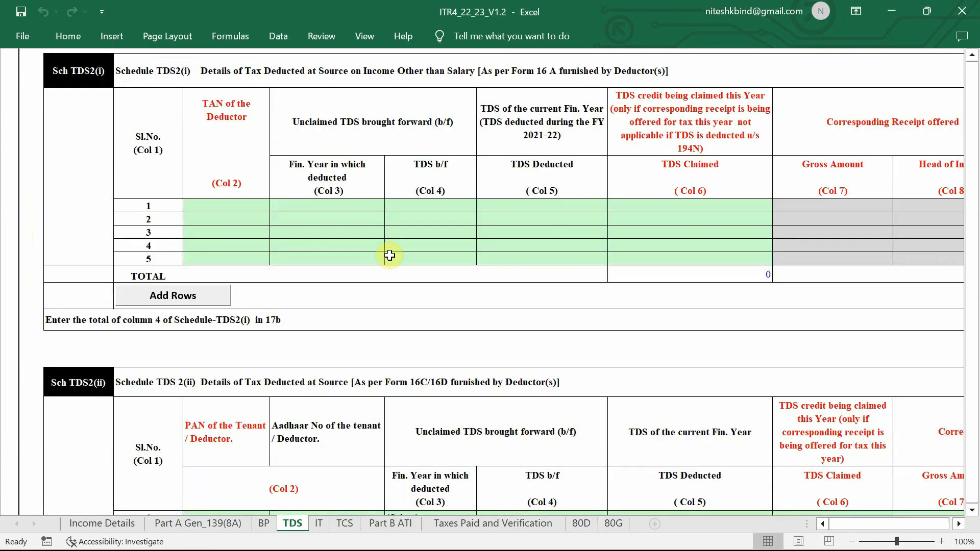
{"action": "scroll", "coordinate": [675, 226], "scroll_direction": "right", "scroll_amount": 2}
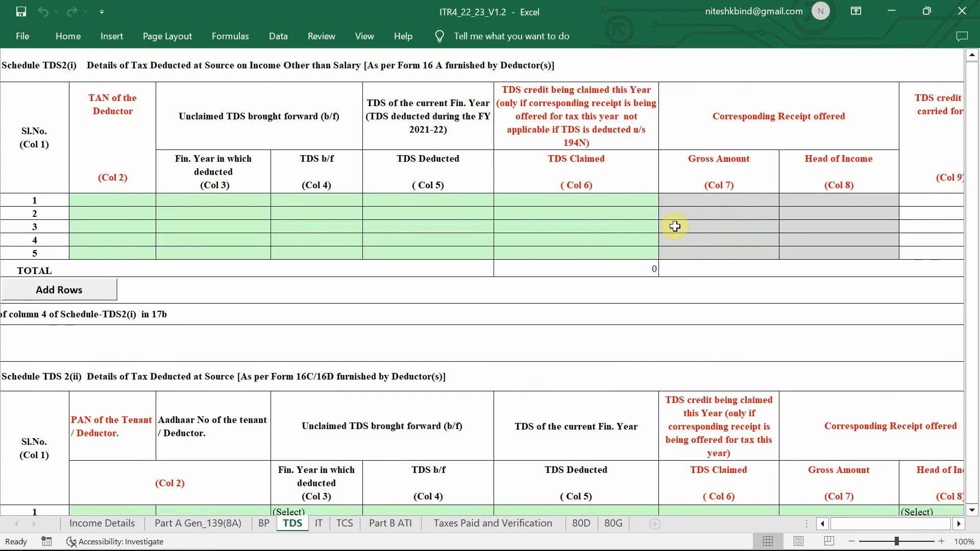
{"action": "scroll", "coordinate": [675, 227], "scroll_direction": "down", "scroll_amount": 3}
{"action": "scroll", "coordinate": [675, 226], "scroll_direction": "left", "scroll_amount": 2}
{"action": "scroll", "coordinate": [675, 227], "scroll_direction": "up", "scroll_amount": 7}
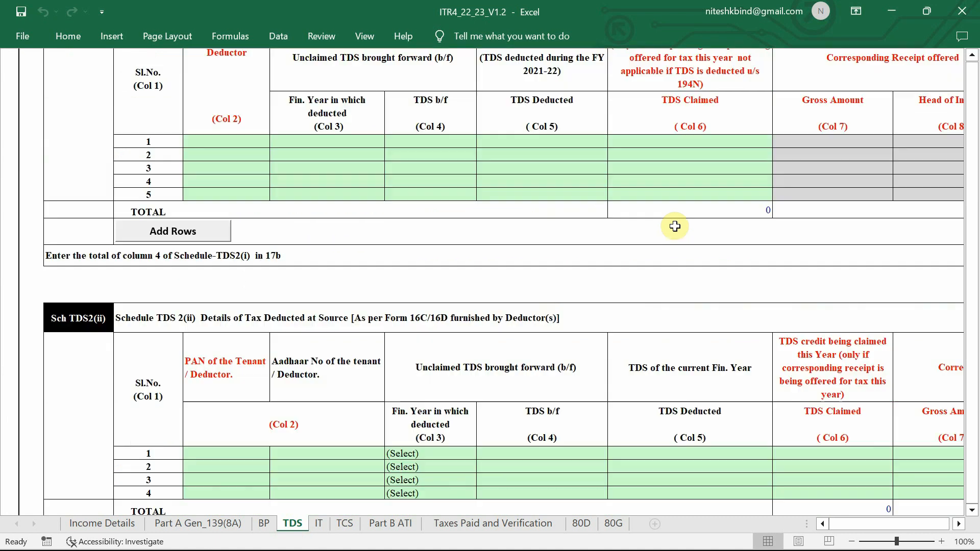
{"action": "scroll", "coordinate": [675, 227], "scroll_direction": "up", "scroll_amount": 1}
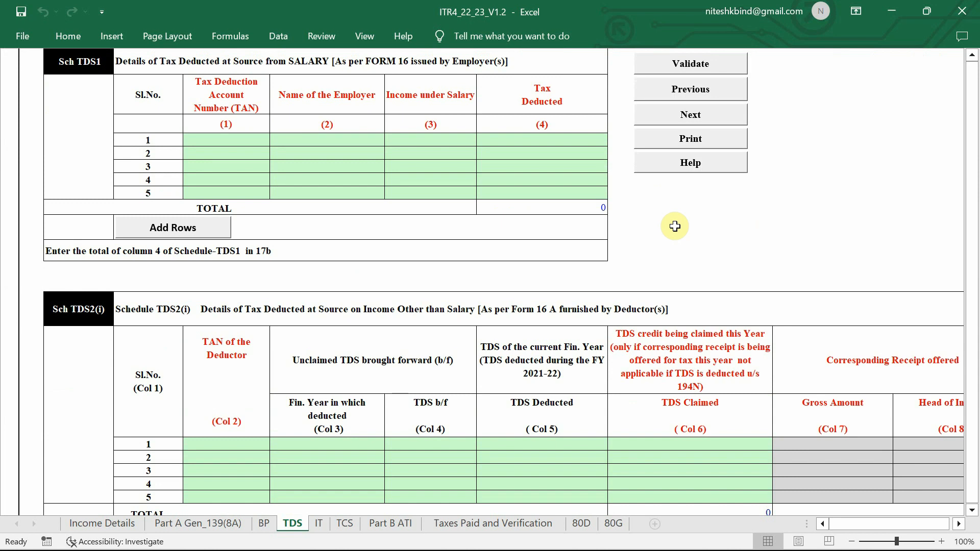
{"action": "scroll", "coordinate": [463, 174], "scroll_direction": "up", "scroll_amount": 1}
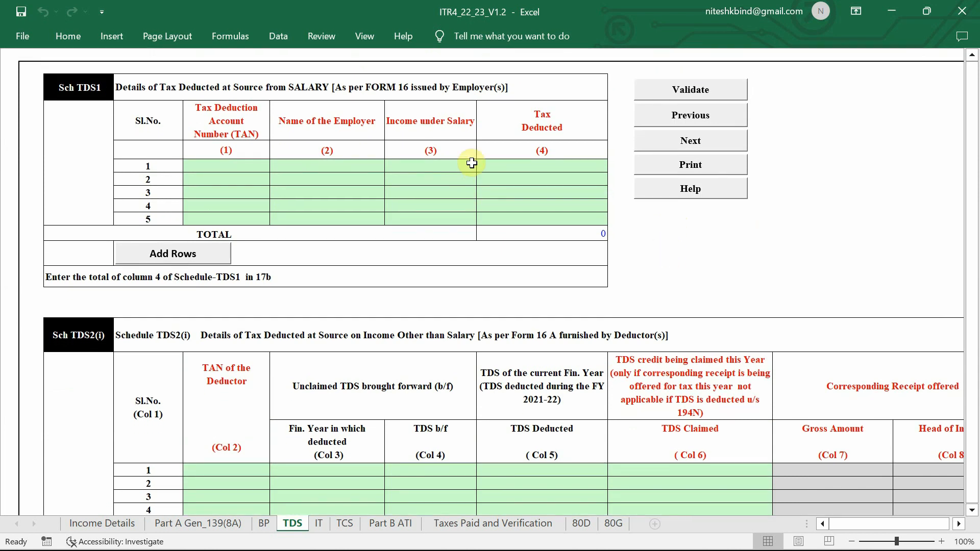
{"action": "left_click", "coordinate": [686, 91]}
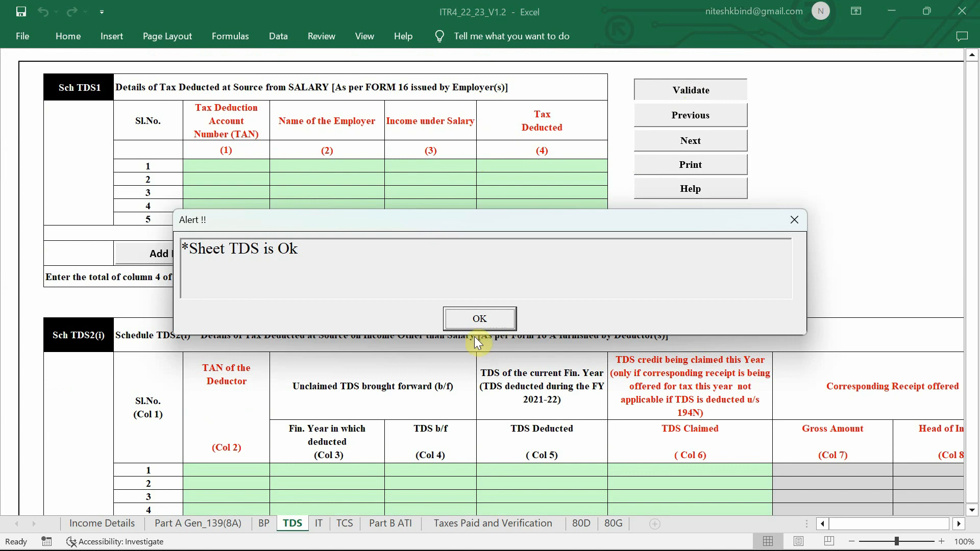
{"action": "left_click", "coordinate": [477, 322]}
Validate the empty Schedule IT sheet, clearing its verification alert and disclosure note first
{"action": "left_click", "coordinate": [318, 524]}
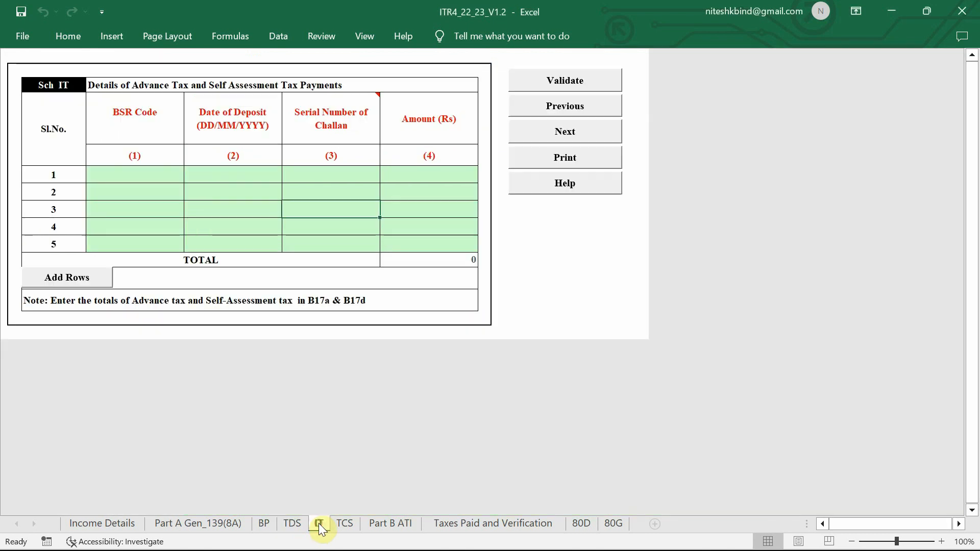
{"action": "left_click", "coordinate": [482, 321]}
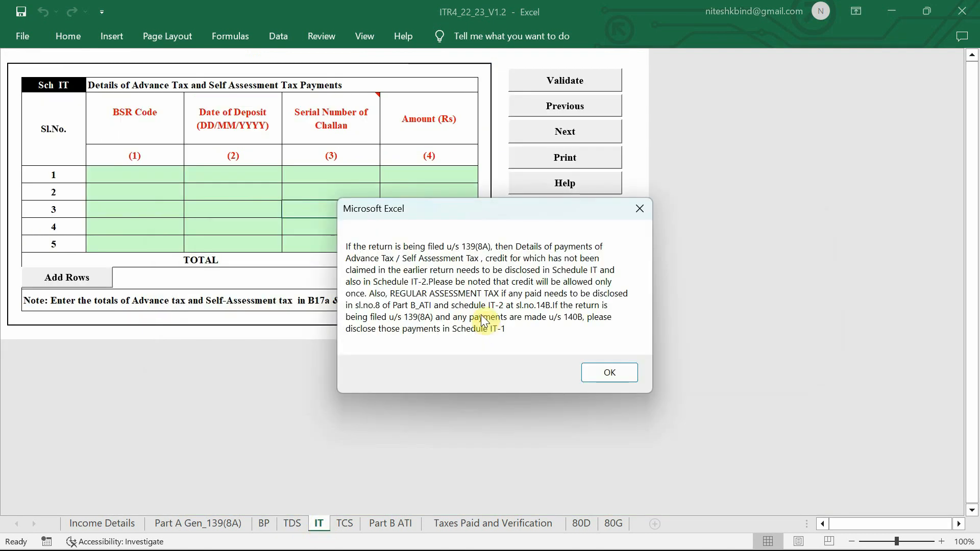
{"action": "left_click", "coordinate": [607, 376]}
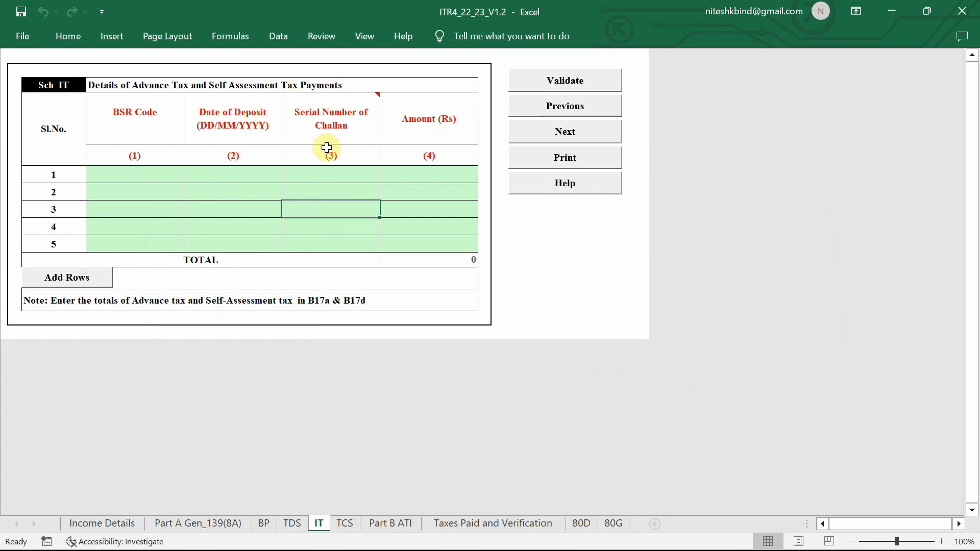
{"action": "left_click", "coordinate": [570, 85]}
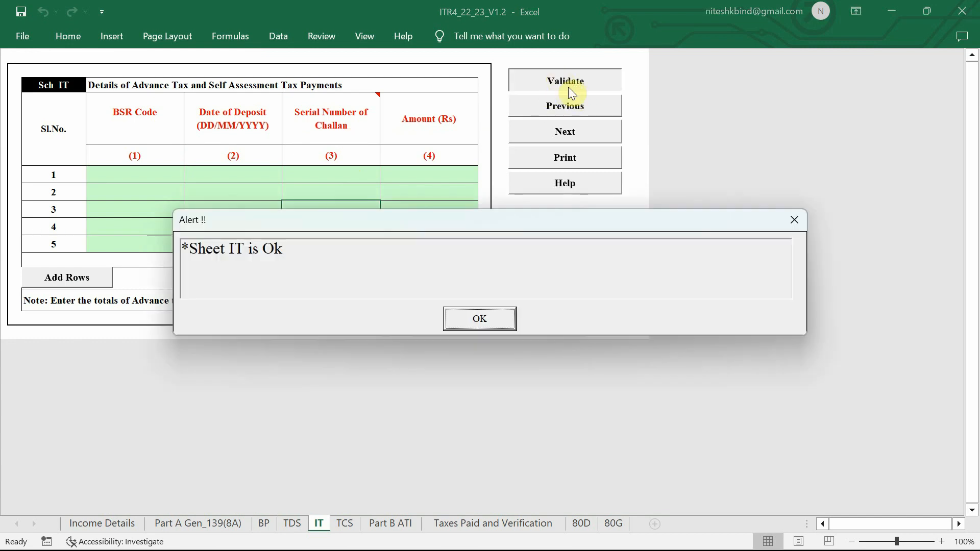
{"action": "left_click", "coordinate": [480, 319]}
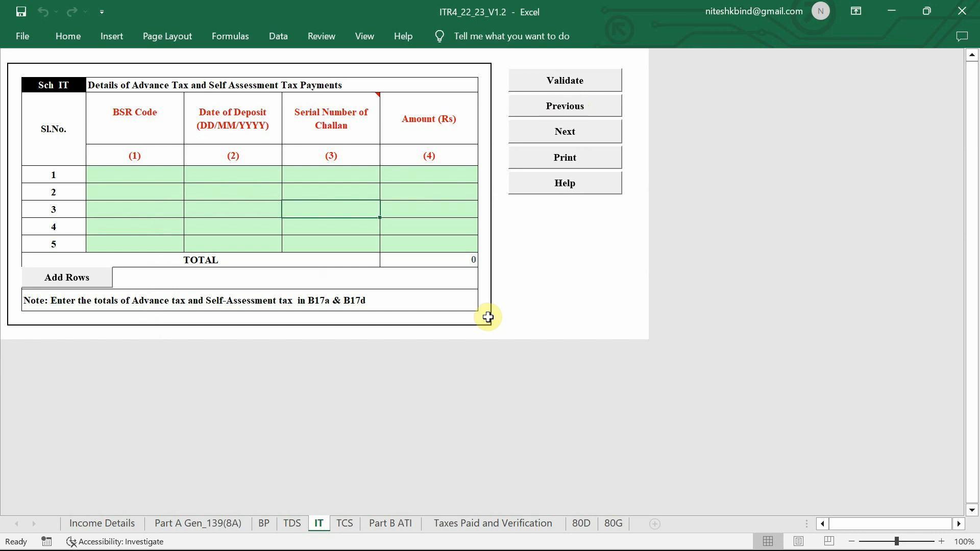
Validate the TCS sheet, past the TAN details alert, getting 'Sheet TCS is Ok'
{"action": "left_click", "coordinate": [345, 524]}
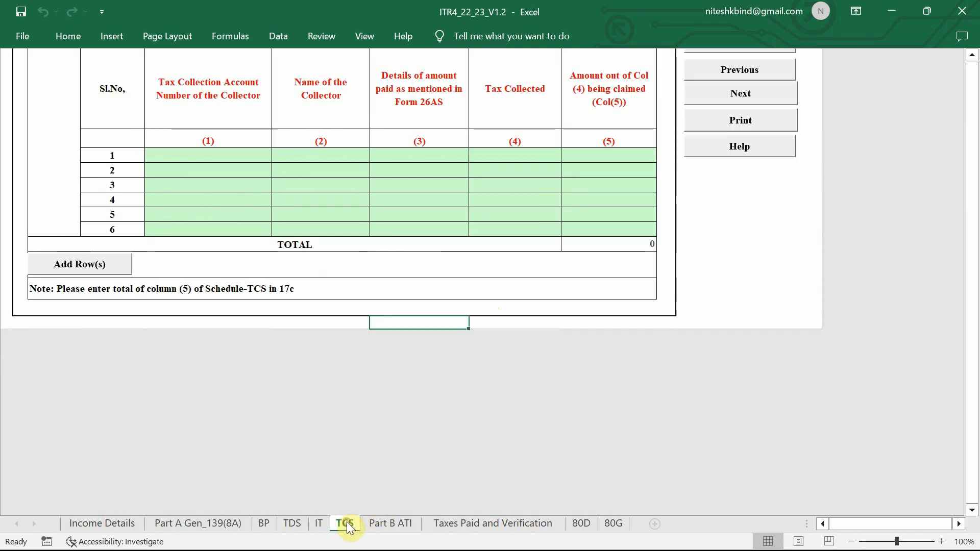
{"action": "left_click", "coordinate": [502, 325]}
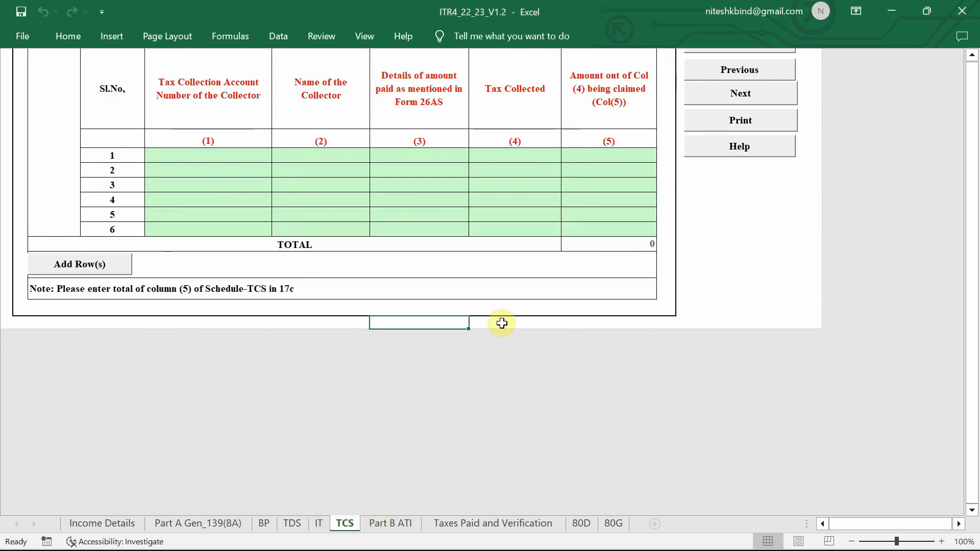
{"action": "scroll", "coordinate": [502, 323], "scroll_direction": "up", "scroll_amount": 1}
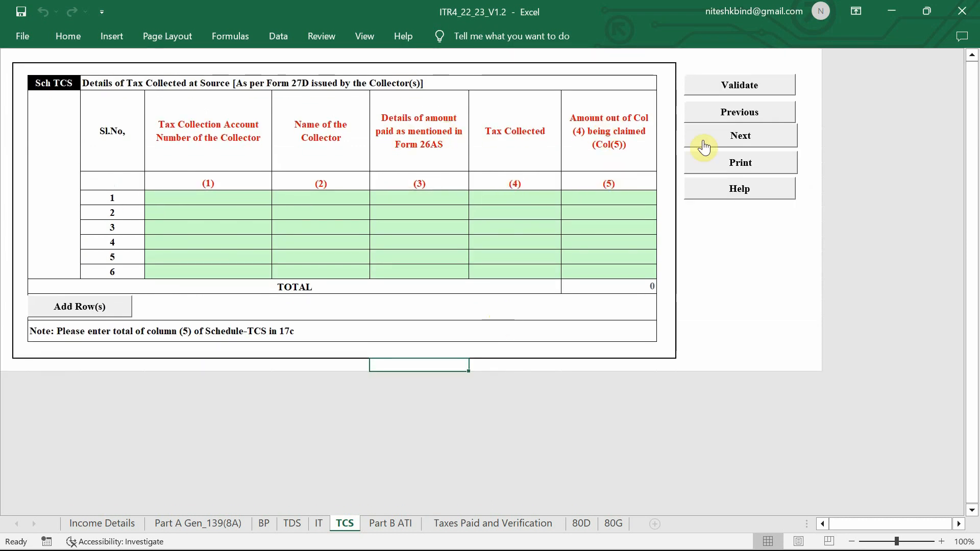
{"action": "left_click", "coordinate": [768, 84]}
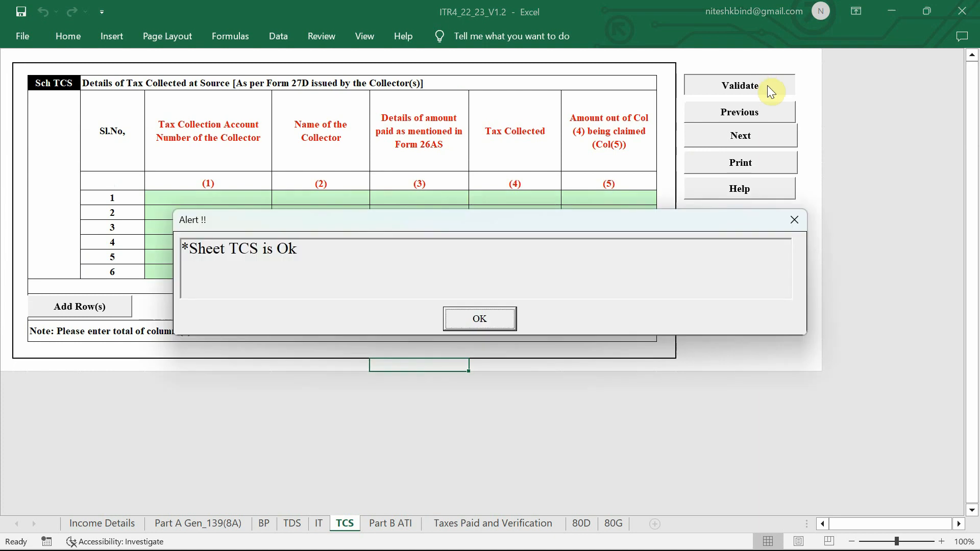
{"action": "left_click", "coordinate": [495, 328]}
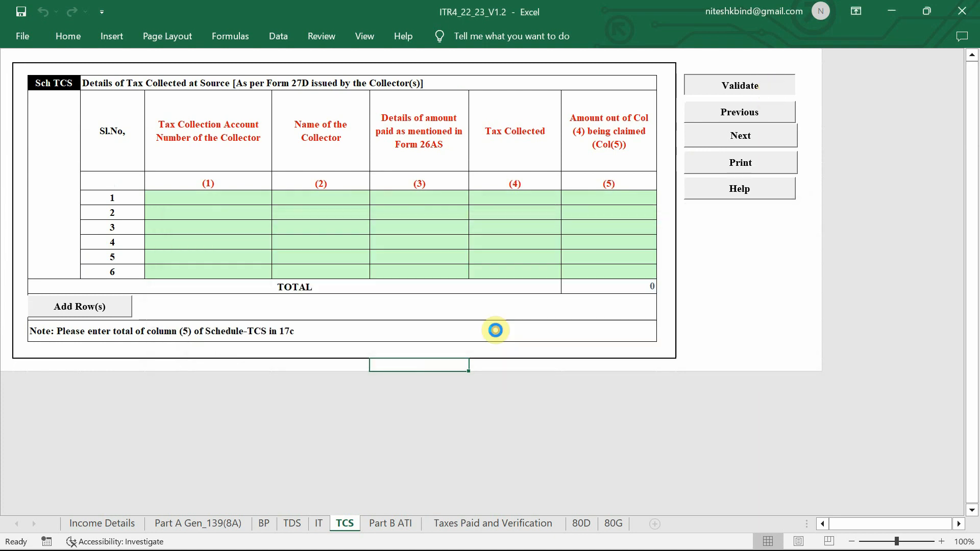
Enter 490870 as income from business or profession on the Part B ATI sheet
{"action": "left_click", "coordinate": [391, 523]}
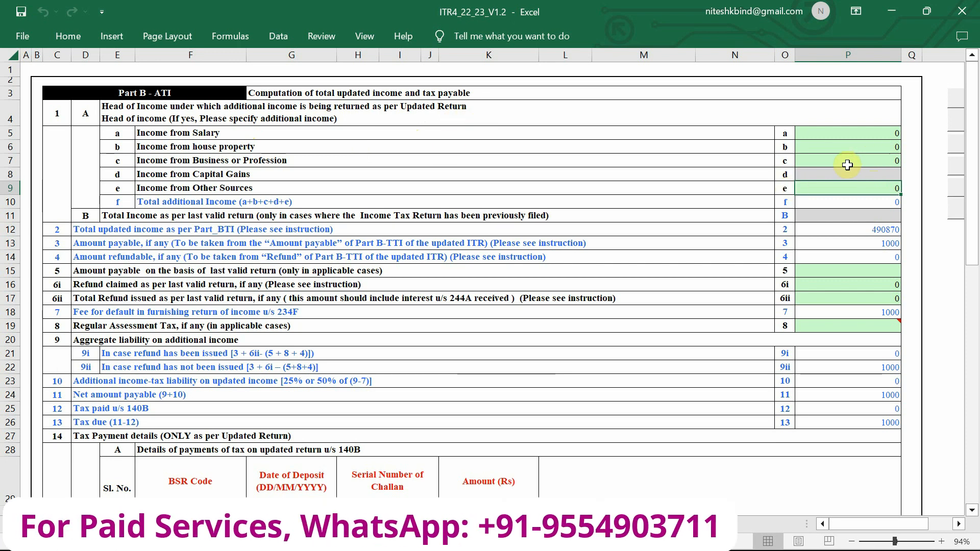
{"action": "left_click", "coordinate": [815, 160]}
{"action": "type", "text": "4"}
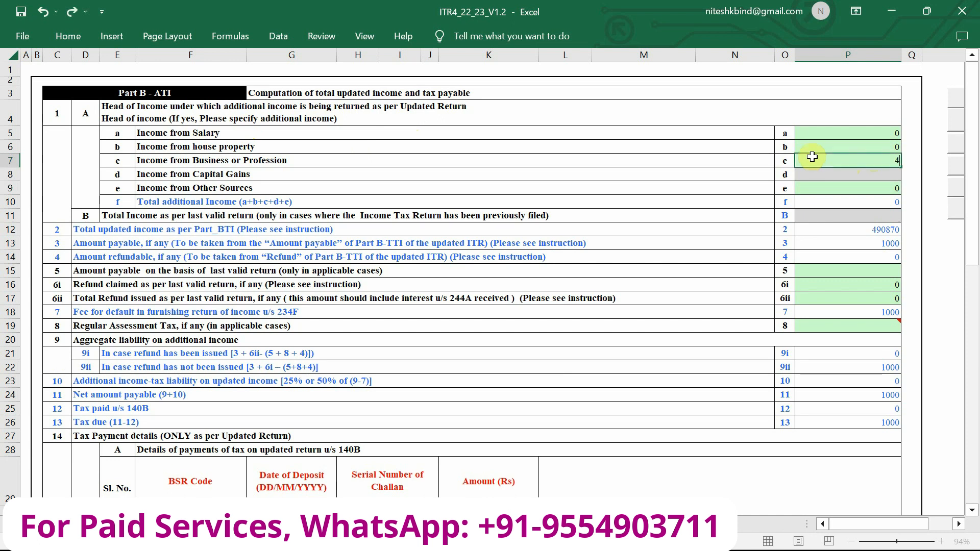
{"action": "key", "text": "Return"}
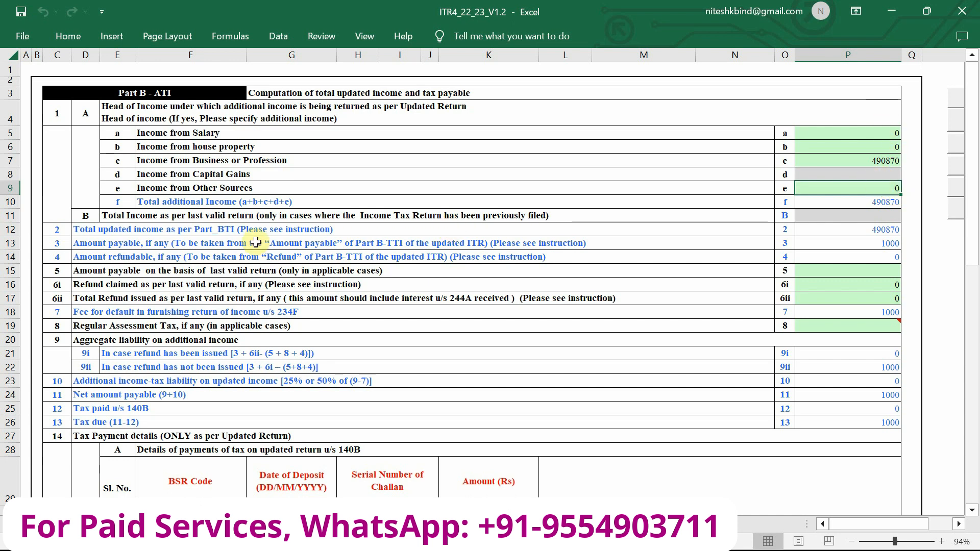
Enter 0 as the amount payable on the last valid return (P15) and regular assessment tax (P19)
{"action": "scroll", "coordinate": [255, 239], "scroll_direction": "down", "scroll_amount": 1}
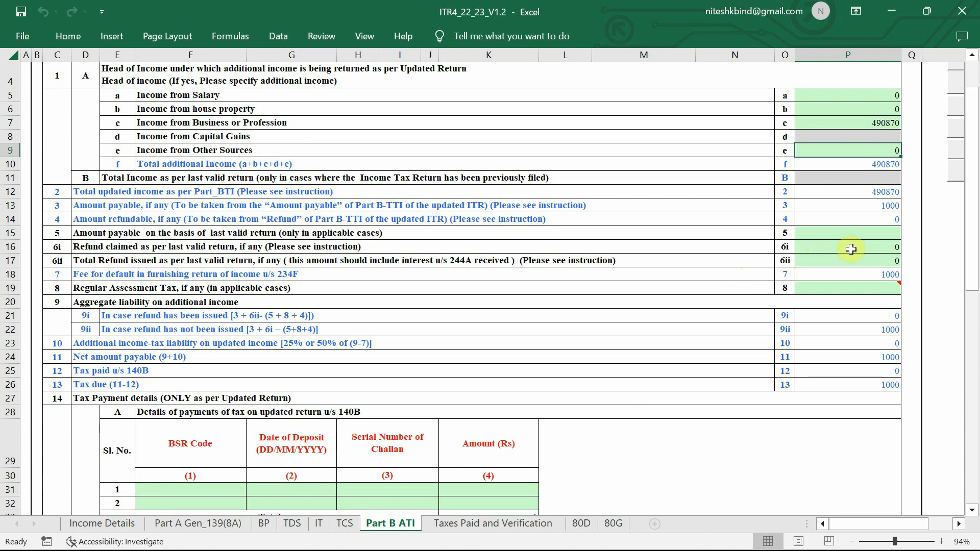
{"action": "left_click", "coordinate": [883, 235]}
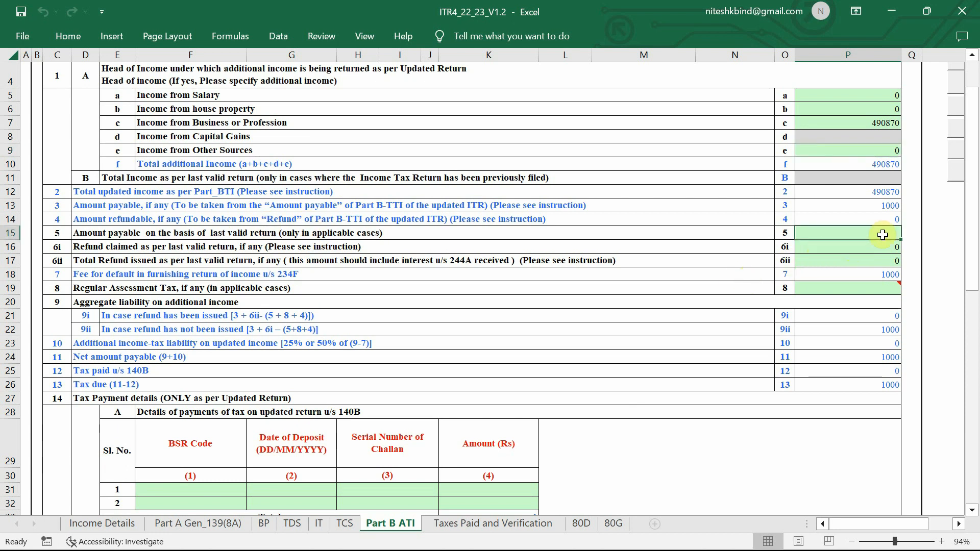
{"action": "type", "text": "0"}
{"action": "key", "text": "Return"}
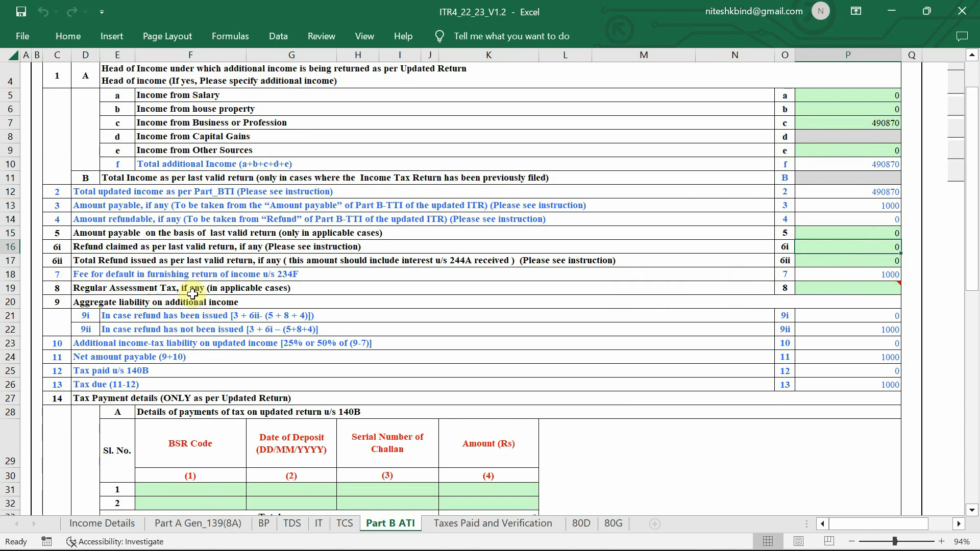
{"action": "left_click", "coordinate": [832, 289]}
{"action": "type", "text": "0"}
{"action": "key", "text": "Return"}
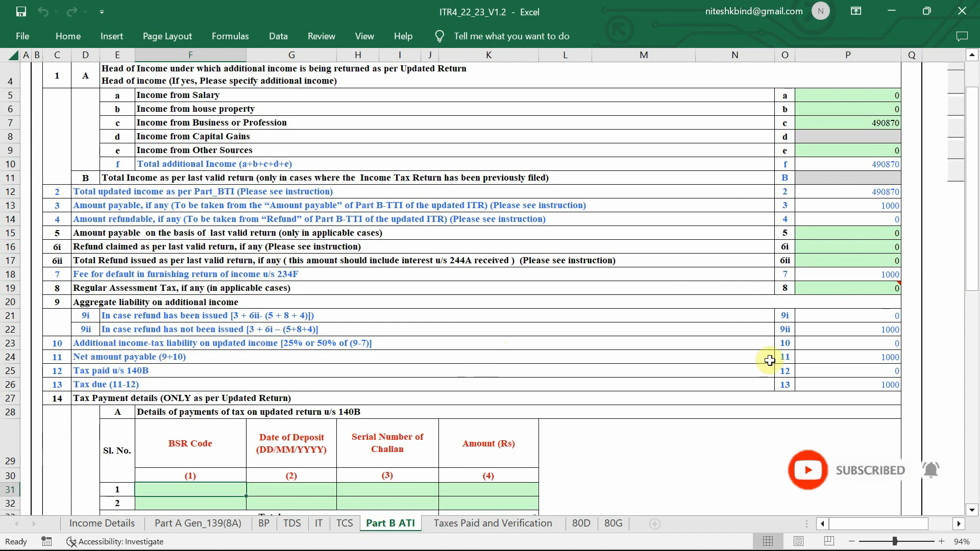
Move to the tax due amount of 1000 in row 26 of Part B ATI
{"action": "scroll", "coordinate": [436, 344], "scroll_direction": "down", "scroll_amount": 1}
{"action": "scroll", "coordinate": [436, 343], "scroll_direction": "down", "scroll_amount": 1}
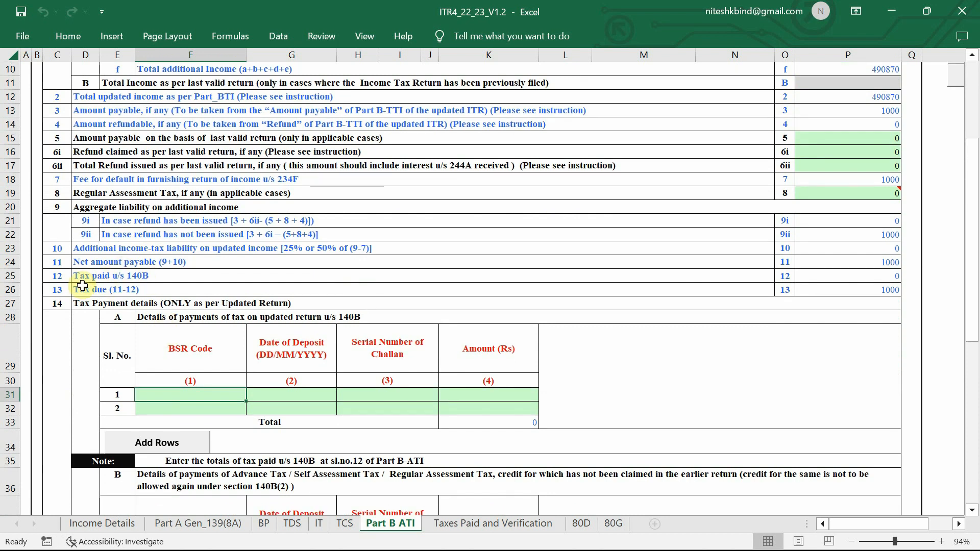
{"action": "left_click", "coordinate": [51, 291]}
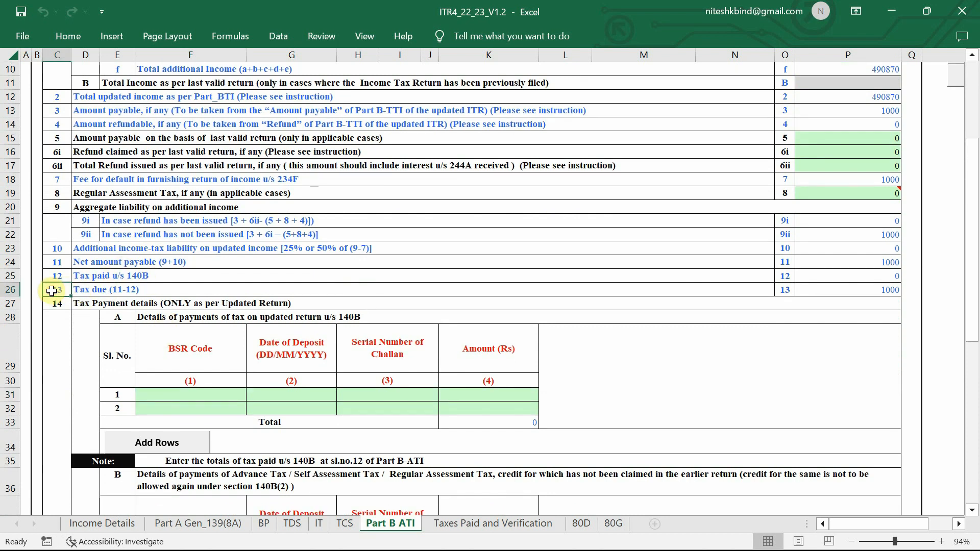
{"action": "key", "text": "Right"}
{"action": "key", "text": "Right"}
{"action": "key", "text": "Right"}
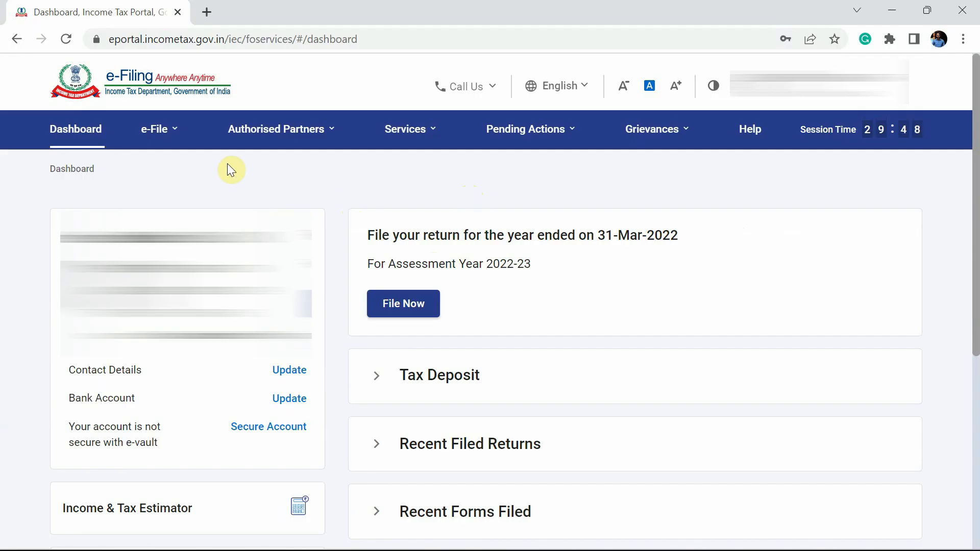
Go to e-File > e-Pay Tax, start a New Payment and review the listed payment categories
{"action": "left_click", "coordinate": [165, 131]}
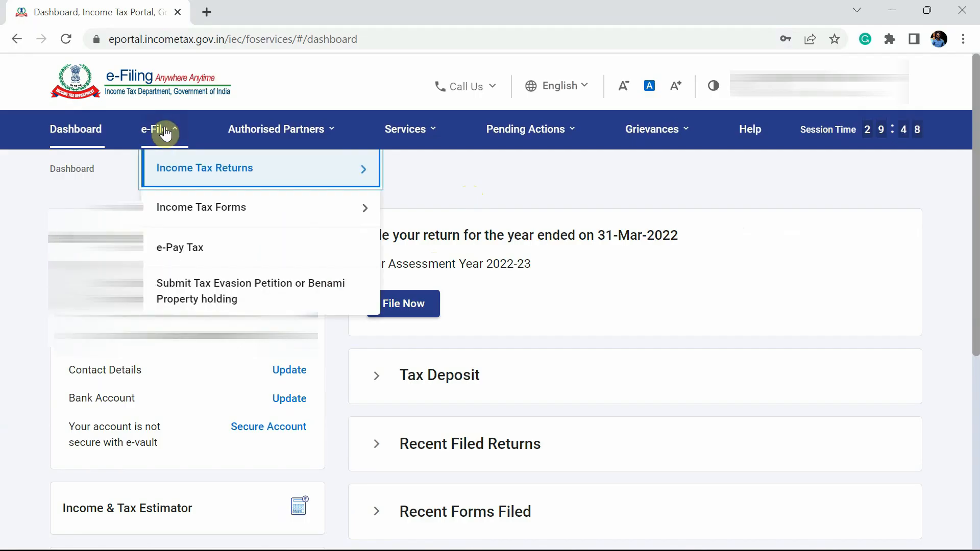
{"action": "left_click", "coordinate": [205, 251]}
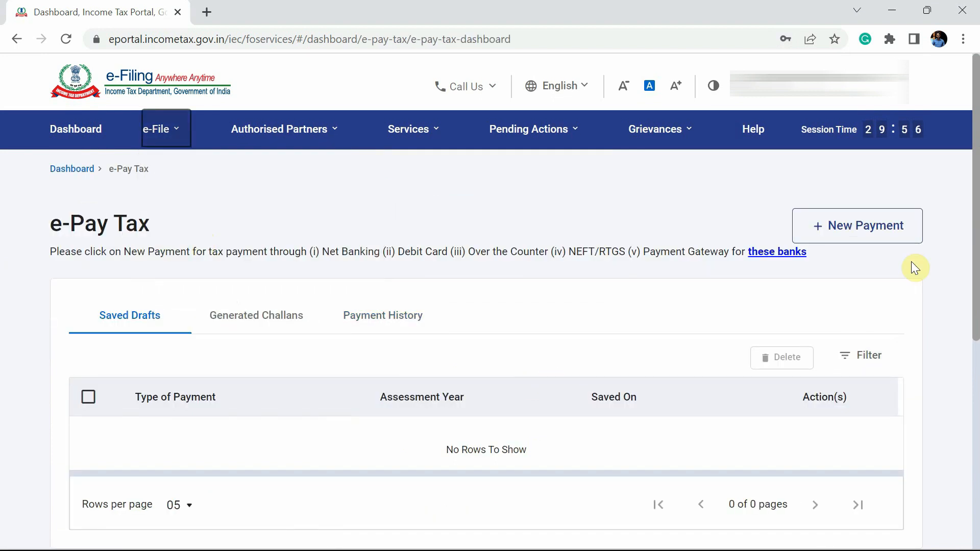
{"action": "left_click", "coordinate": [867, 235]}
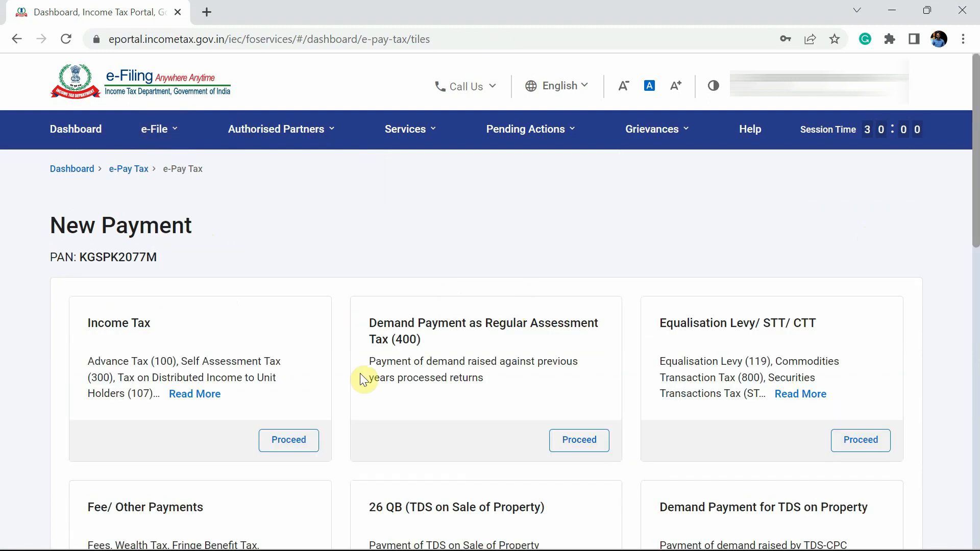
{"action": "scroll", "coordinate": [360, 375], "scroll_direction": "down", "scroll_amount": 3}
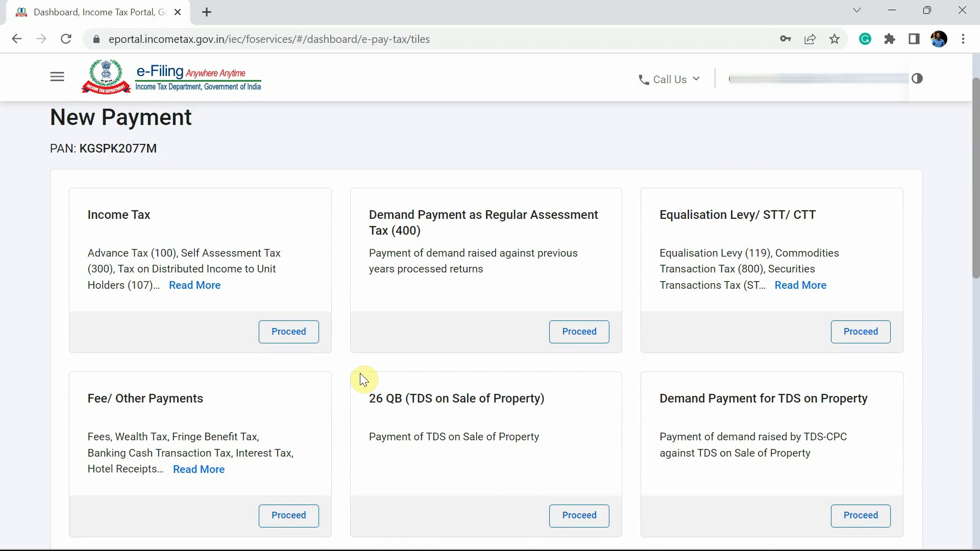
{"action": "scroll", "coordinate": [360, 373], "scroll_direction": "down", "scroll_amount": 1}
{"action": "scroll", "coordinate": [360, 373], "scroll_direction": "up", "scroll_amount": 1}
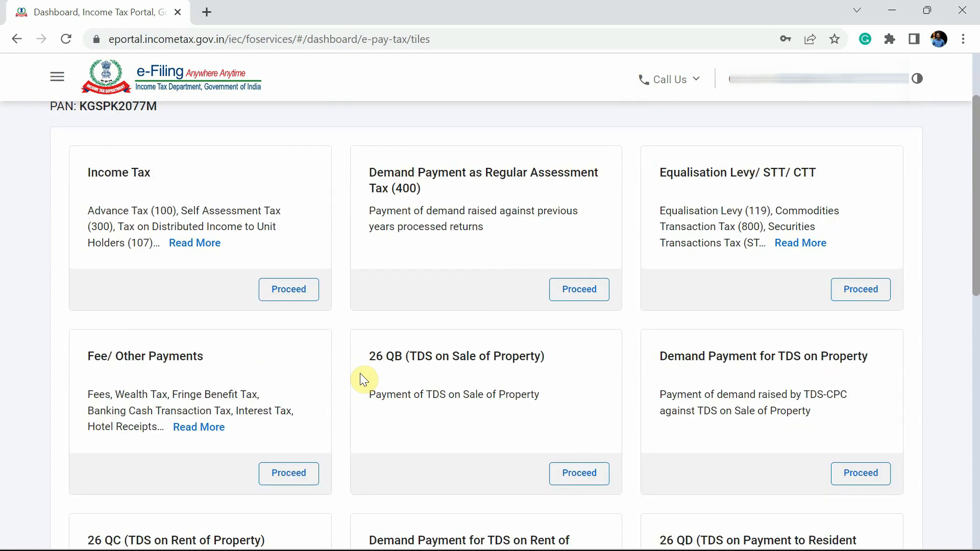
{"action": "mouse_move", "coordinate": [225, 245]}
{"action": "scroll", "coordinate": [467, 454], "scroll_direction": "down", "scroll_amount": 7}
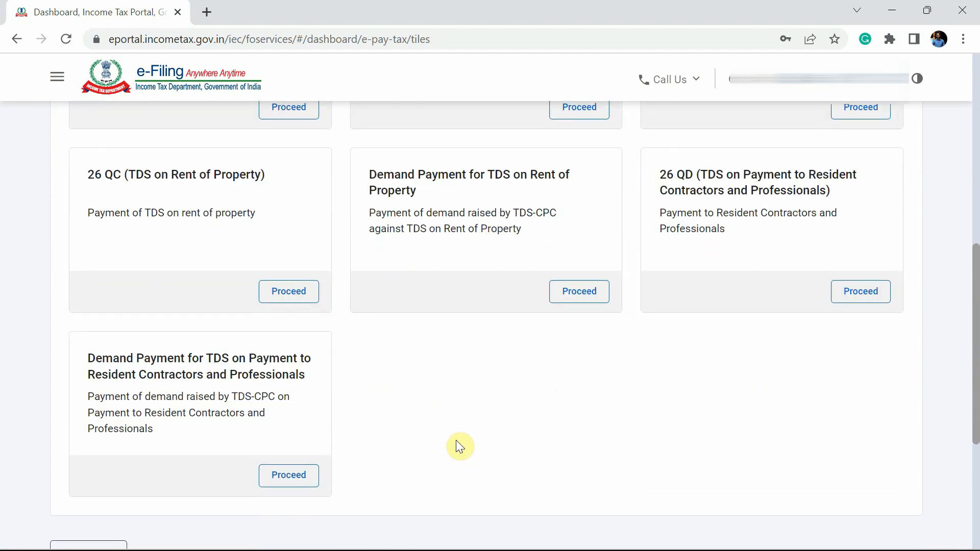
{"action": "scroll", "coordinate": [463, 454], "scroll_direction": "up", "scroll_amount": 9}
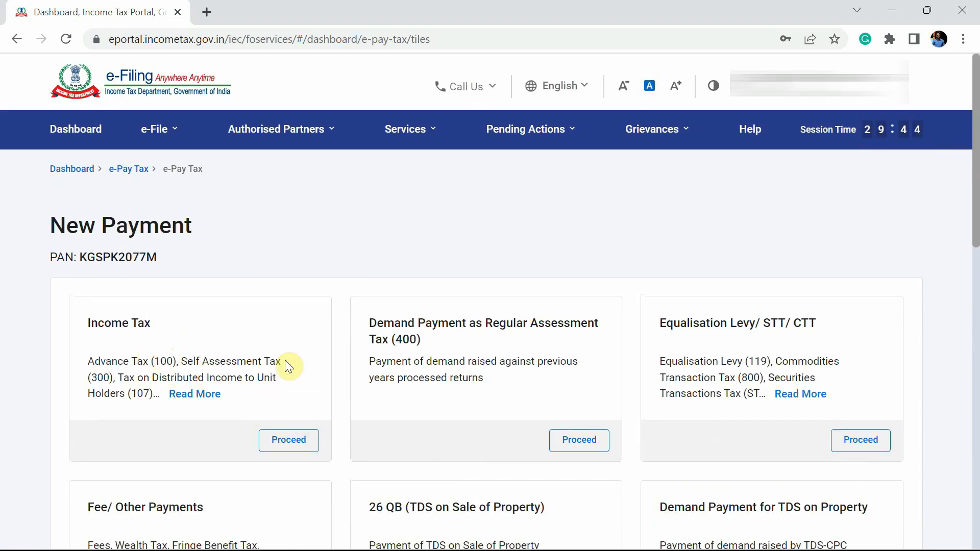
Proceed with Income Tax for assessment year 2022-23 as Self-Assessment Tax (300), then continue
{"action": "left_click", "coordinate": [294, 442]}
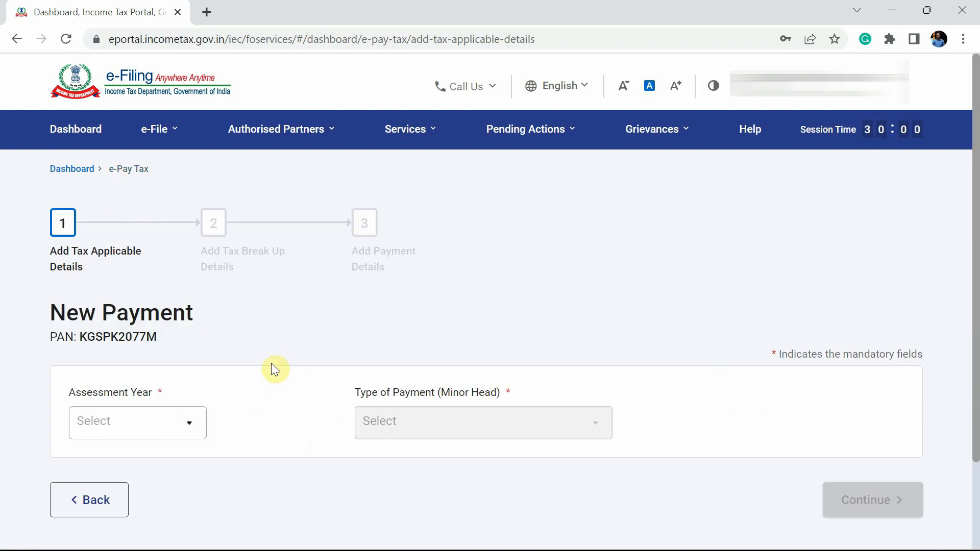
{"action": "scroll", "coordinate": [271, 364], "scroll_direction": "down", "scroll_amount": 3}
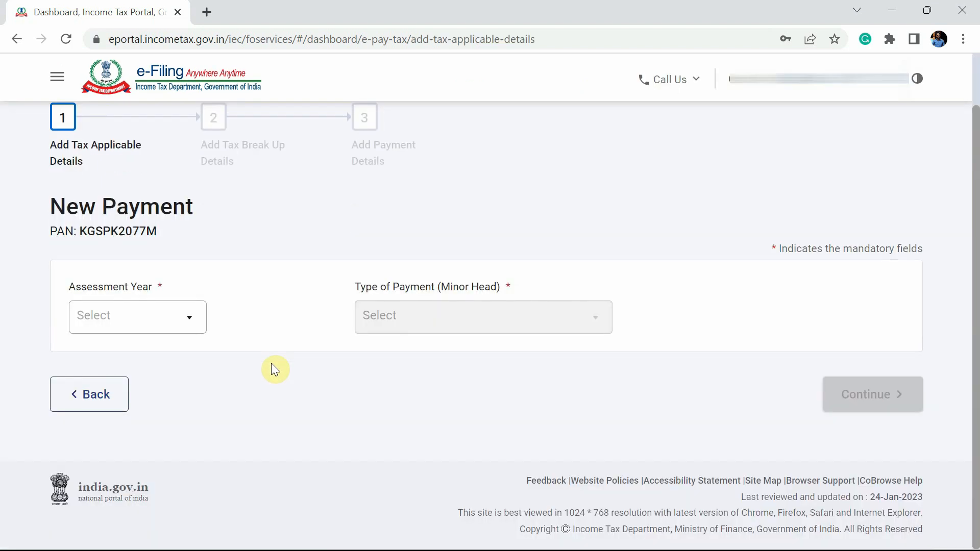
{"action": "left_click", "coordinate": [187, 322]}
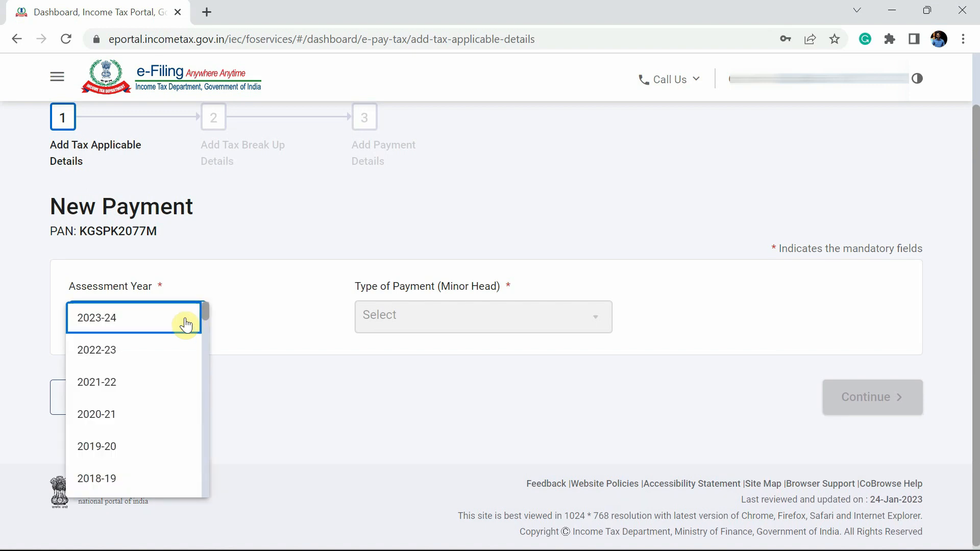
{"action": "left_click", "coordinate": [127, 358]}
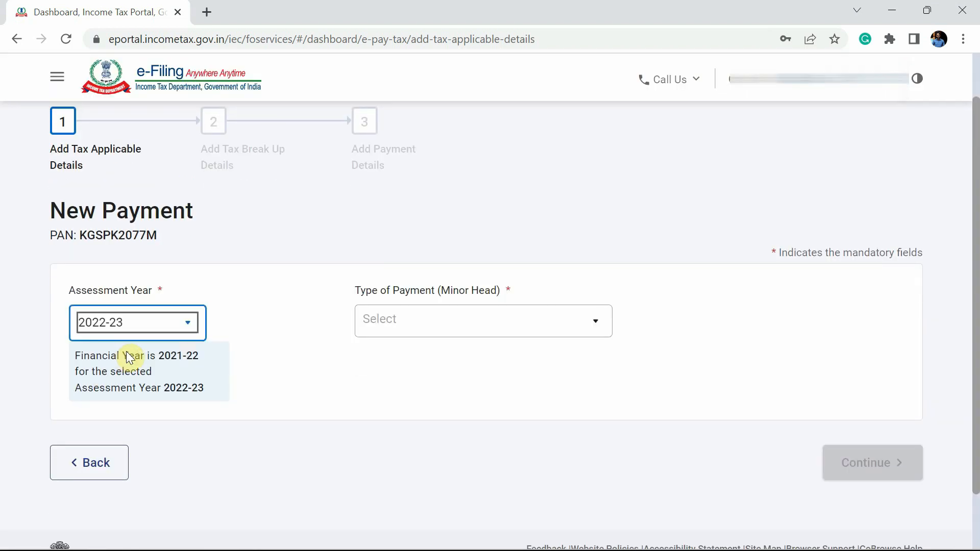
{"action": "left_click", "coordinate": [468, 325]}
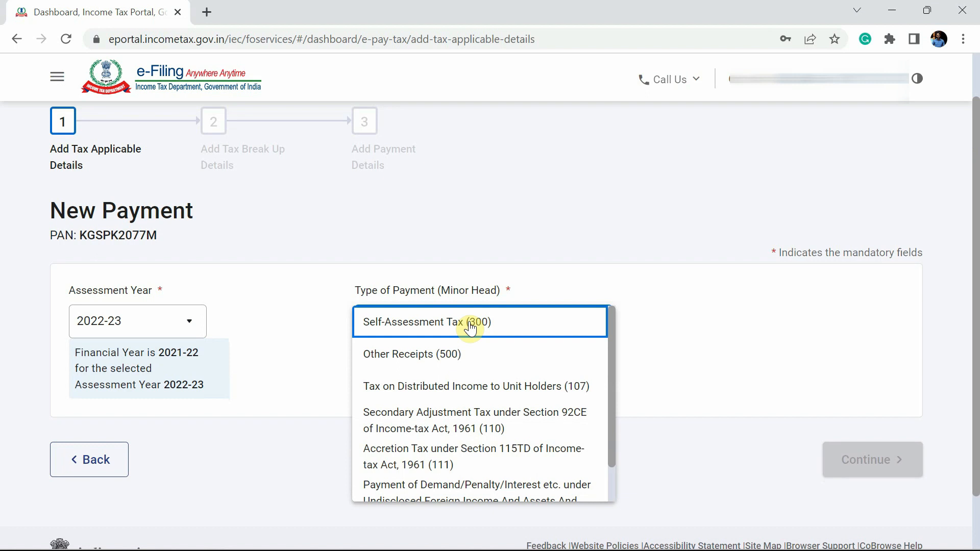
{"action": "left_click", "coordinate": [506, 327]}
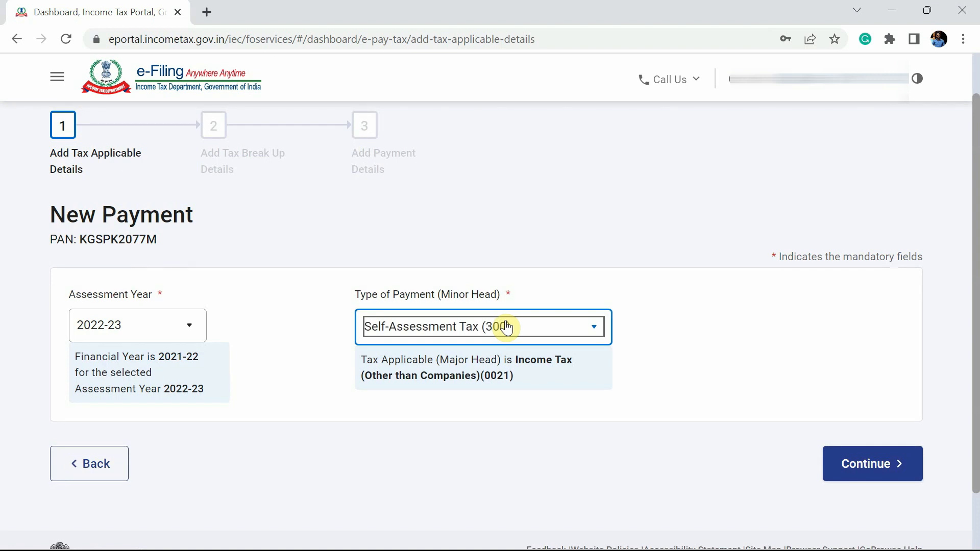
{"action": "left_click", "coordinate": [885, 465]}
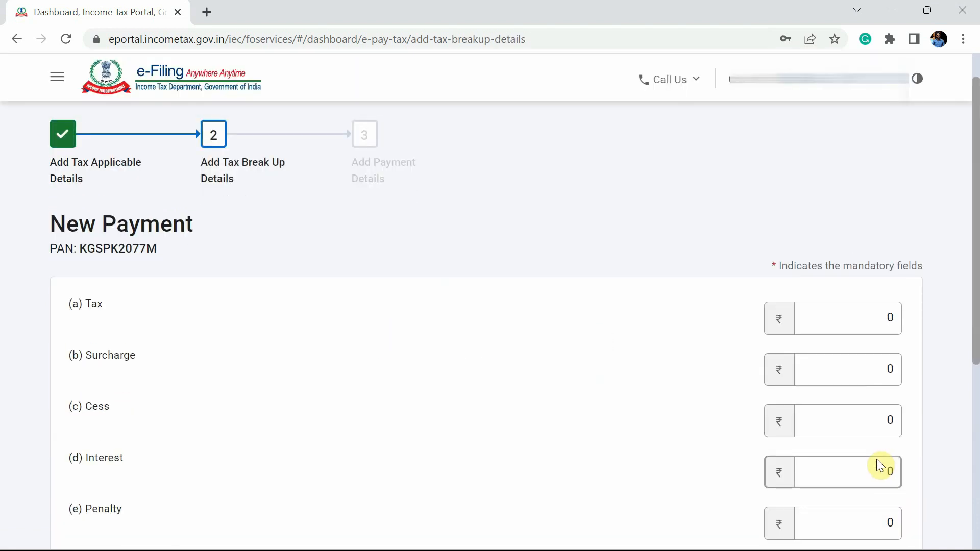
Enter 1000 under (f) Others for a ₹1,000 total and continue to the payment mode step
{"action": "scroll", "coordinate": [877, 458], "scroll_direction": "down", "scroll_amount": 2}
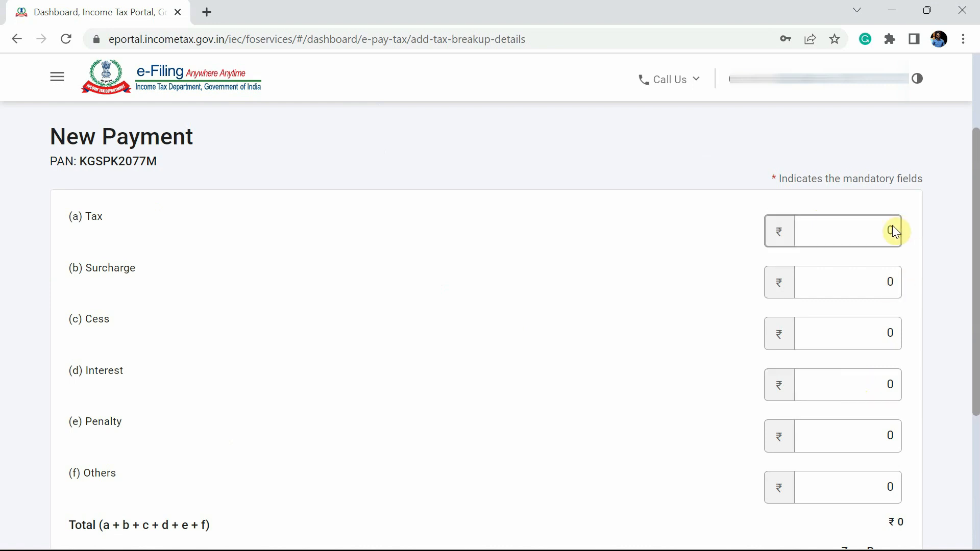
{"action": "scroll", "coordinate": [881, 332], "scroll_direction": "down", "scroll_amount": 3}
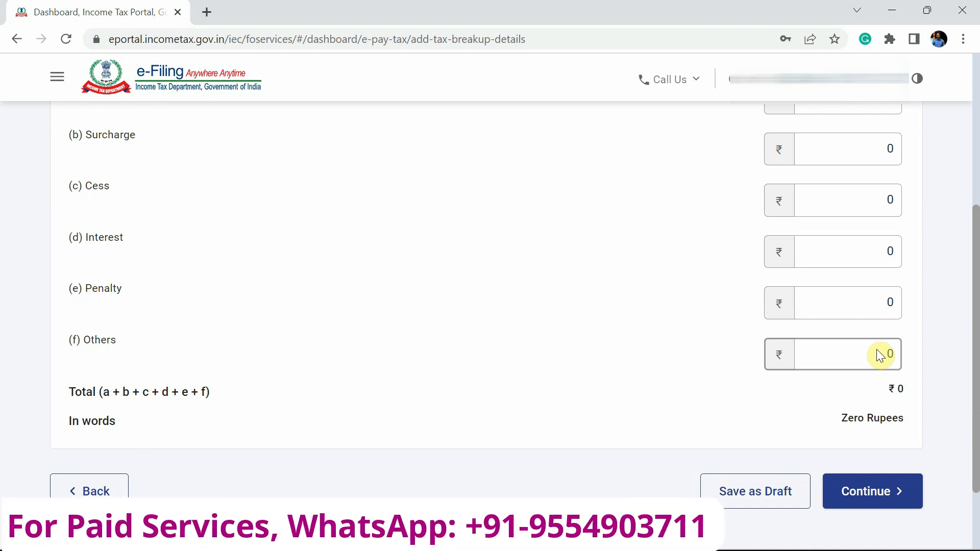
{"action": "left_click", "coordinate": [875, 349]}
{"action": "type", "text": "1000"}
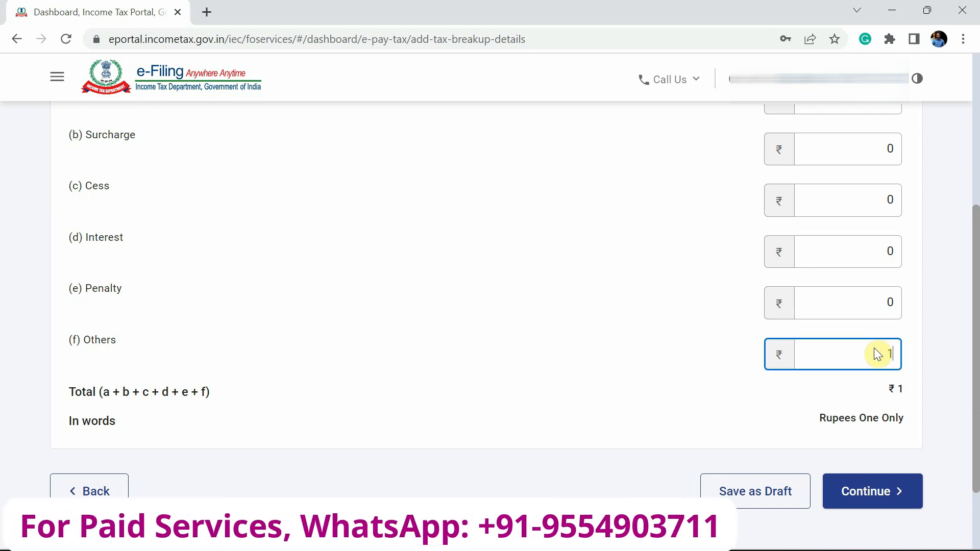
{"action": "key", "text": "Tab"}
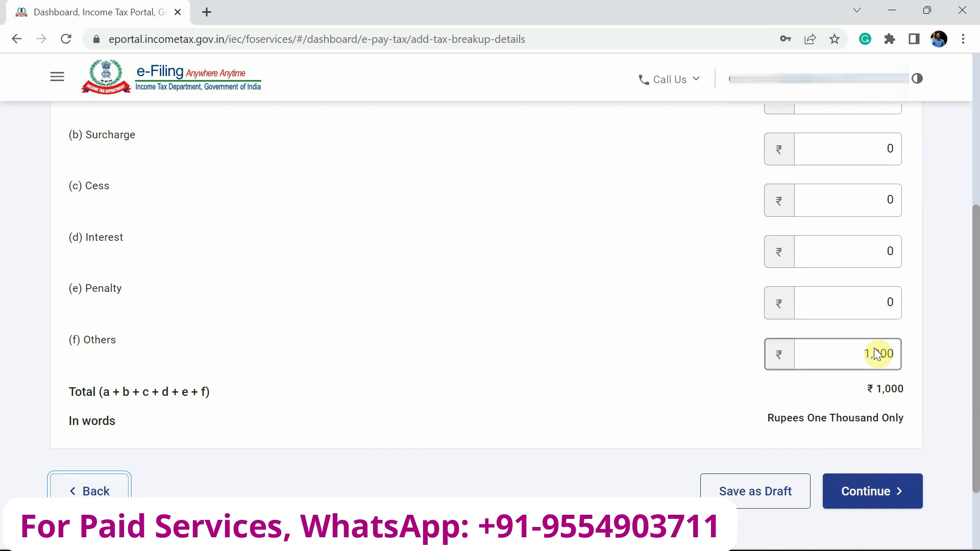
{"action": "left_click", "coordinate": [897, 492]}
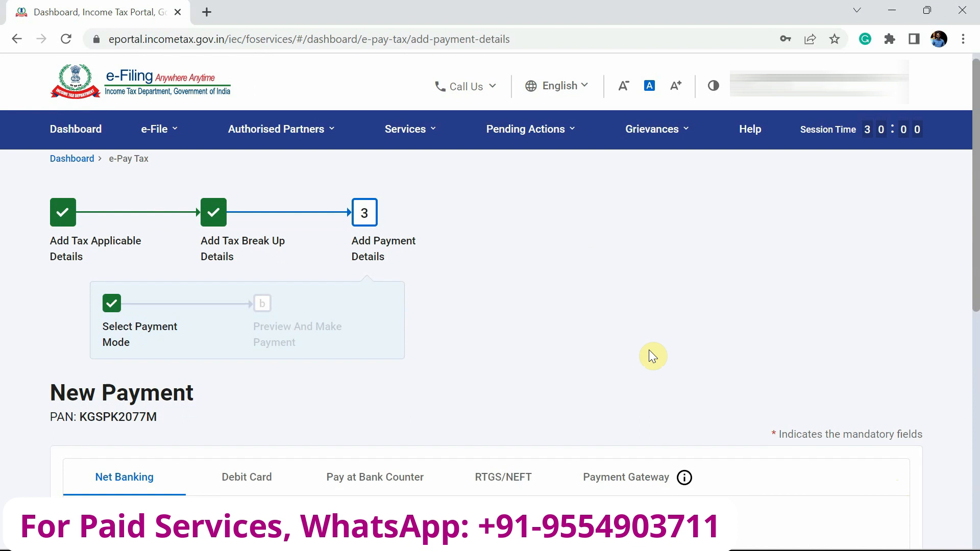
Compare the Debit Card, Pay at Bank Counter, RTGS/NEFT and Payment Gateway payment modes
{"action": "scroll", "coordinate": [648, 356], "scroll_direction": "down", "scroll_amount": 5}
{"action": "scroll", "coordinate": [650, 358], "scroll_direction": "down", "scroll_amount": 1}
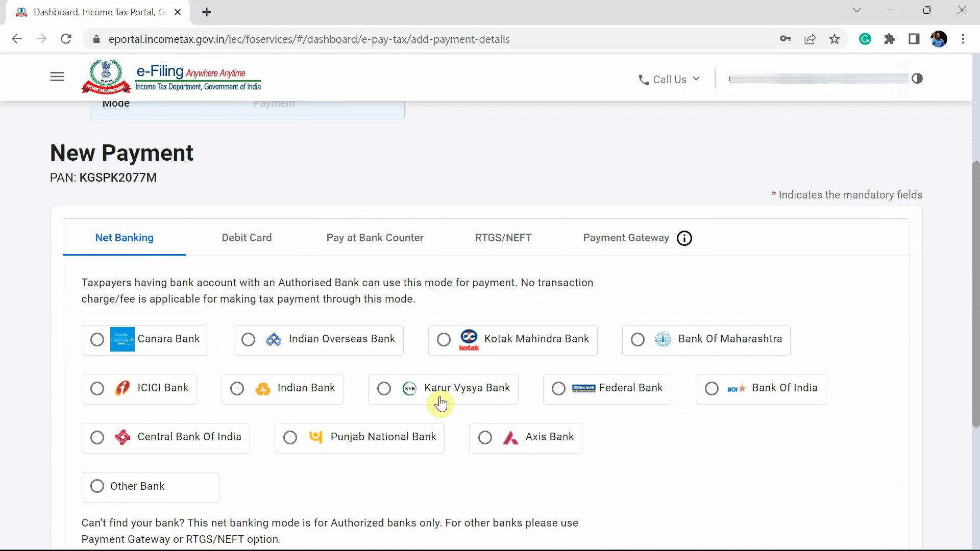
{"action": "left_click", "coordinate": [257, 247]}
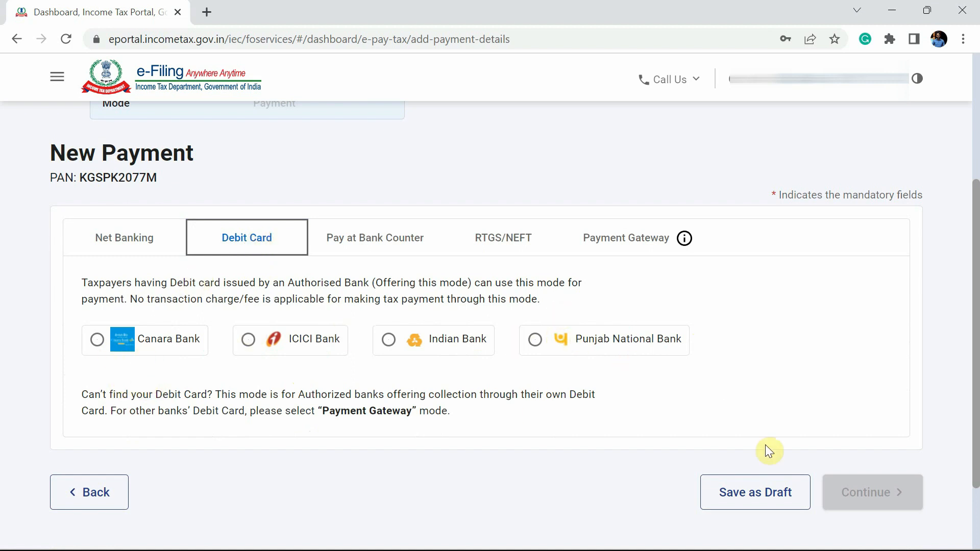
{"action": "left_click", "coordinate": [395, 241]}
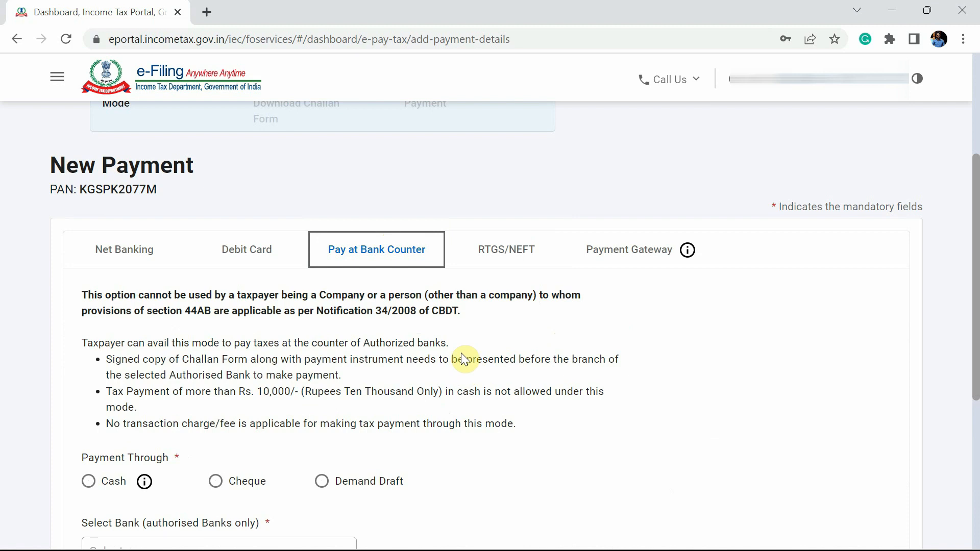
{"action": "left_click", "coordinate": [505, 257]}
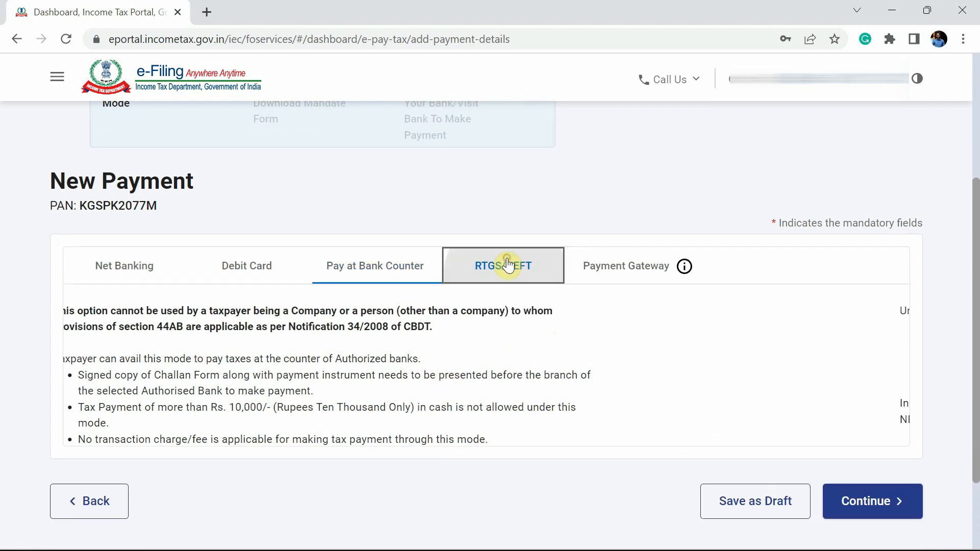
{"action": "left_click", "coordinate": [629, 275]}
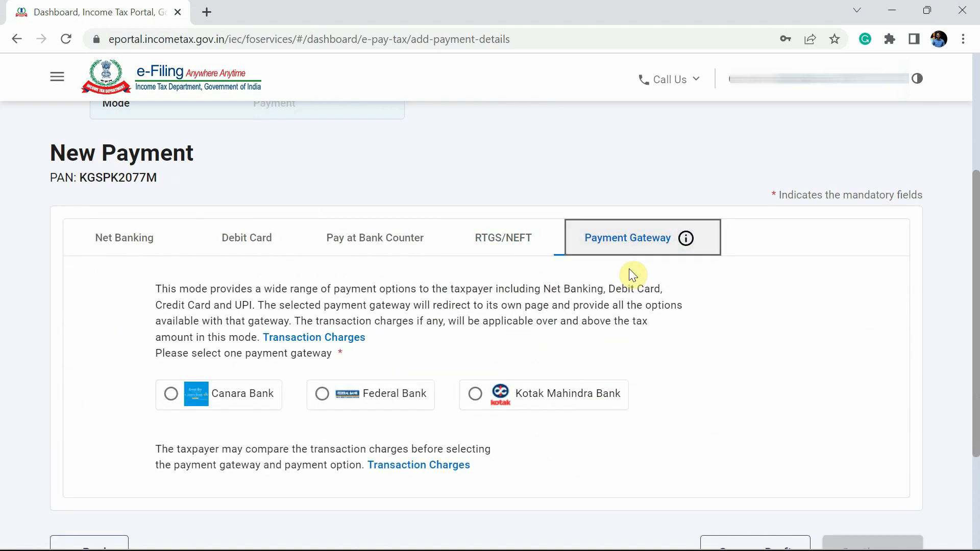
Select Federal Bank among the payment gateway banks and continue to the payment preview
{"action": "left_click", "coordinate": [137, 246]}
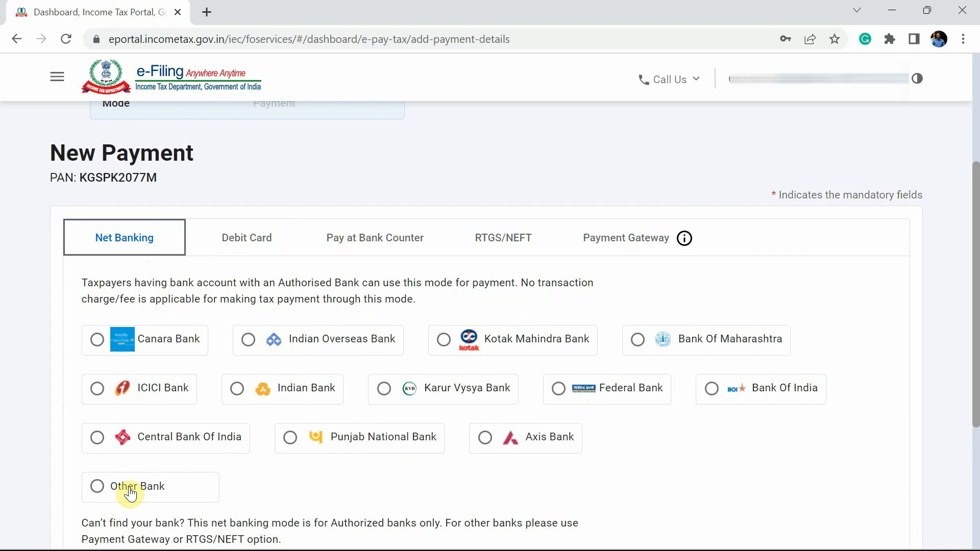
{"action": "left_click", "coordinate": [632, 243]}
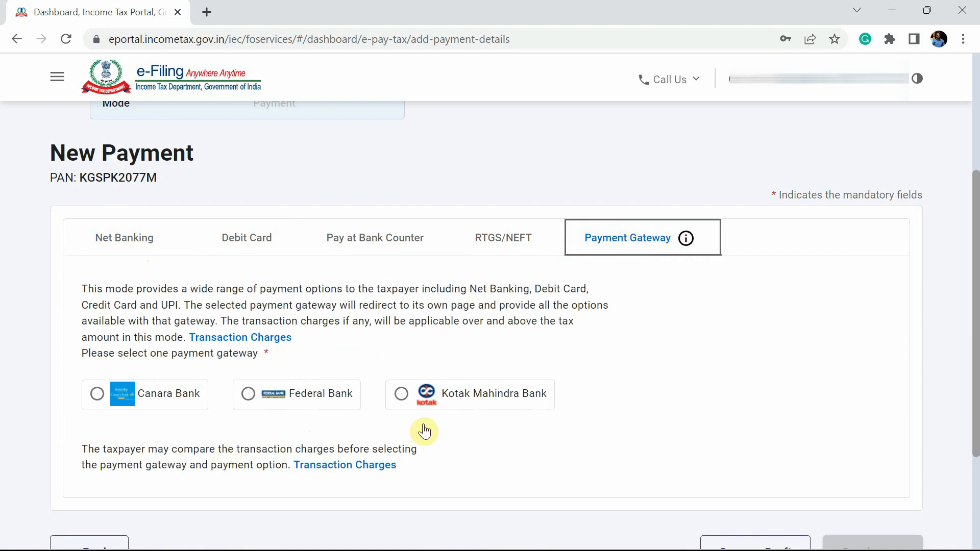
{"action": "scroll", "coordinate": [657, 413], "scroll_direction": "down", "scroll_amount": 3}
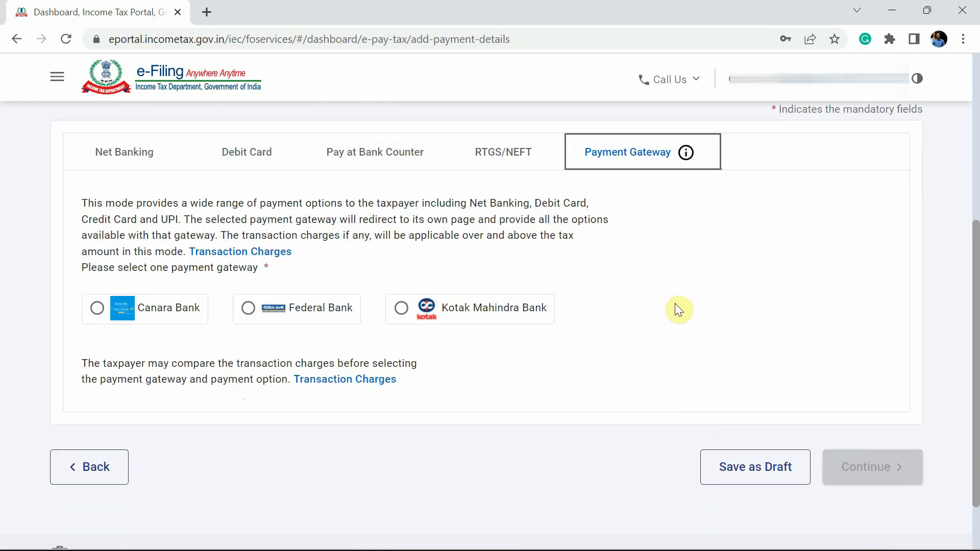
{"action": "scroll", "coordinate": [676, 306], "scroll_direction": "up", "scroll_amount": 1}
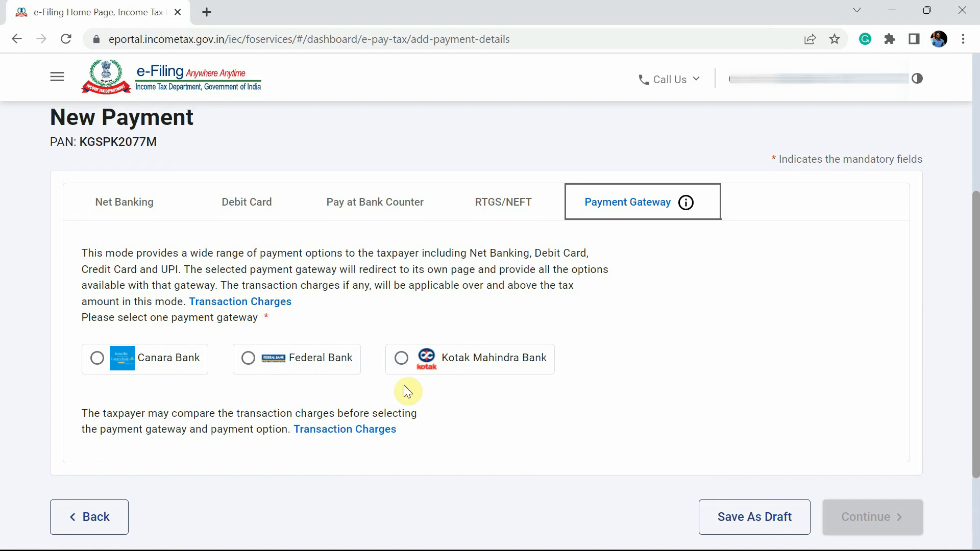
{"action": "left_click", "coordinate": [249, 359]}
{"action": "scroll", "coordinate": [585, 448], "scroll_direction": "down", "scroll_amount": 1}
{"action": "left_click", "coordinate": [876, 486]}
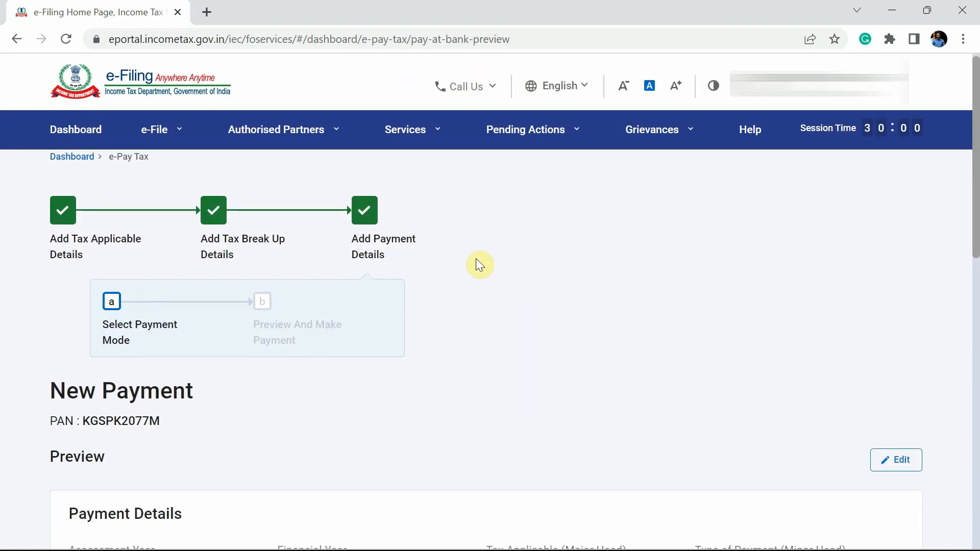
Review the ₹1,000 challan preview, pay now, accept the terms and submit it to Federal Bank
{"action": "scroll", "coordinate": [476, 258], "scroll_direction": "down", "scroll_amount": 3}
{"action": "scroll", "coordinate": [477, 262], "scroll_direction": "down", "scroll_amount": 2}
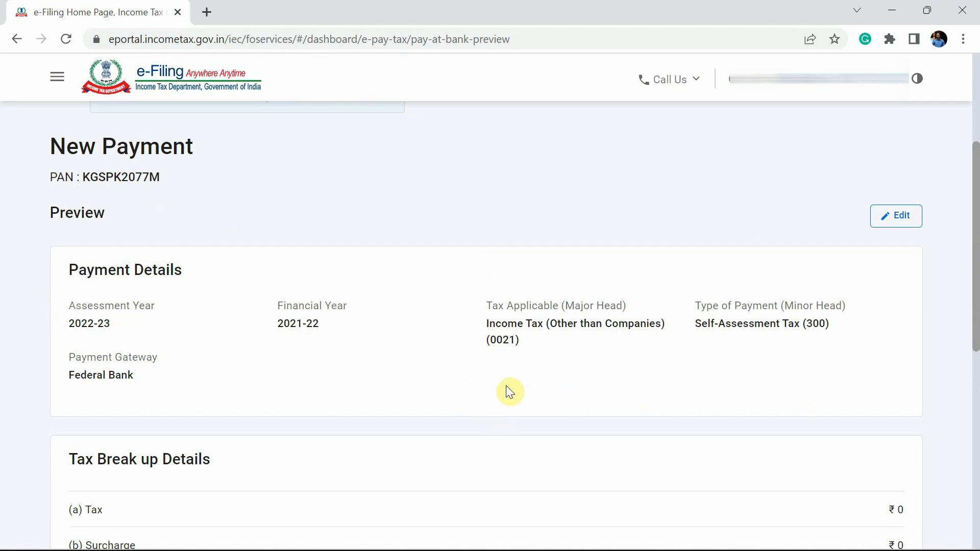
{"action": "scroll", "coordinate": [820, 374], "scroll_direction": "down", "scroll_amount": 8}
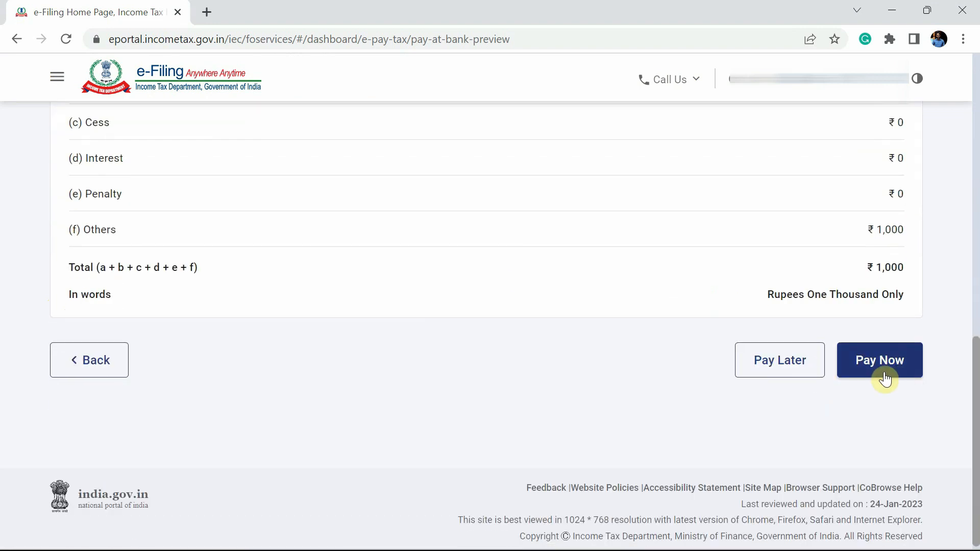
{"action": "left_click", "coordinate": [902, 374]}
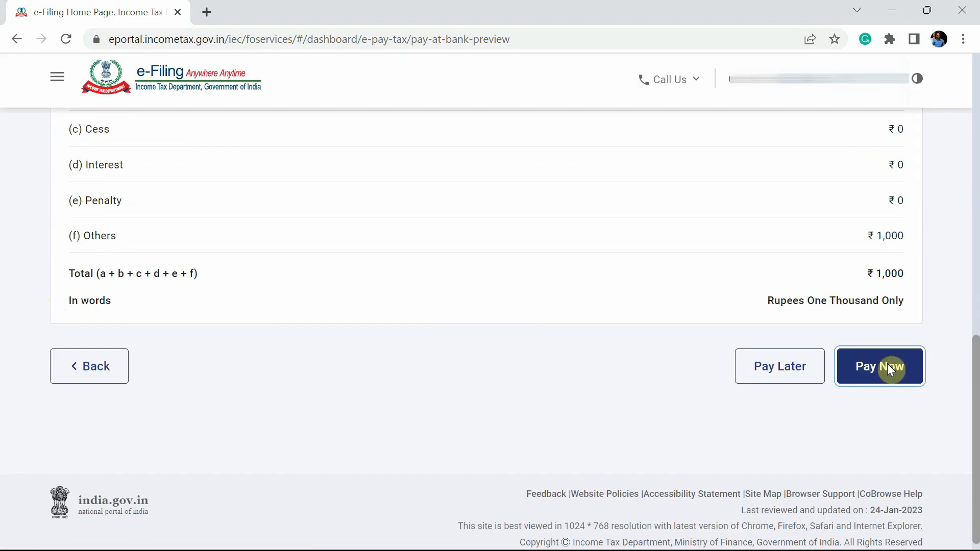
{"action": "scroll", "coordinate": [452, 319], "scroll_direction": "down", "scroll_amount": 15}
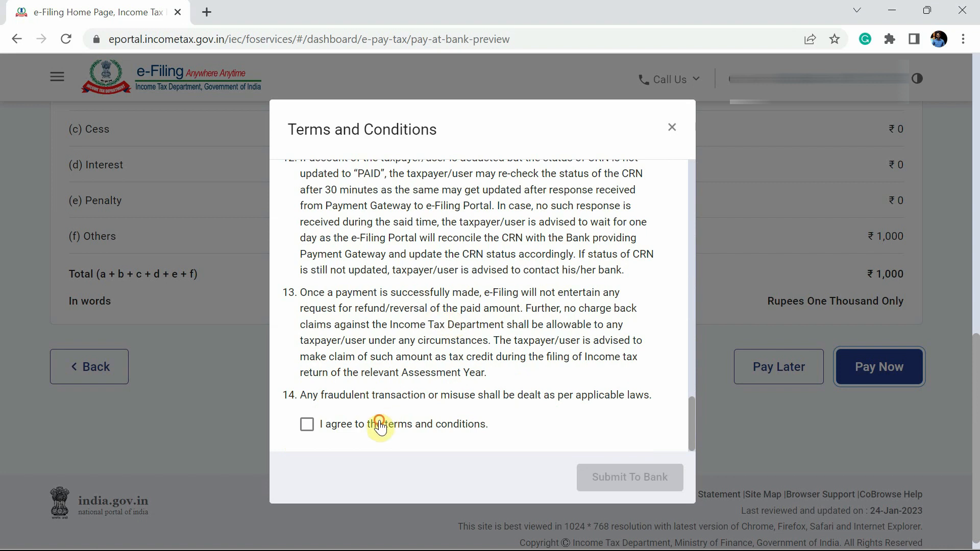
{"action": "left_click", "coordinate": [380, 425]}
{"action": "left_click", "coordinate": [634, 473]}
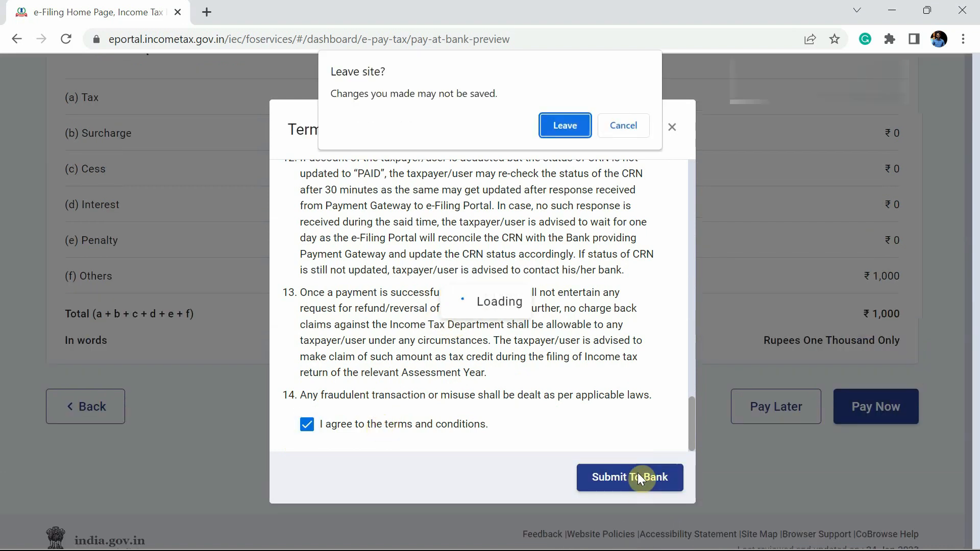
{"action": "left_click", "coordinate": [572, 131]}
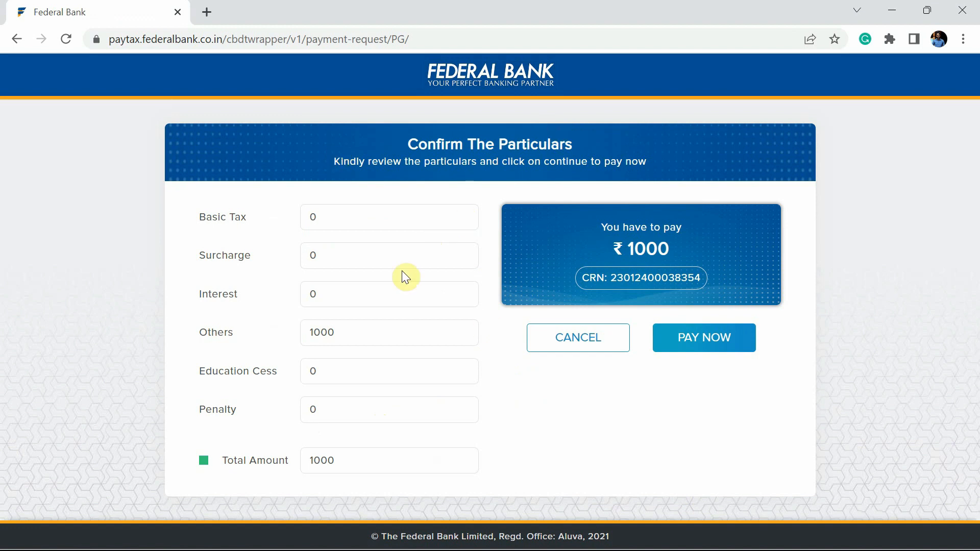
Confirm the ₹1000 particulars on Federal Bank's page with PAY NOW
{"action": "left_click", "coordinate": [709, 346]}
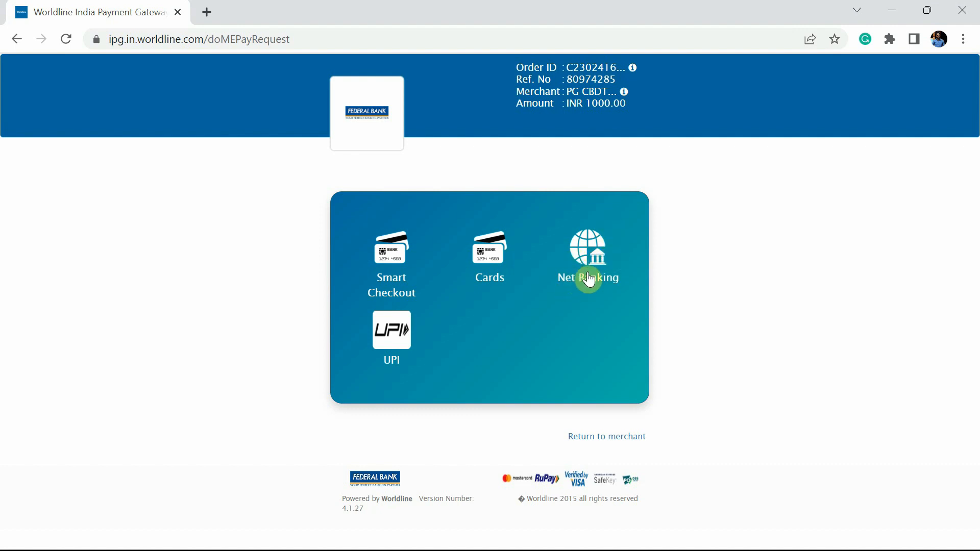
Choose UPI, enter and verify the payer's UPI address, then send the ₹1000 payment request
{"action": "left_click", "coordinate": [391, 335]}
{"action": "scroll", "coordinate": [487, 390], "scroll_direction": "down", "scroll_amount": 2}
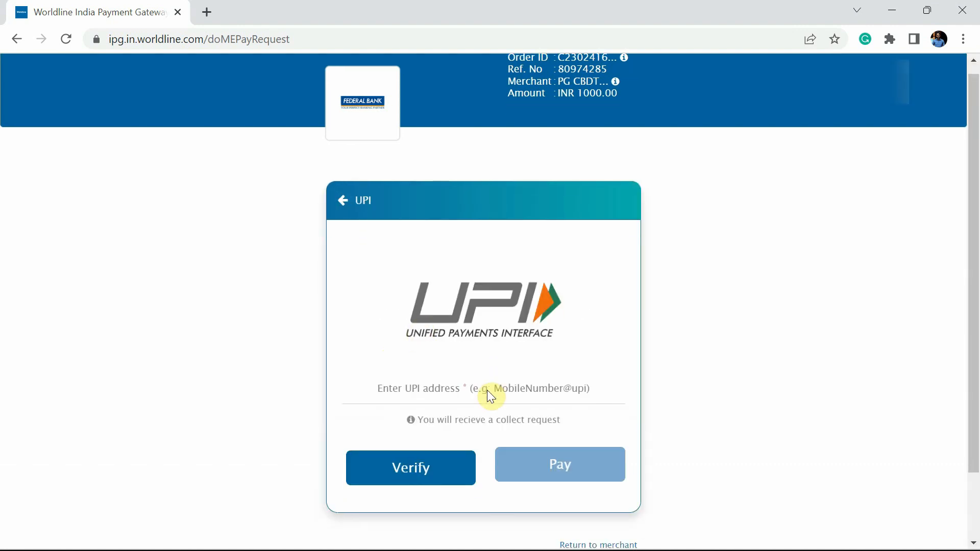
{"action": "left_click", "coordinate": [448, 319]}
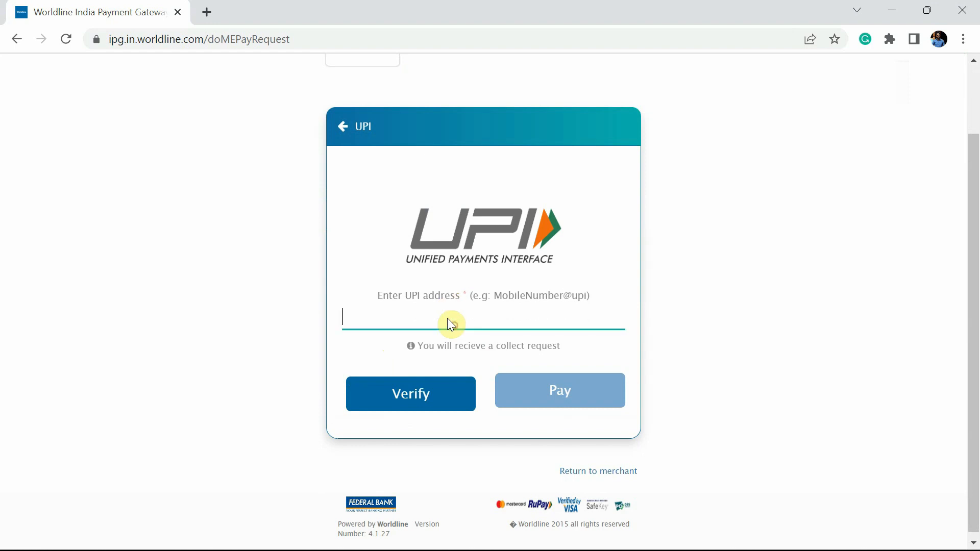
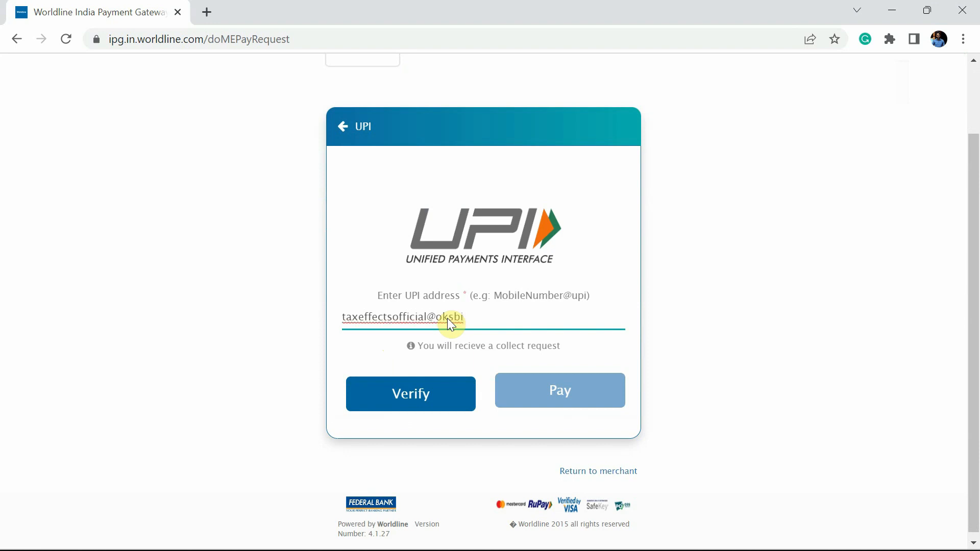
{"action": "left_click", "coordinate": [397, 404]}
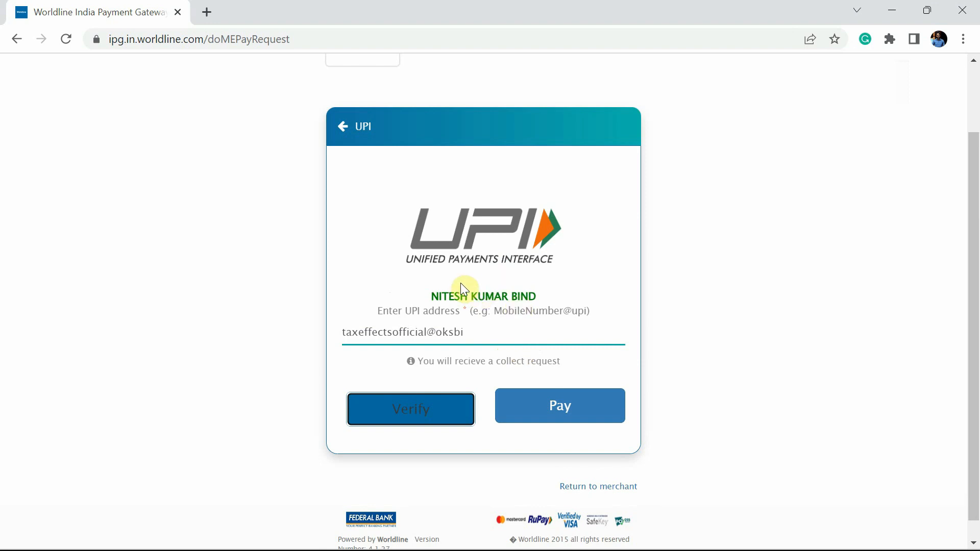
{"action": "left_click_drag", "start_coordinate": [430, 289], "coordinate": [560, 306]}
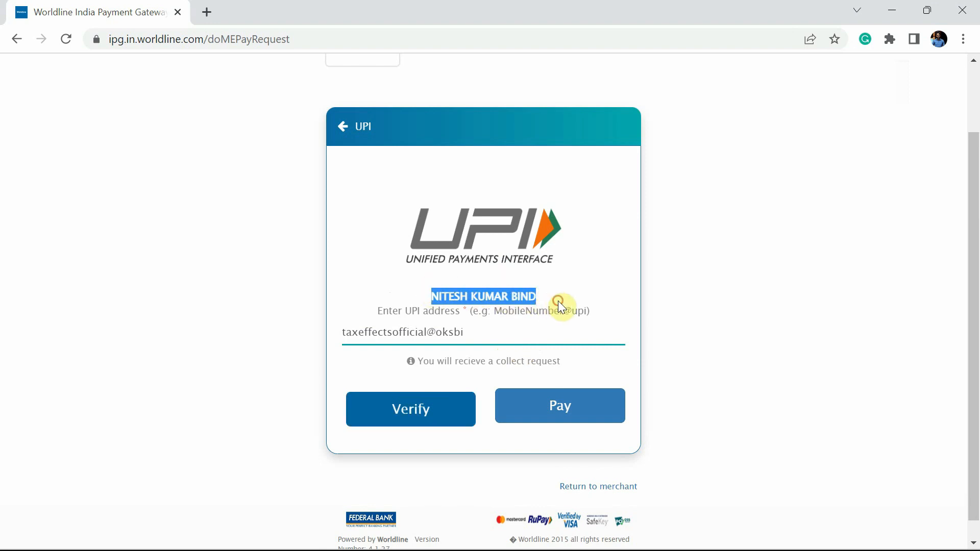
{"action": "left_click", "coordinate": [567, 300]}
{"action": "left_click", "coordinate": [586, 407]}
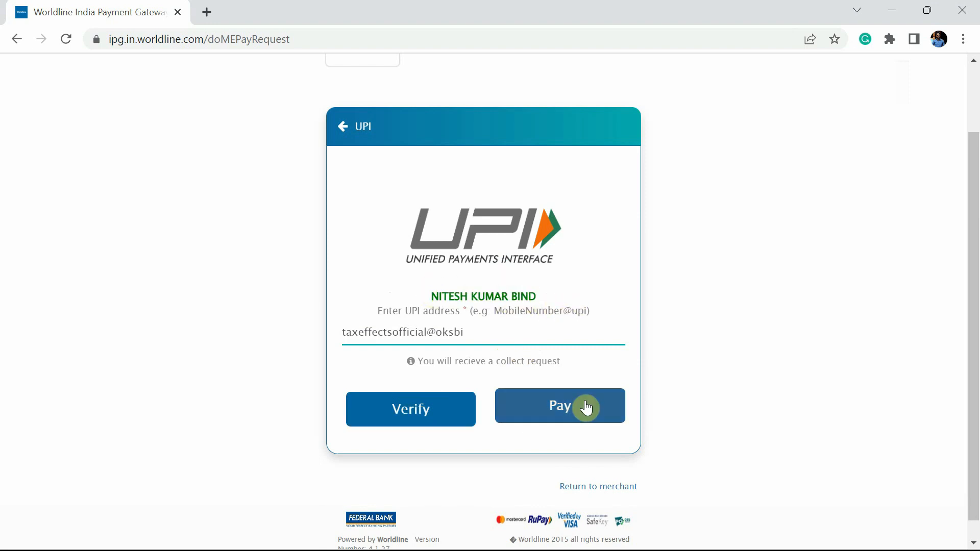
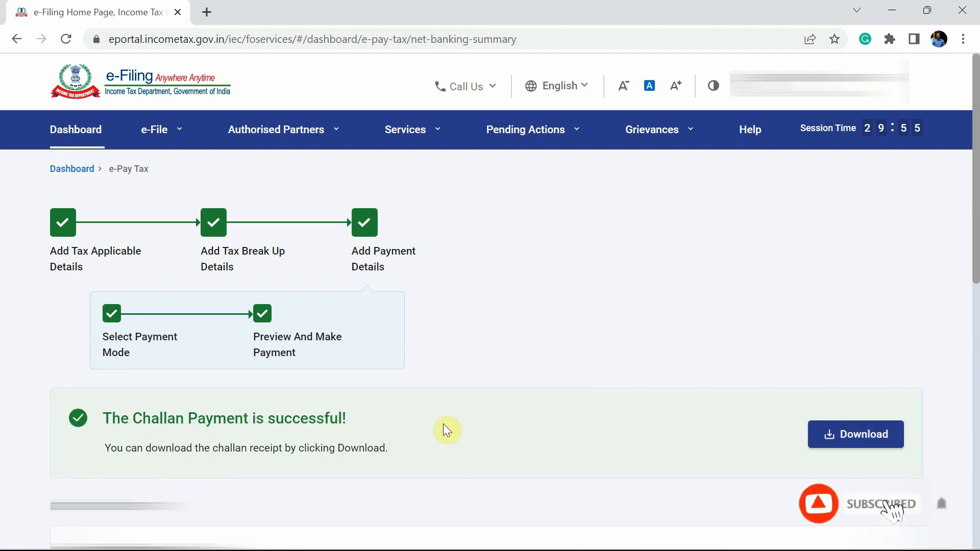
Download the ₹1,000 challan payment receipt and open the downloaded PDF
{"action": "left_click", "coordinate": [871, 438]}
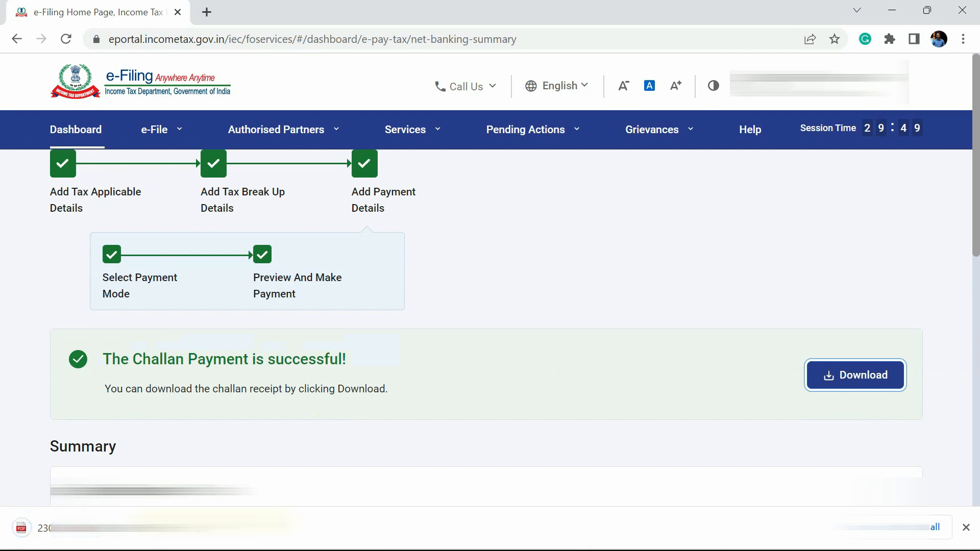
{"action": "left_click", "coordinate": [21, 528]}
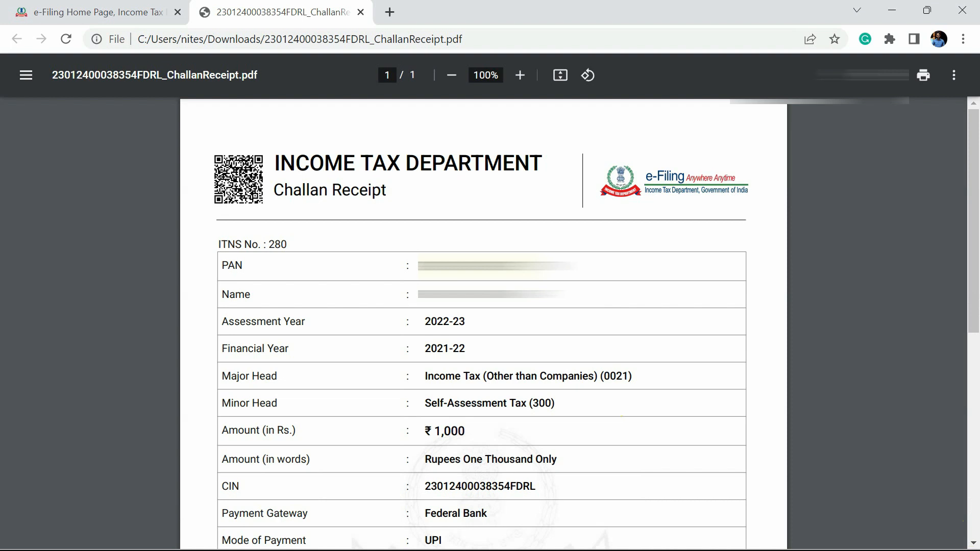
Scroll the challan receipt down to its BSR code row, then switch back to the ITR-4 workbook
{"action": "scroll", "coordinate": [460, 260], "scroll_direction": "down", "scroll_amount": 6}
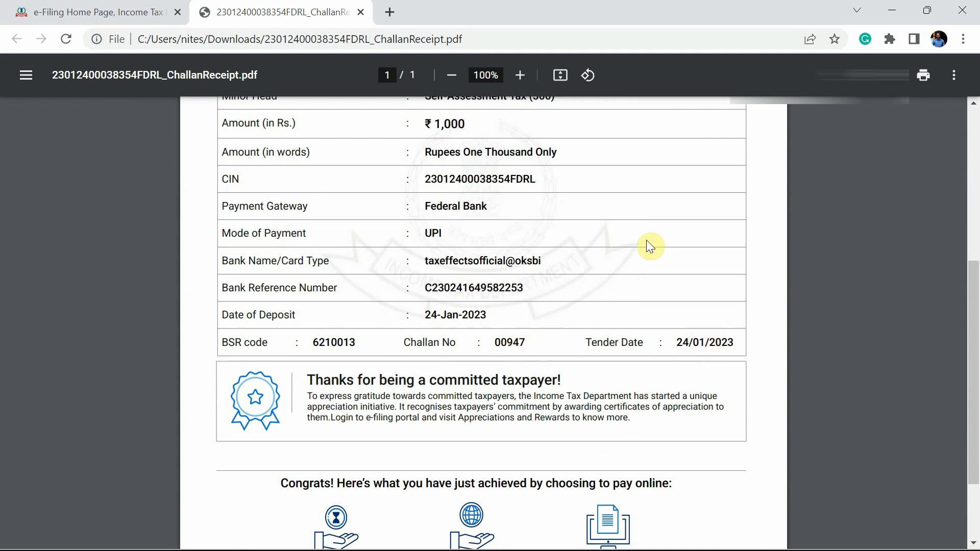
{"action": "key", "text": "alt+Tab"}
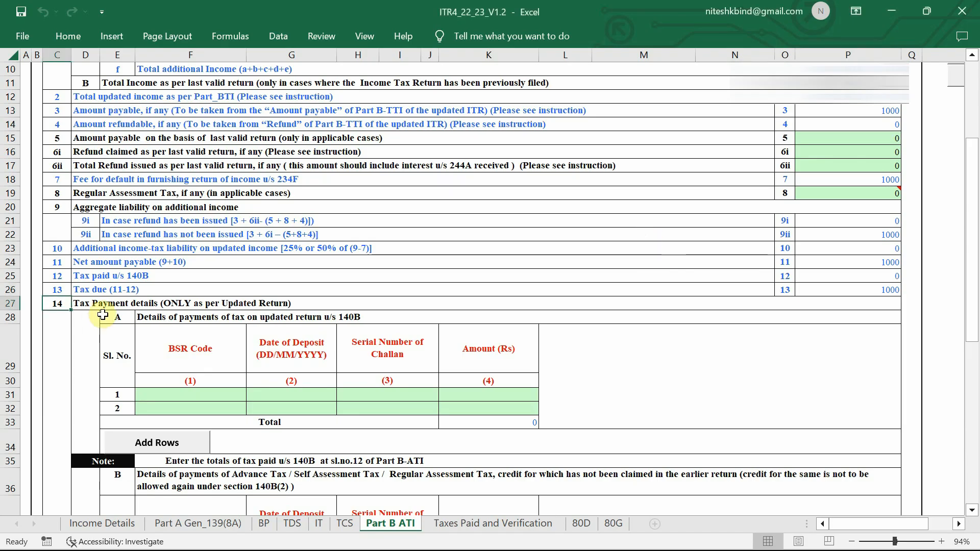
Enter BSR code 6210013, date 24/01/2023, challan serial and amount 1000 in the 140B row
{"action": "left_click", "coordinate": [223, 394]}
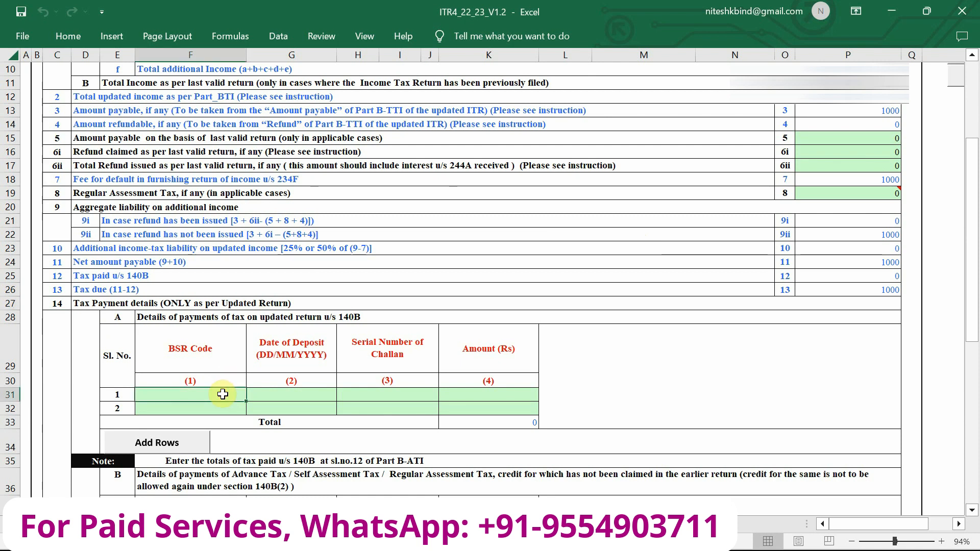
{"action": "key", "text": "alt+Tab"}
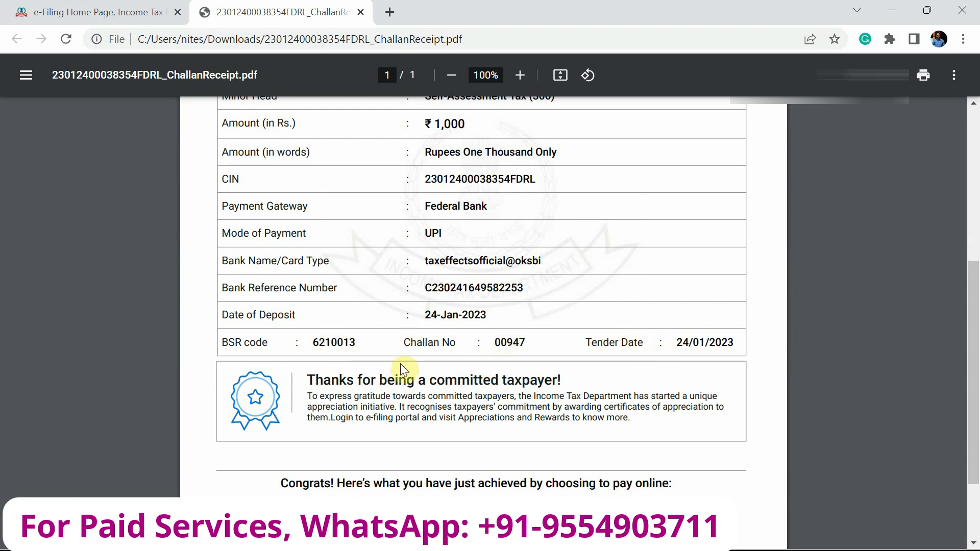
{"action": "key", "text": "alt+Tab"}
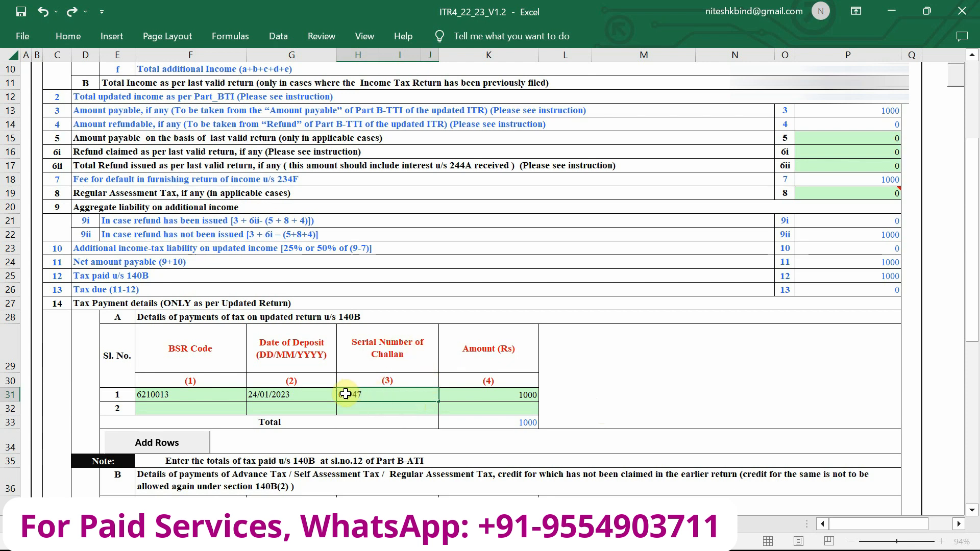
{"action": "left_click", "coordinate": [605, 397]}
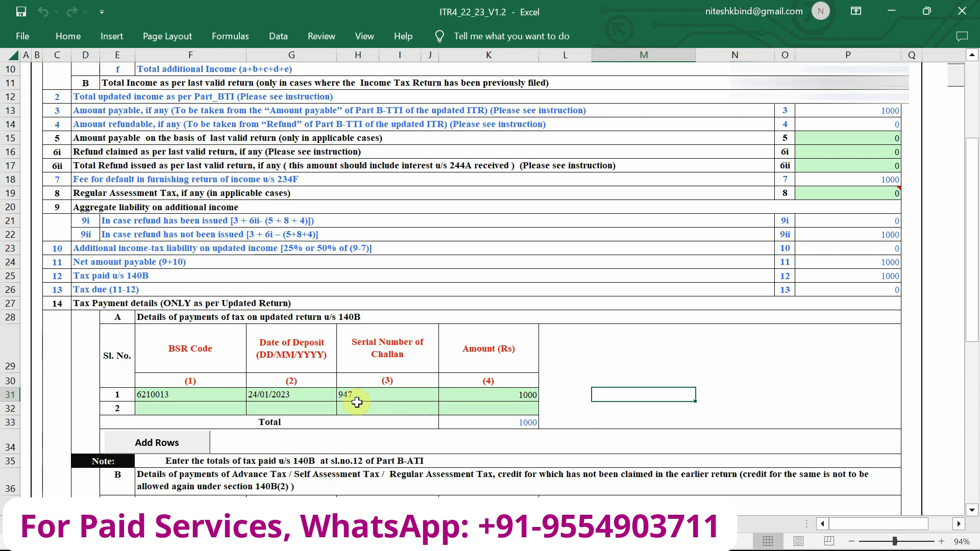
{"action": "key", "text": "alt+Tab"}
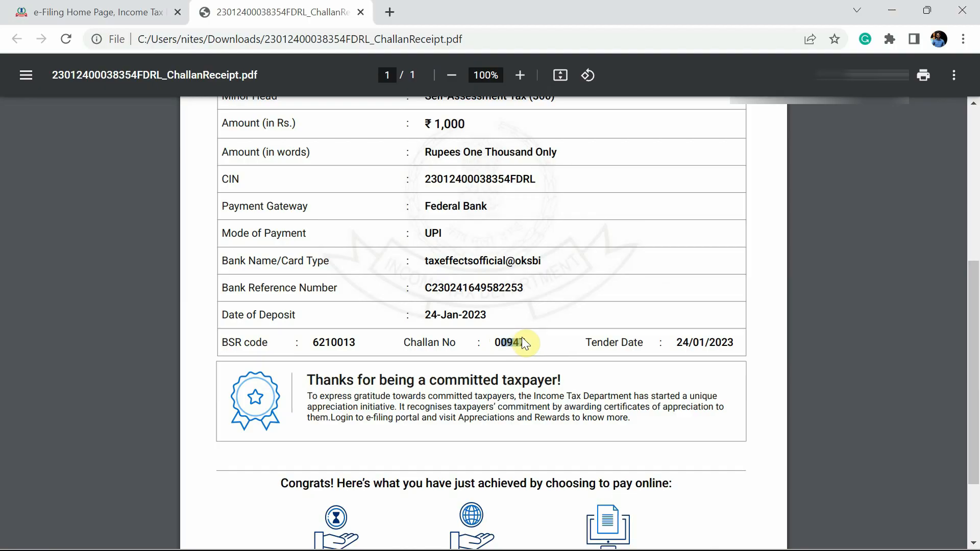
{"action": "key", "text": "alt+Tab"}
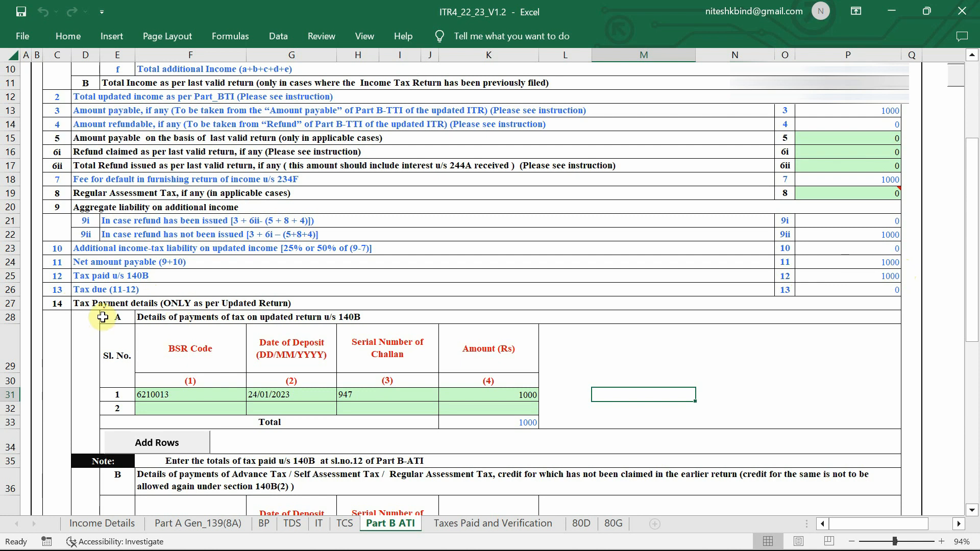
{"action": "left_click", "coordinate": [153, 289]}
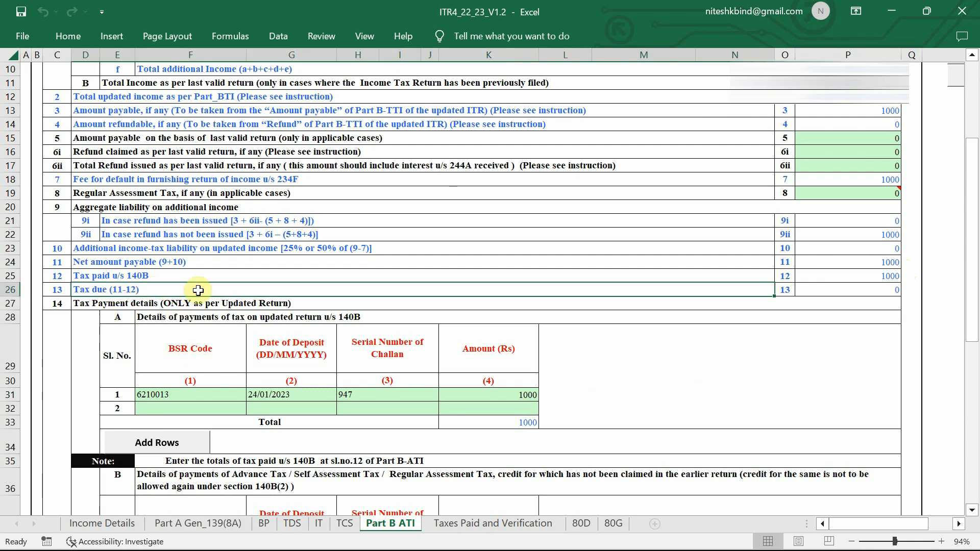
{"action": "left_click", "coordinate": [883, 296]}
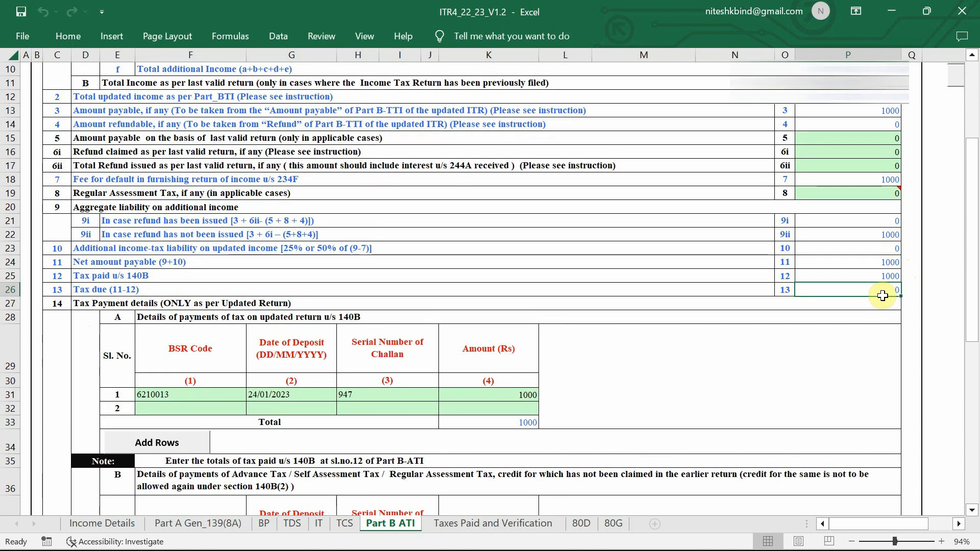
{"action": "scroll", "coordinate": [558, 421], "scroll_direction": "down", "scroll_amount": 1}
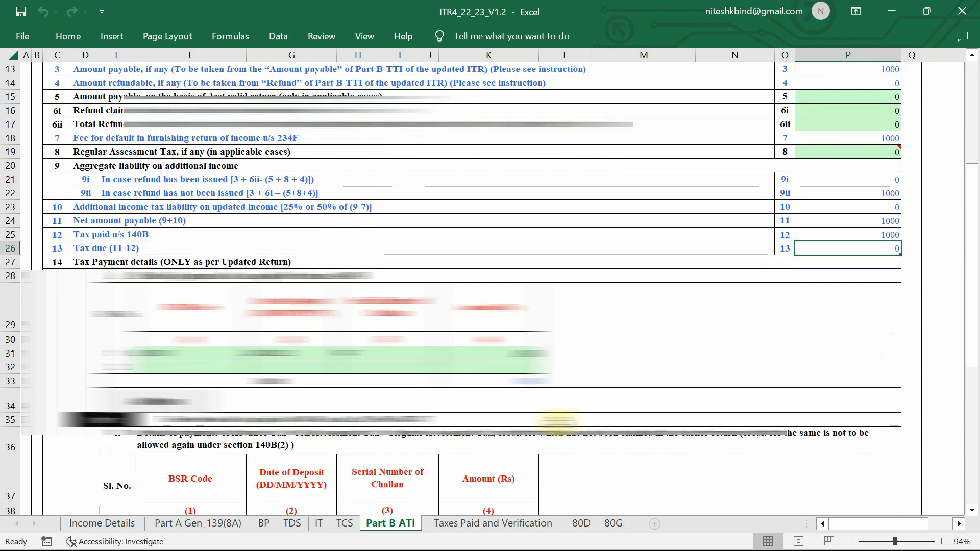
Validate the Taxes Paid and Verification sheet, which shows Total Taxes Paid 0 and Amount payable 1000
{"action": "left_click", "coordinate": [470, 523]}
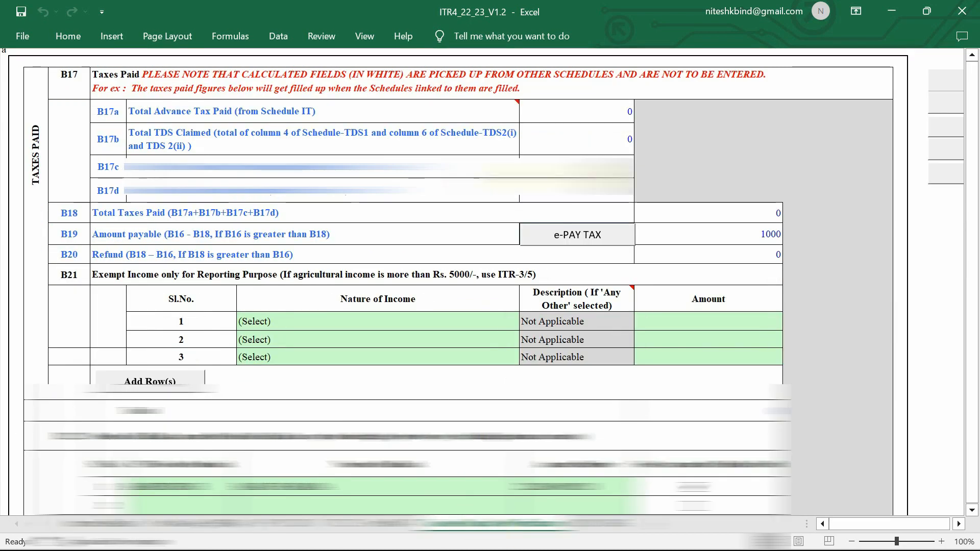
{"action": "scroll", "coordinate": [502, 276], "scroll_direction": "down", "scroll_amount": 5}
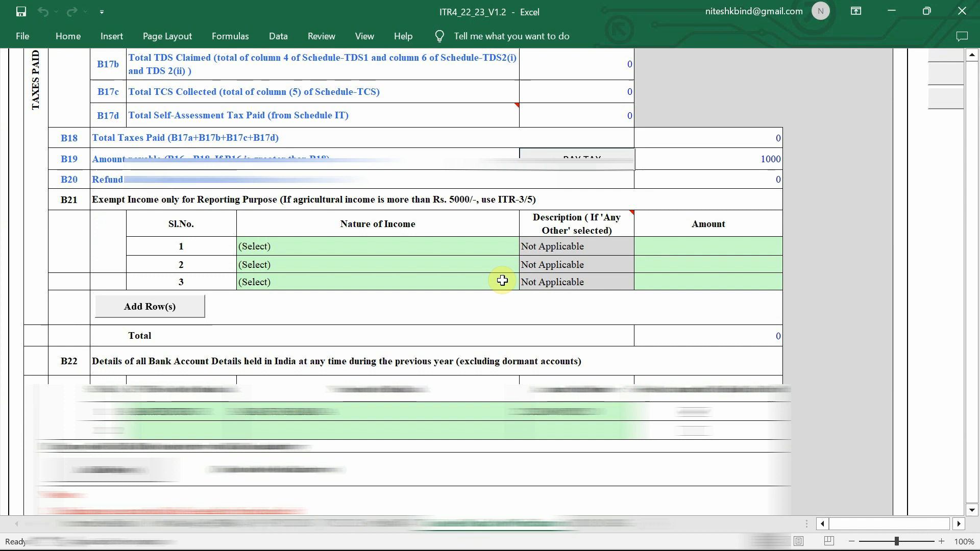
{"action": "scroll", "coordinate": [501, 279], "scroll_direction": "down", "scroll_amount": 4}
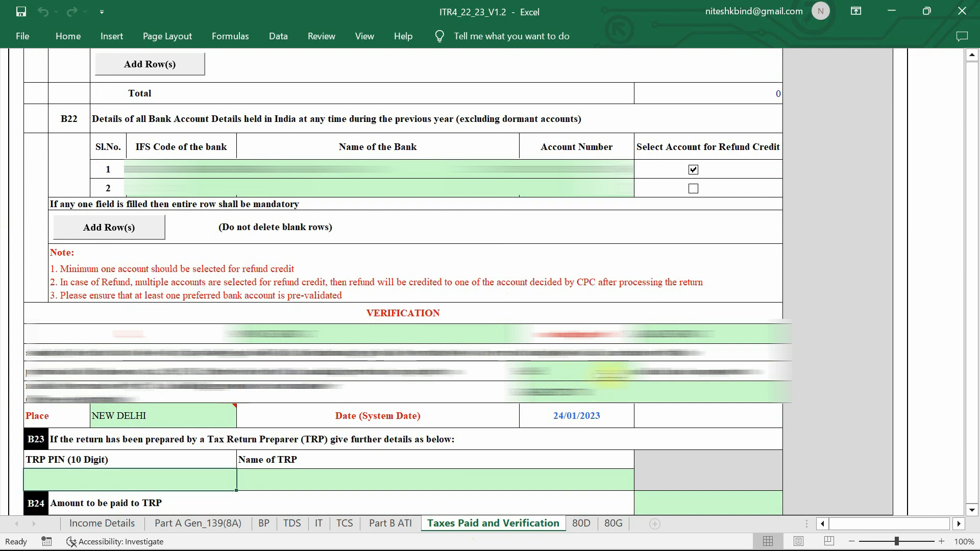
{"action": "scroll", "coordinate": [610, 375], "scroll_direction": "up", "scroll_amount": 15}
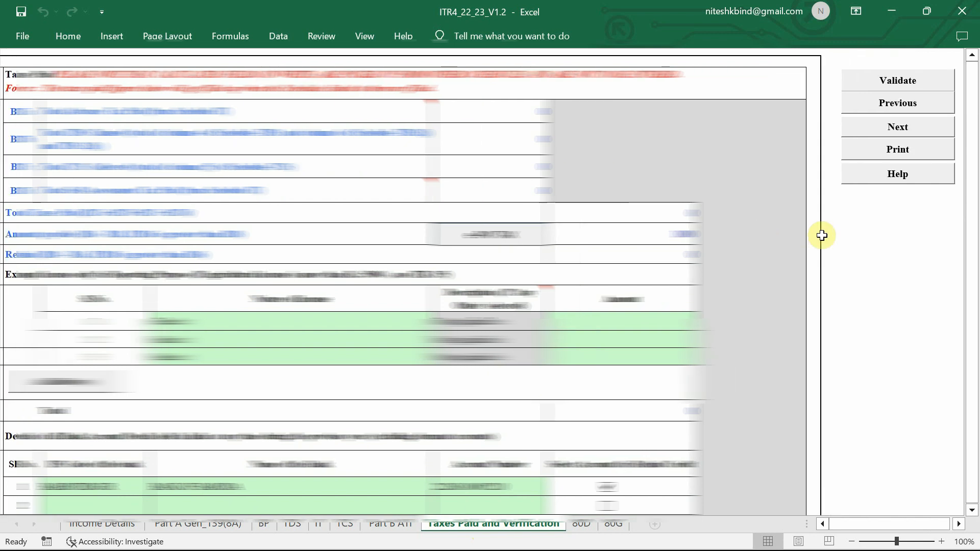
{"action": "left_click", "coordinate": [886, 80]}
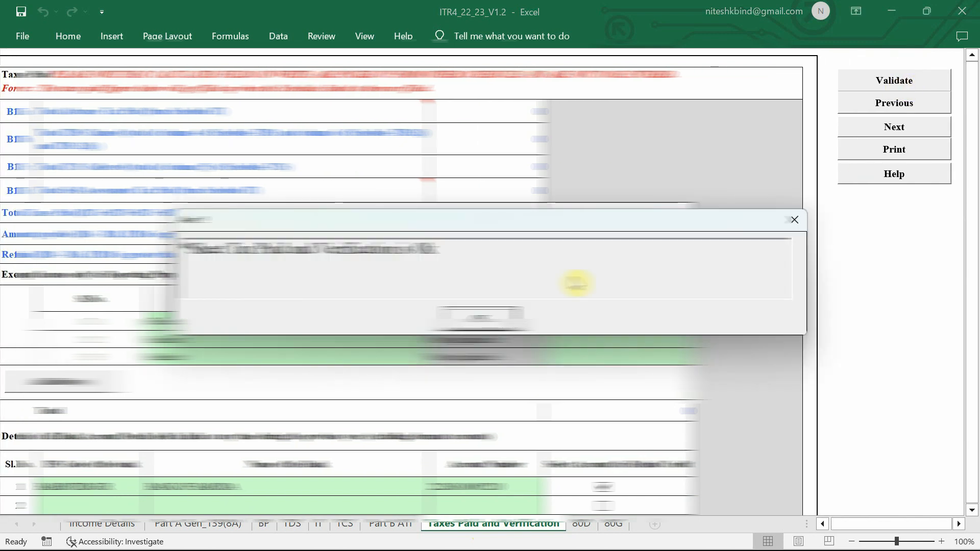
{"action": "left_click", "coordinate": [484, 319]}
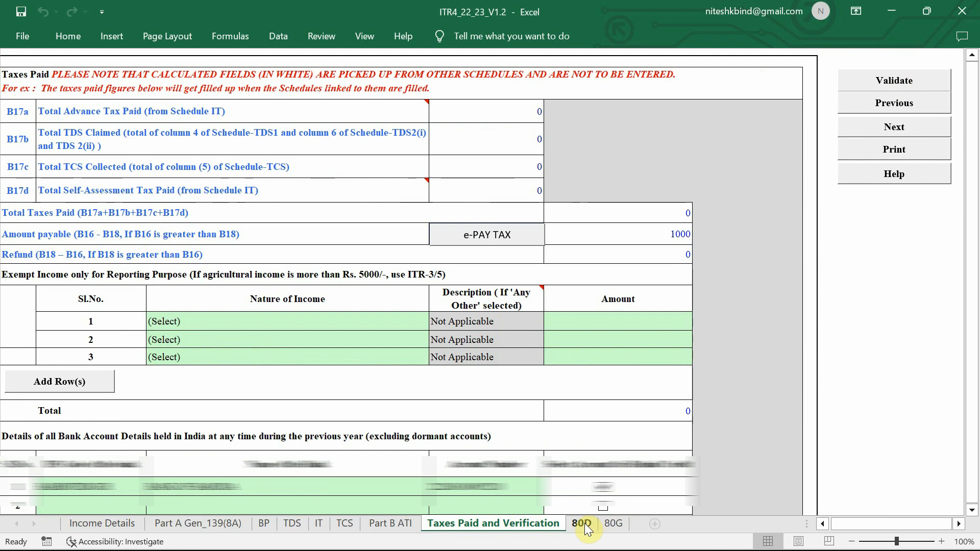
{"action": "left_click", "coordinate": [585, 524]}
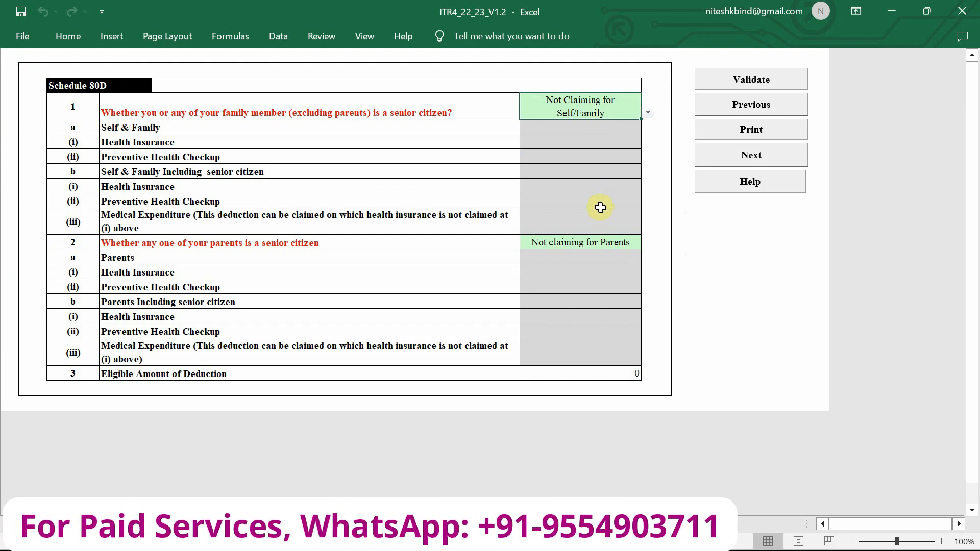
Leave the 80D senior-citizen answer as Not Claiming for Self/Family and pass the 'Sheet 80D is OK' check
{"action": "left_click", "coordinate": [648, 113]}
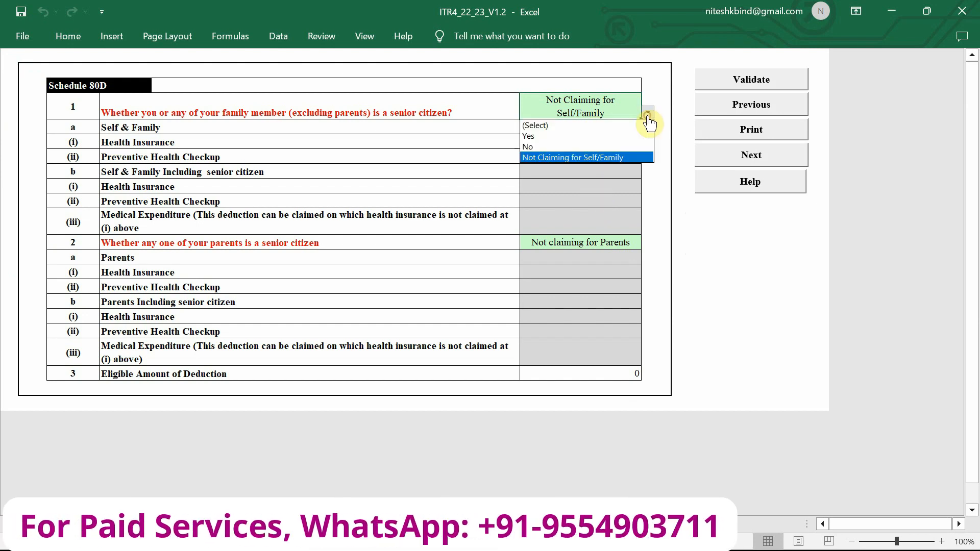
{"action": "left_click", "coordinate": [631, 161]}
{"action": "left_click", "coordinate": [656, 168]}
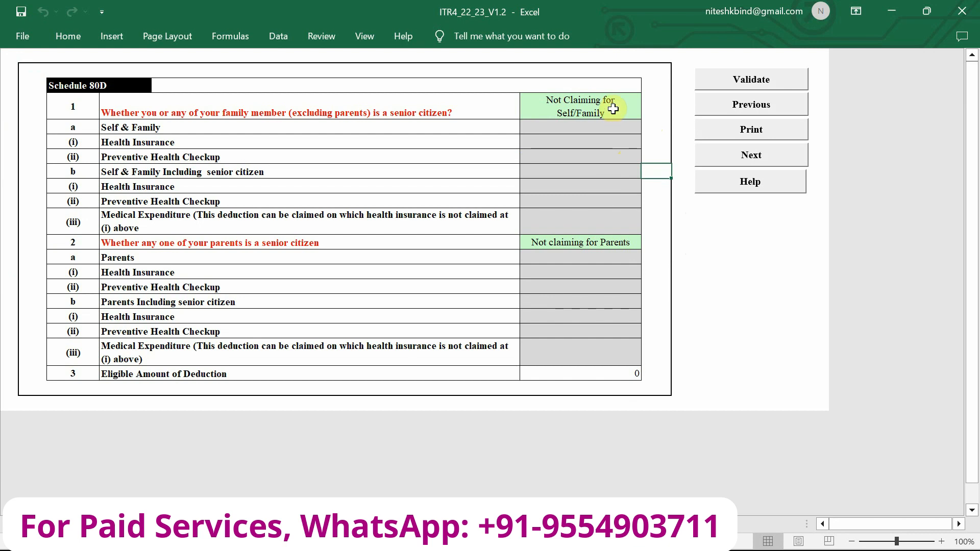
{"action": "left_click", "coordinate": [762, 85]}
{"action": "left_click", "coordinate": [483, 321]}
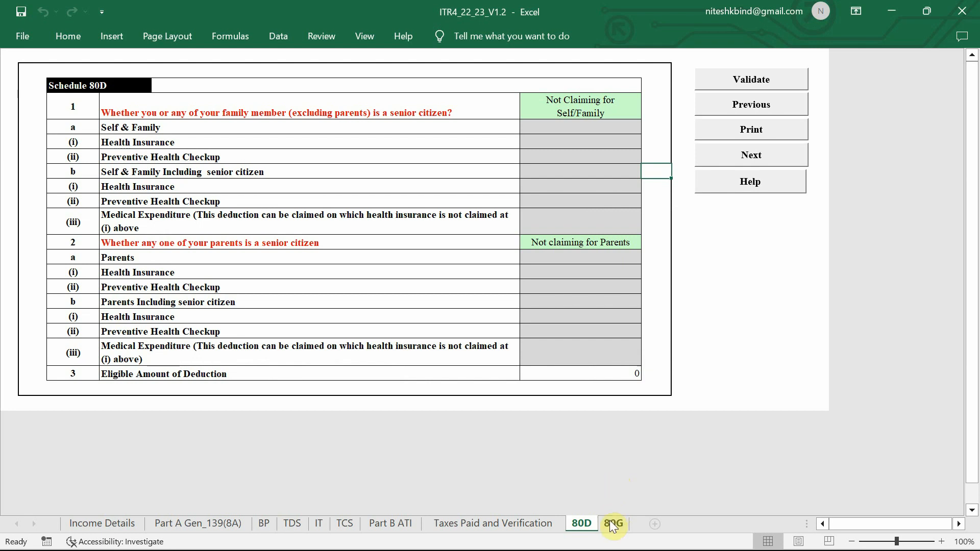
{"action": "left_click", "coordinate": [613, 524]}
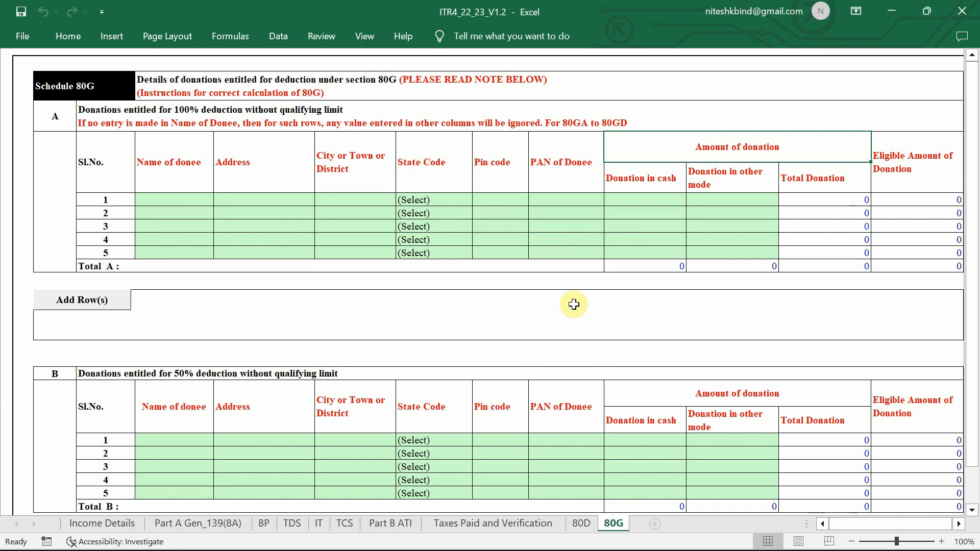
Validate the empty Schedule 80G donee tables and dismiss the 'Sheet 80G is Ok' alert
{"action": "scroll", "coordinate": [631, 249], "scroll_direction": "down", "scroll_amount": 1}
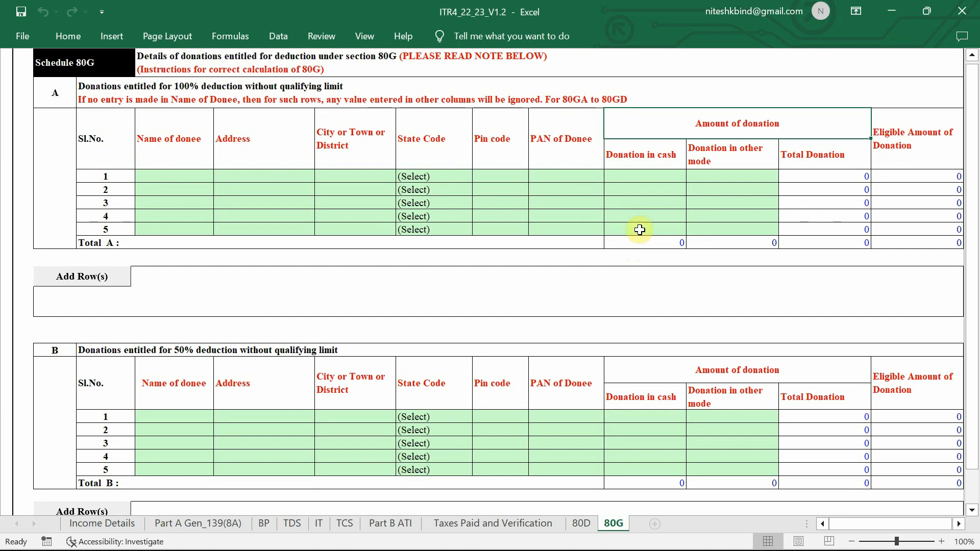
{"action": "scroll", "coordinate": [632, 249], "scroll_direction": "up", "scroll_amount": 1}
{"action": "scroll", "coordinate": [642, 246], "scroll_direction": "right", "scroll_amount": 3}
{"action": "left_click", "coordinate": [684, 83]}
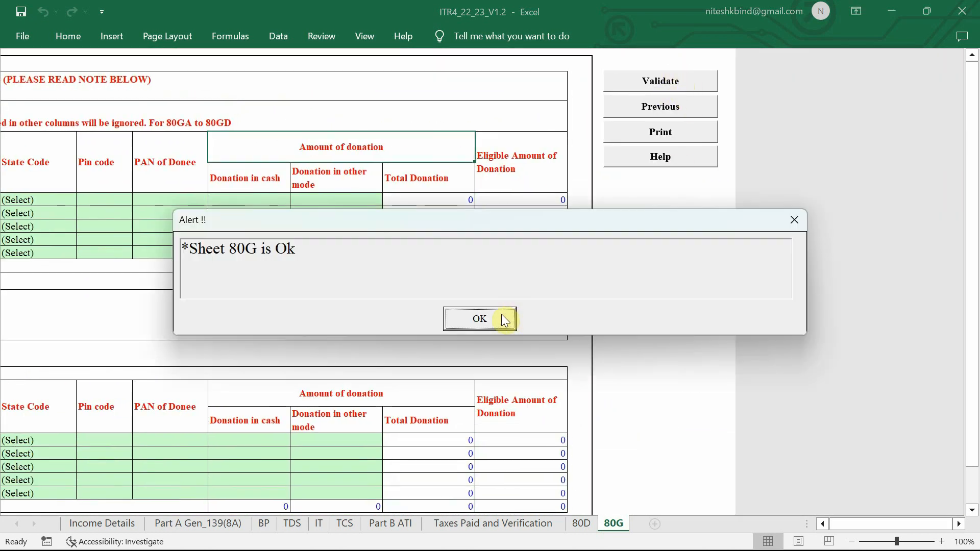
{"action": "left_click", "coordinate": [482, 317]}
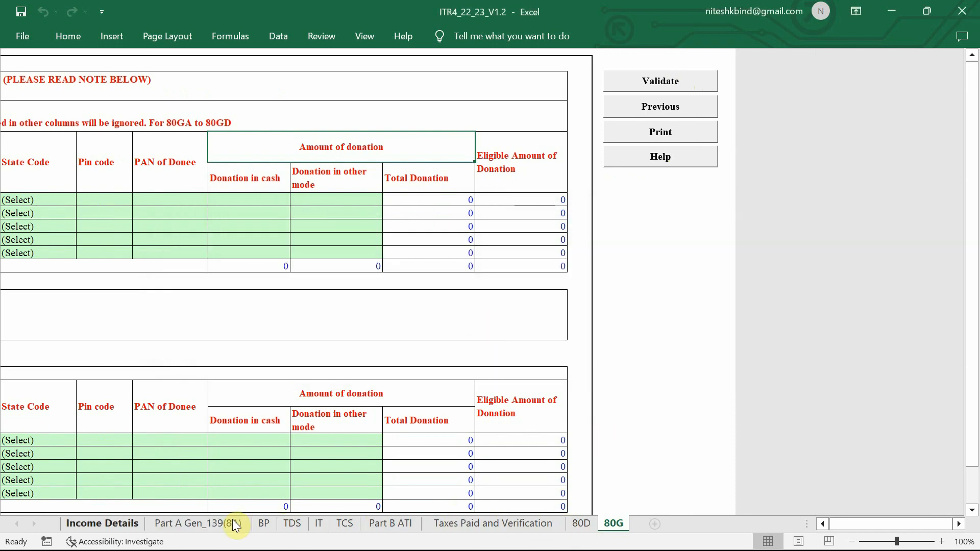
Review the Income Details tax computation: taxable income 490870, tax after rebate 0, 234F fee 1000
{"action": "left_click", "coordinate": [119, 527]}
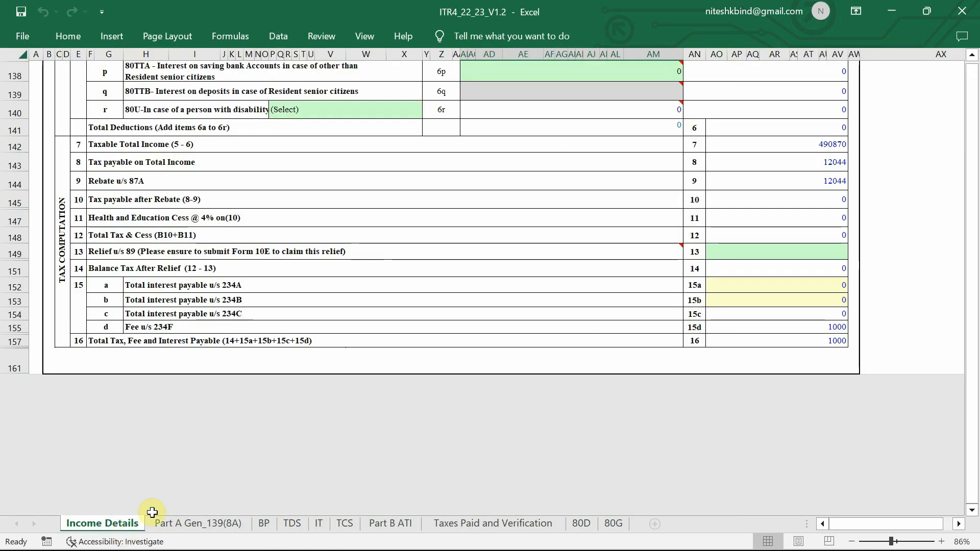
{"action": "scroll", "coordinate": [649, 355], "scroll_direction": "up", "scroll_amount": 3}
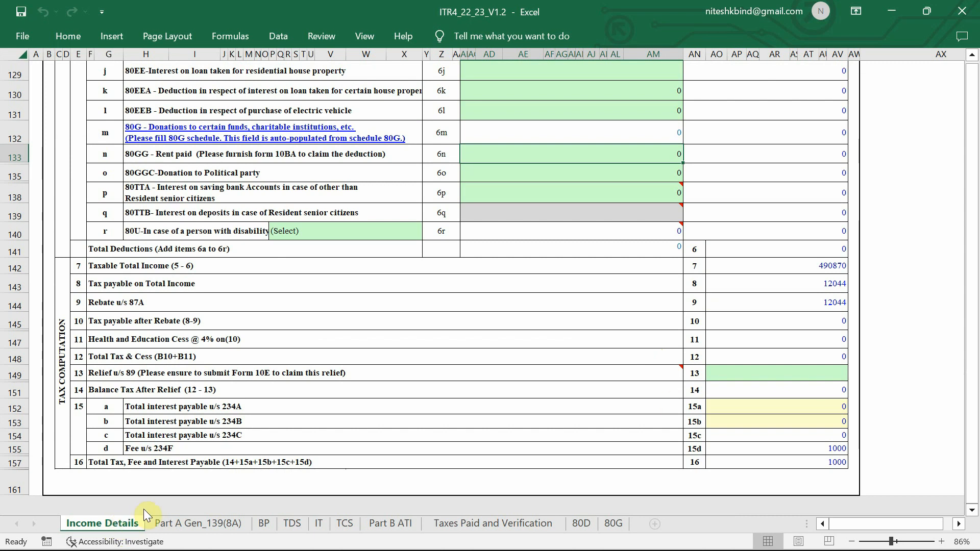
{"action": "scroll", "coordinate": [740, 368], "scroll_direction": "down", "scroll_amount": 3, "text": "ctrl"}
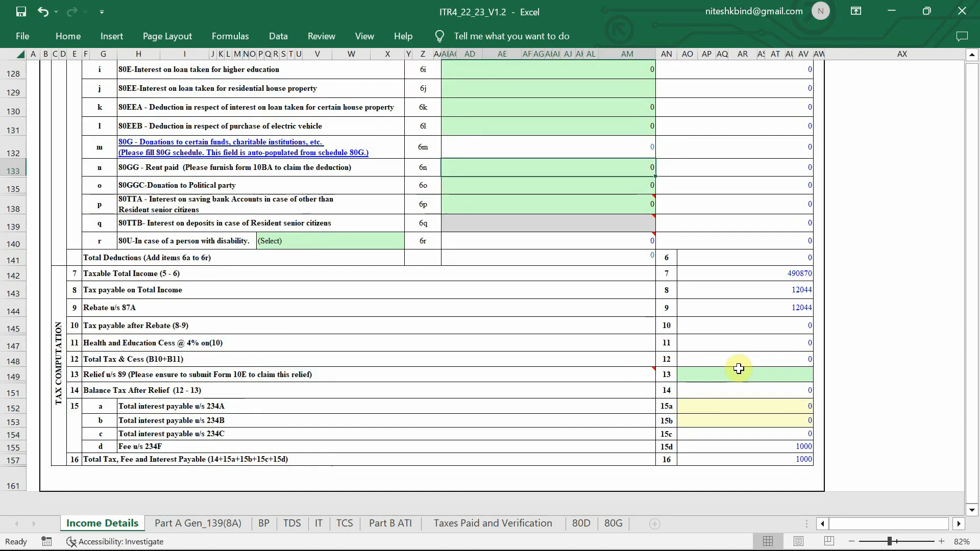
{"action": "scroll", "coordinate": [740, 369], "scroll_direction": "up", "scroll_amount": 20}
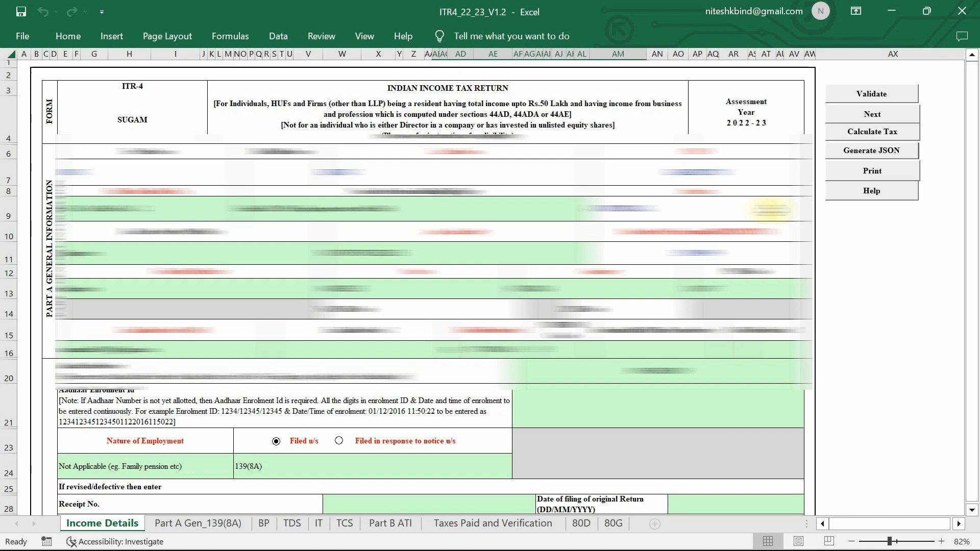
Run Calculate Tax on the ITR-4 return and review the recomputed figures
{"action": "left_click", "coordinate": [885, 136]}
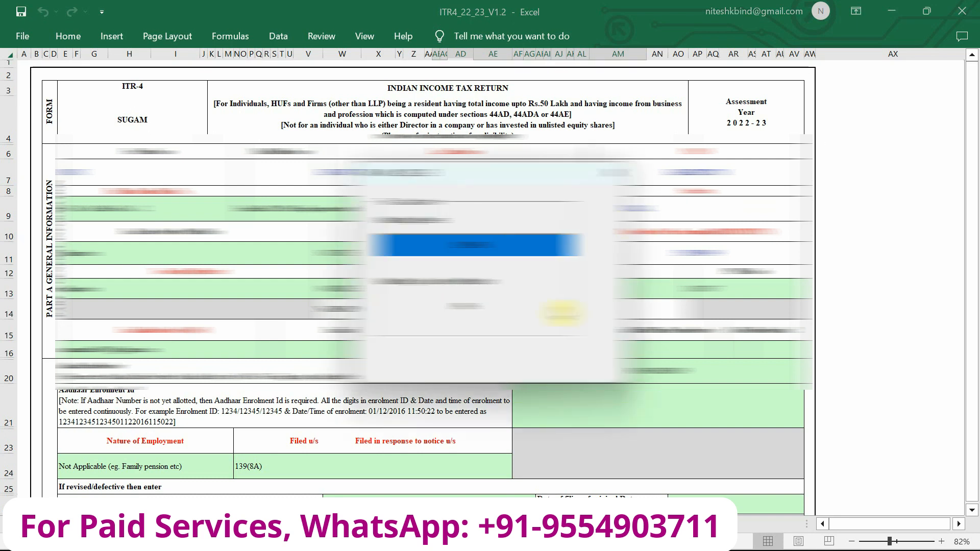
{"action": "left_click", "coordinate": [562, 312]}
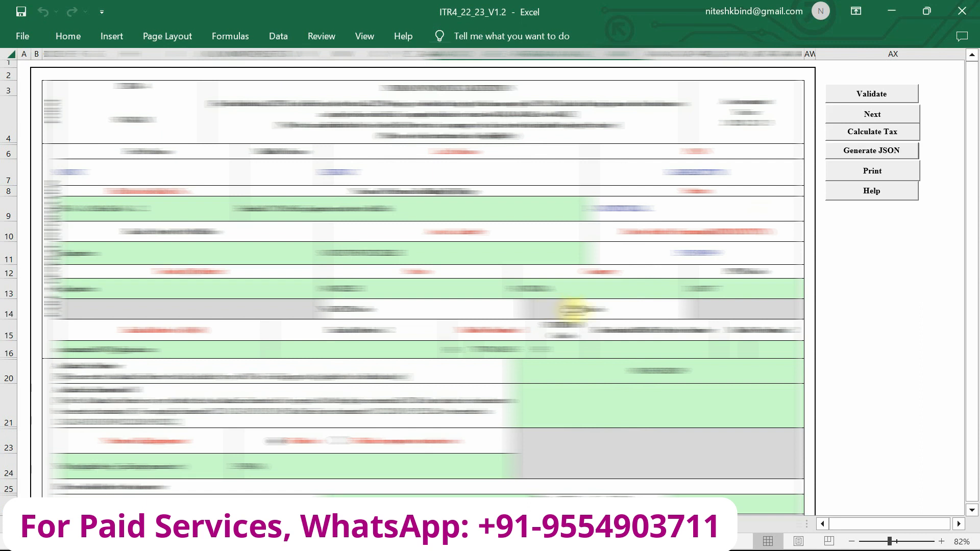
{"action": "scroll", "coordinate": [798, 381], "scroll_direction": "down", "scroll_amount": 20}
{"action": "scroll", "coordinate": [797, 382], "scroll_direction": "down", "scroll_amount": 15}
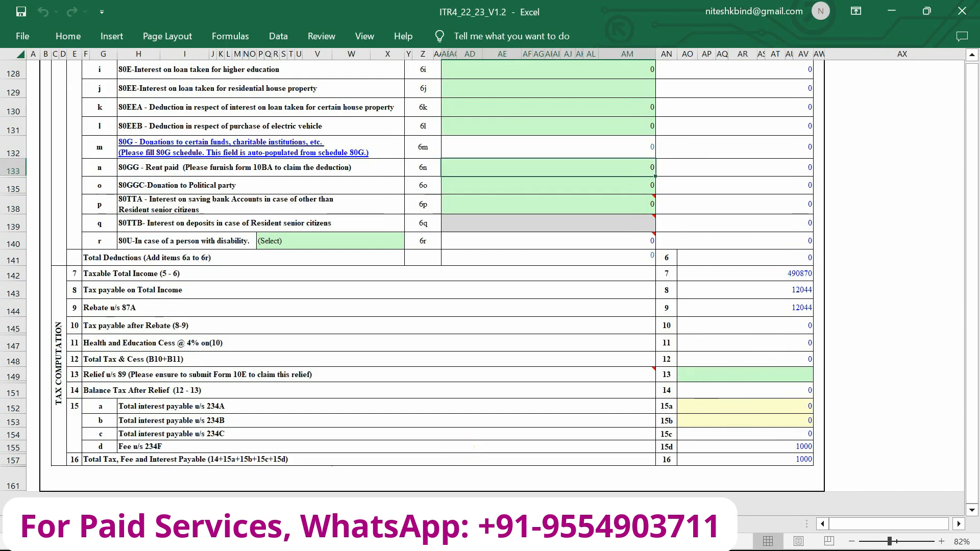
Check the Part B ATI tax payment sheet, then return to the Income Details sheet
{"action": "left_click", "coordinate": [480, 524]}
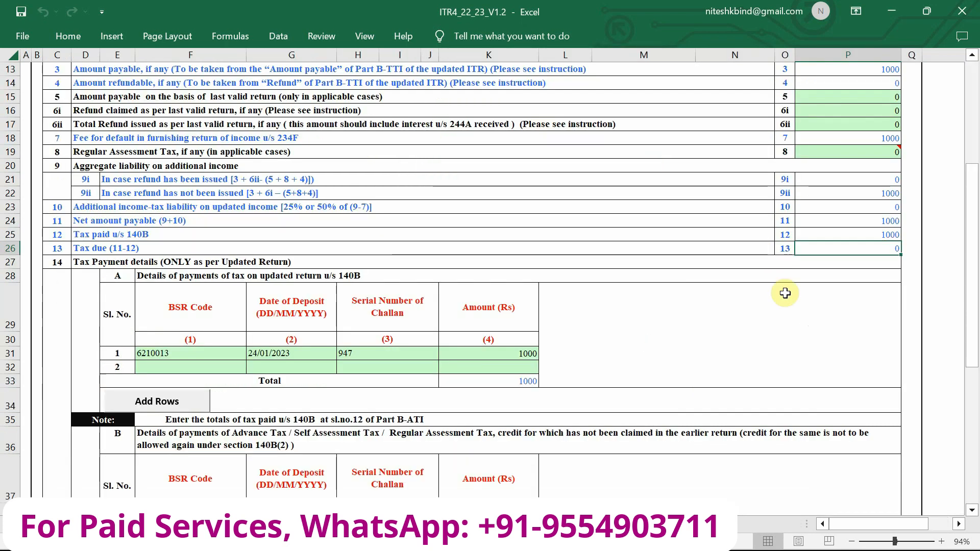
{"action": "scroll", "coordinate": [781, 292], "scroll_direction": "up", "scroll_amount": 1}
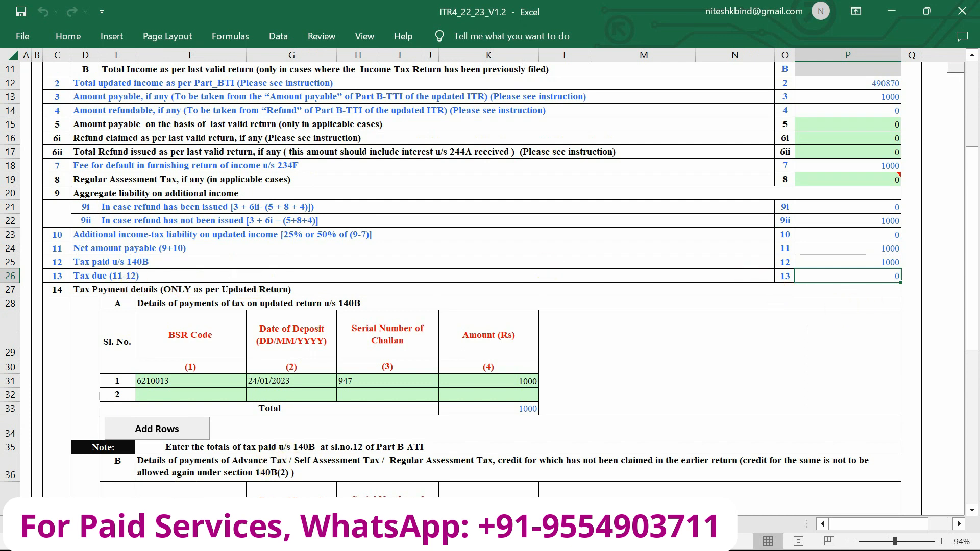
{"action": "left_click", "coordinate": [215, 524]}
{"action": "scroll", "coordinate": [792, 295], "scroll_direction": "down", "scroll_amount": 10}
{"action": "left_click_drag", "start_coordinate": [973, 296], "coordinate": [974, 204]}
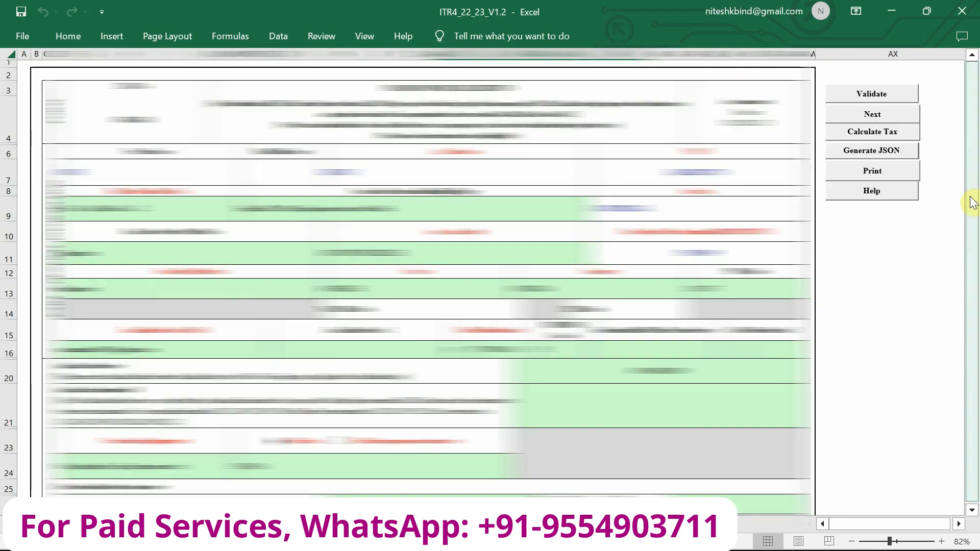
Generate the ITR-4 JSON into the ITR4_22_23_V1.2 folder and switch to the e-Filing portal
{"action": "left_click", "coordinate": [879, 157]}
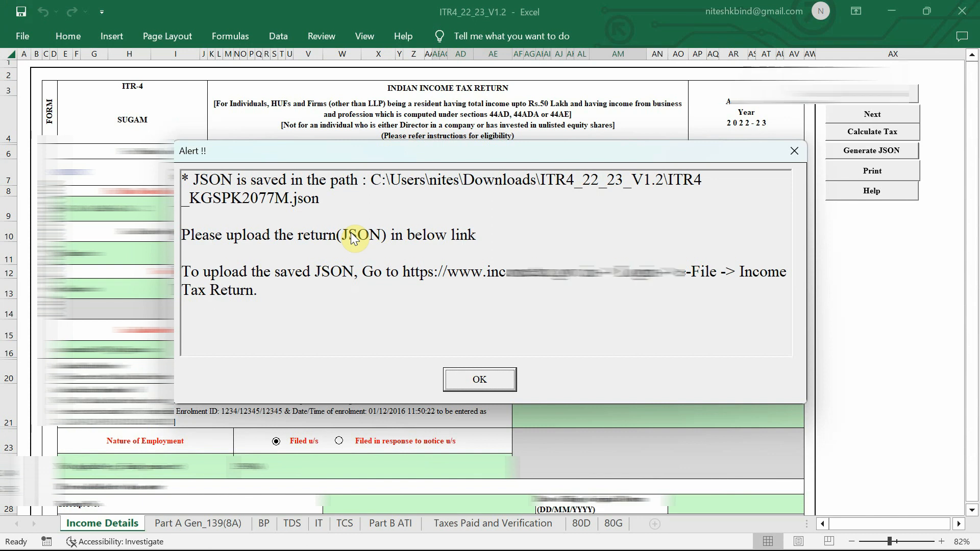
{"action": "key", "text": "alt+Tab"}
{"action": "key", "text": "alt+Tab"}
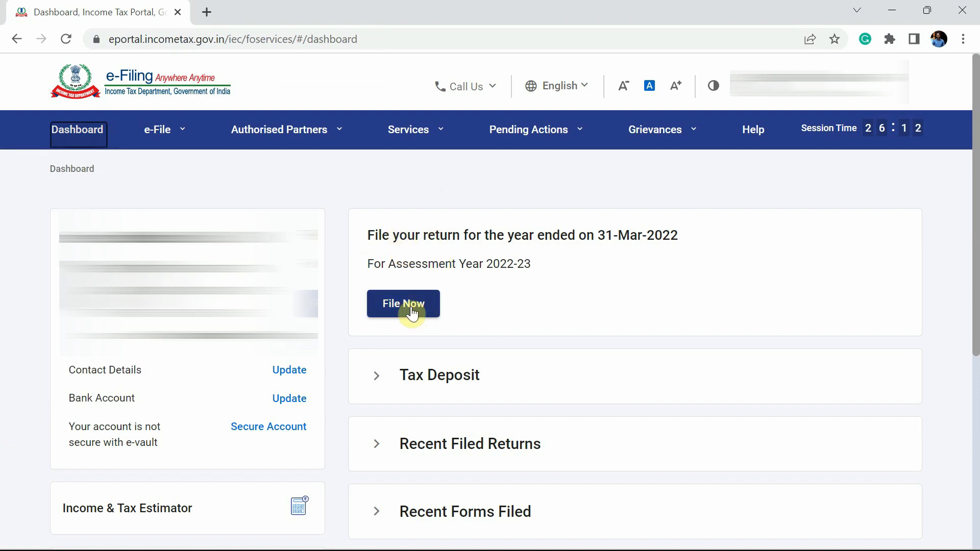
Go to e-File > Income Tax Returns > File Income Tax Return and pick A.Y. 2022-23
{"action": "left_click", "coordinate": [176, 134]}
{"action": "mouse_move", "coordinate": [180, 169]}
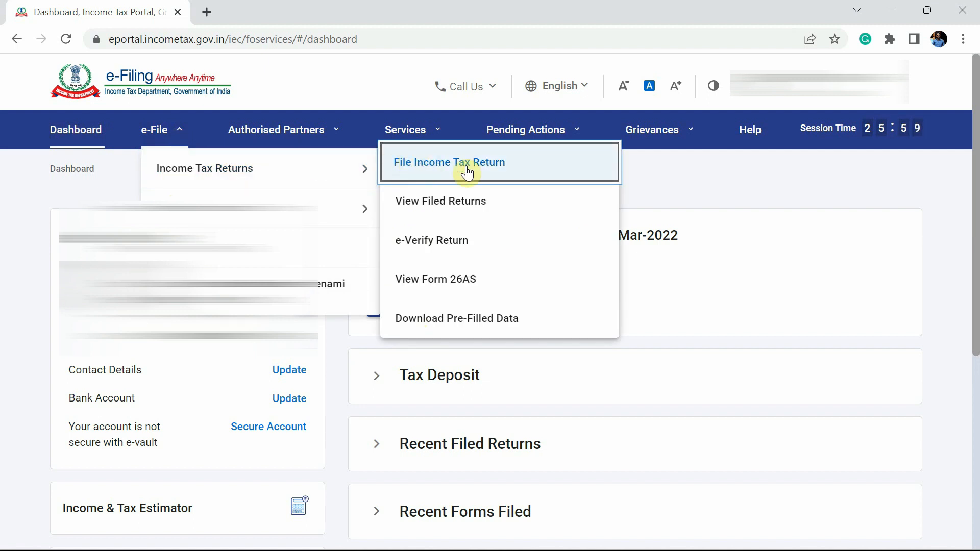
{"action": "left_click", "coordinate": [467, 169]}
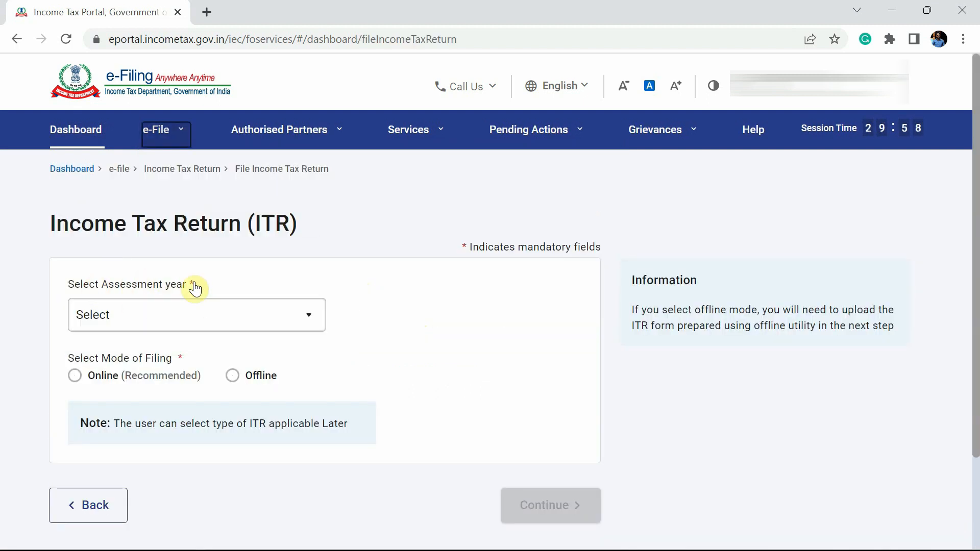
{"action": "left_click", "coordinate": [254, 316]}
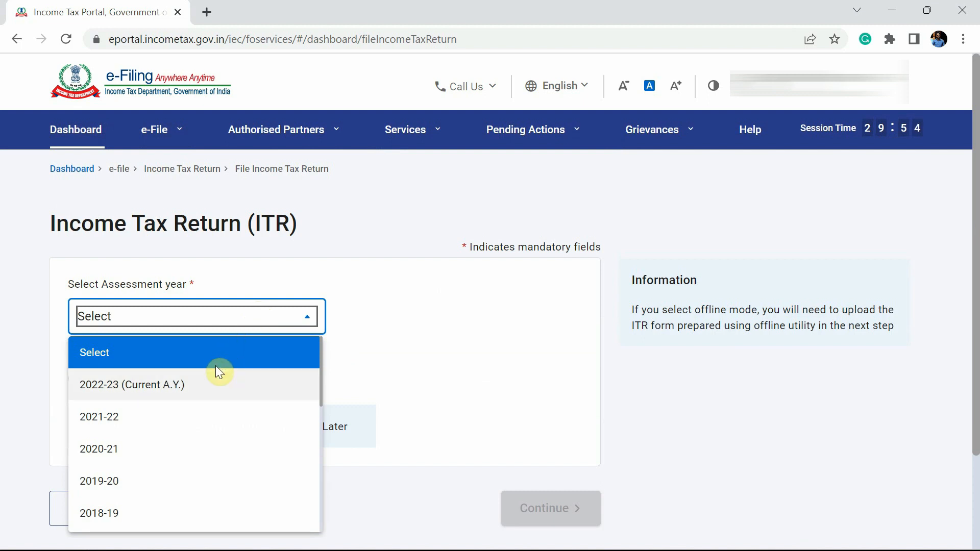
{"action": "left_click", "coordinate": [173, 387]}
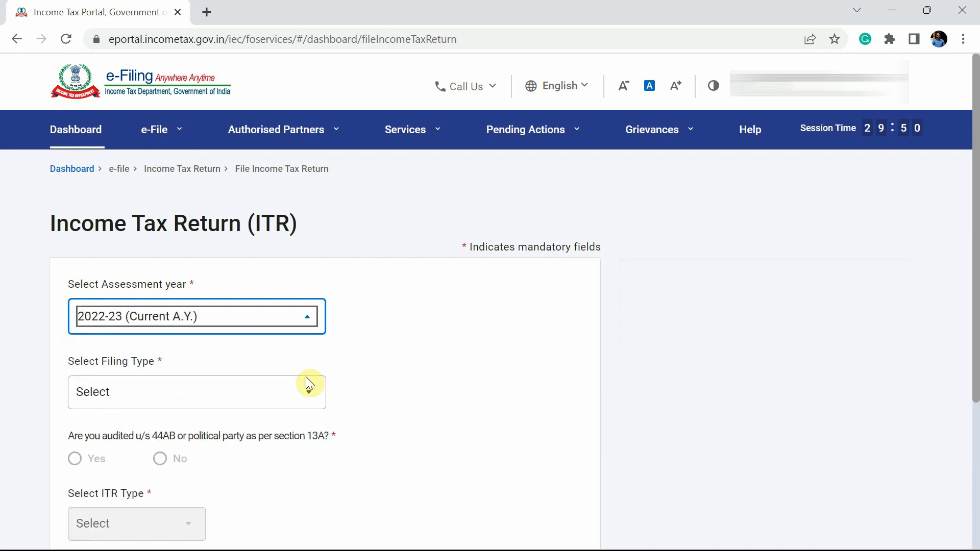
{"action": "scroll", "coordinate": [451, 370], "scroll_direction": "down", "scroll_amount": 2}
Choose 139(8A) - Updated Return, answer No to audit, select ITR-4 and continue
{"action": "left_click", "coordinate": [239, 298]}
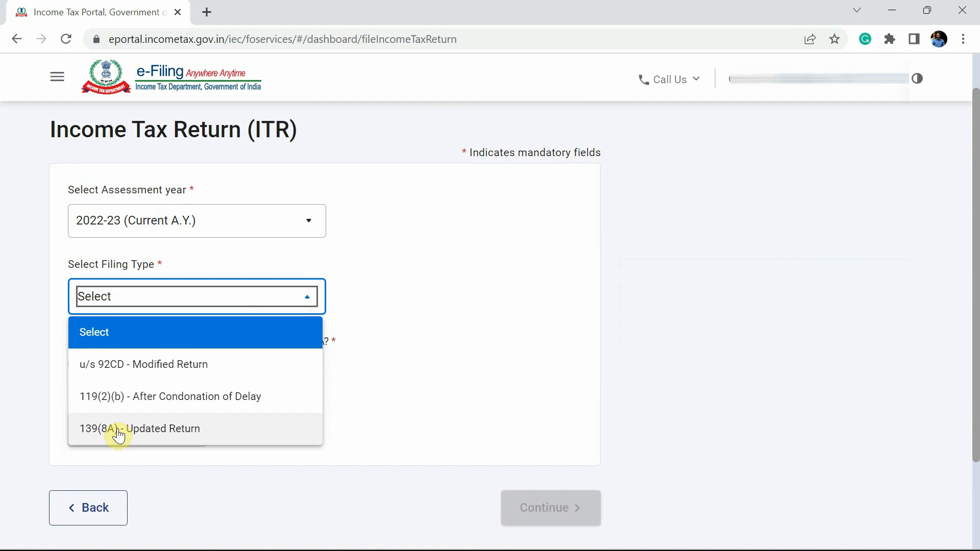
{"action": "left_click", "coordinate": [159, 431]}
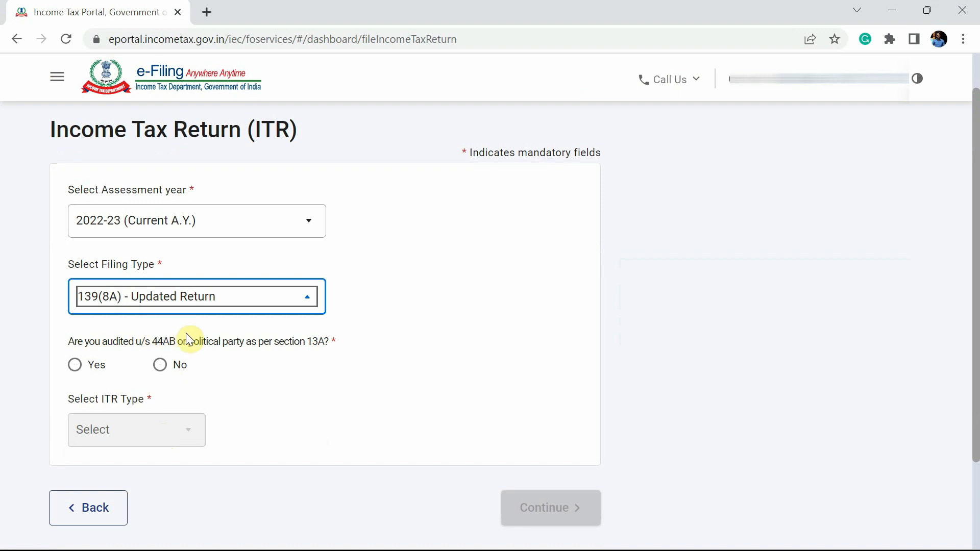
{"action": "left_click", "coordinate": [162, 369]}
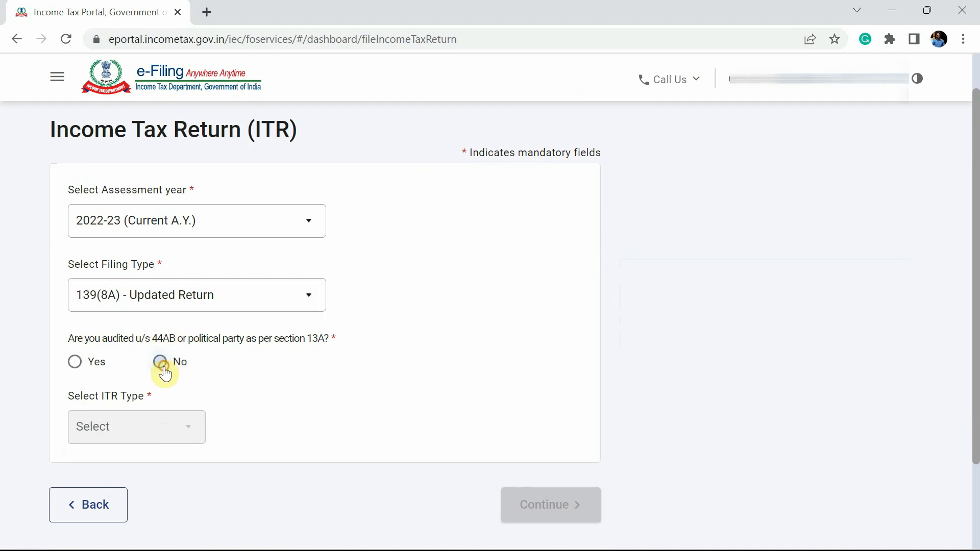
{"action": "left_click", "coordinate": [180, 430]}
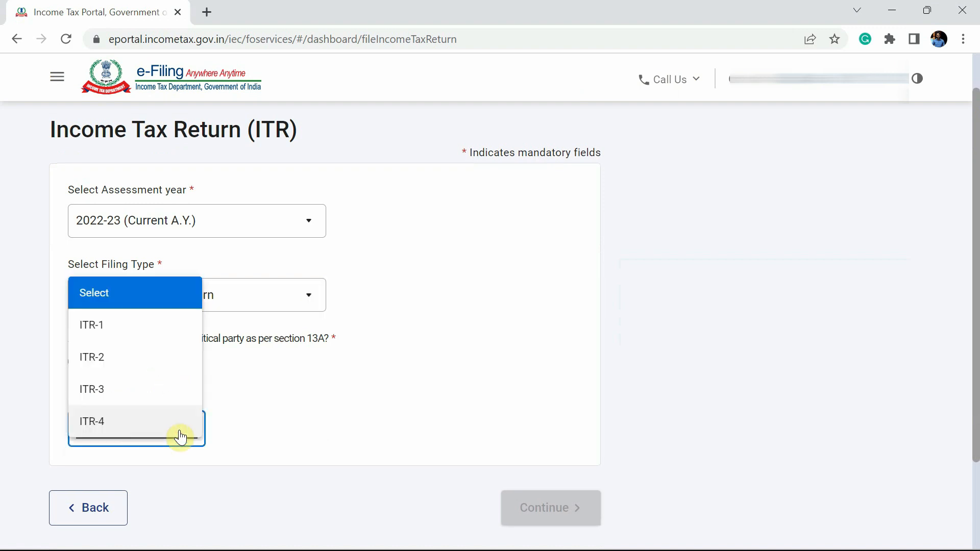
{"action": "left_click", "coordinate": [155, 423]}
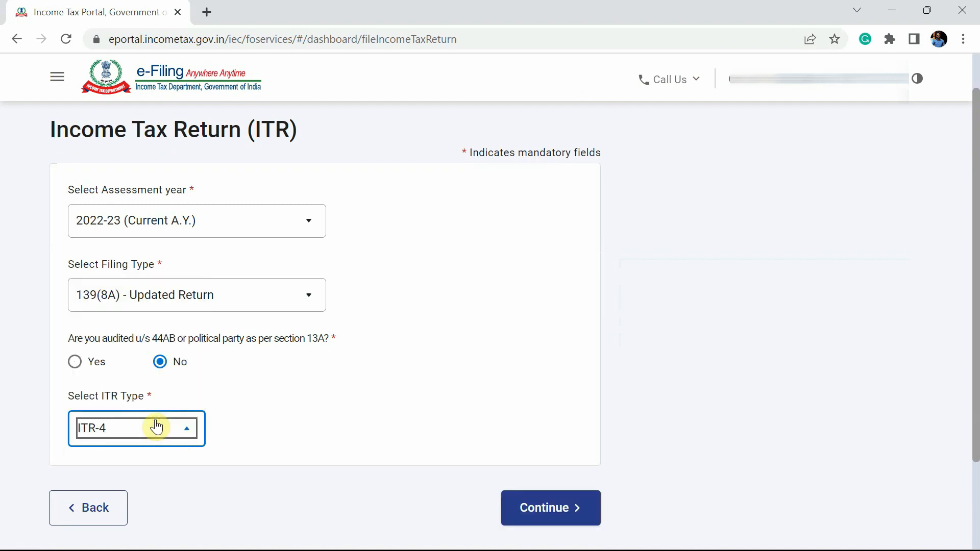
{"action": "scroll", "coordinate": [345, 415], "scroll_direction": "down", "scroll_amount": 2}
{"action": "left_click", "coordinate": [562, 415]}
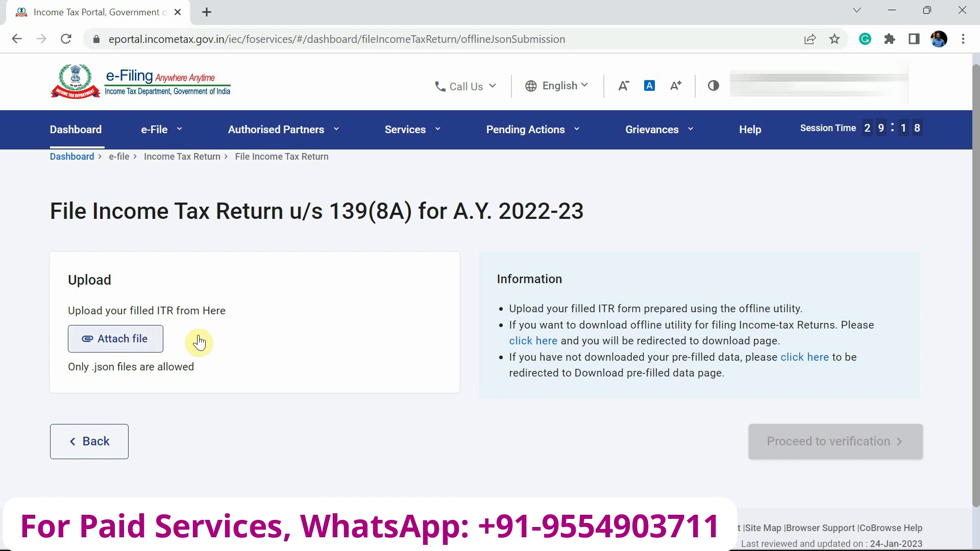
Attach the generated ITR-4 JSON return, let it pass validation, and proceed to verification
{"action": "scroll", "coordinate": [128, 337], "scroll_direction": "down", "scroll_amount": 1}
{"action": "left_click", "coordinate": [121, 302]}
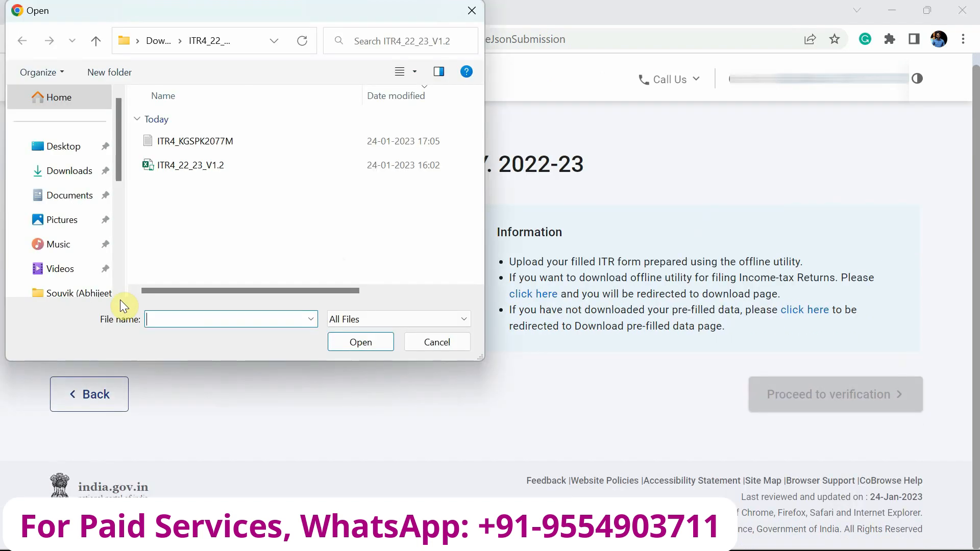
{"action": "double_click", "coordinate": [215, 140]}
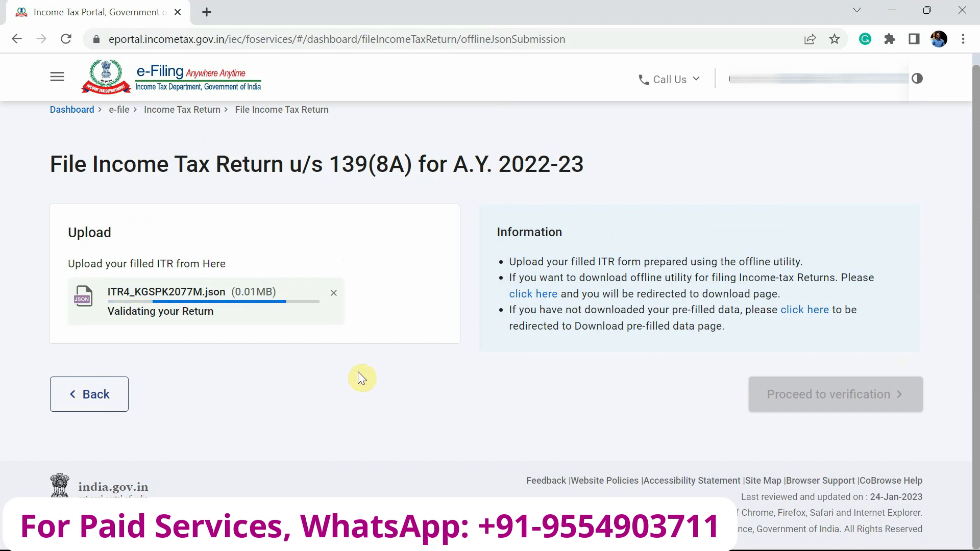
{"action": "scroll", "coordinate": [358, 372], "scroll_direction": "down", "scroll_amount": 2}
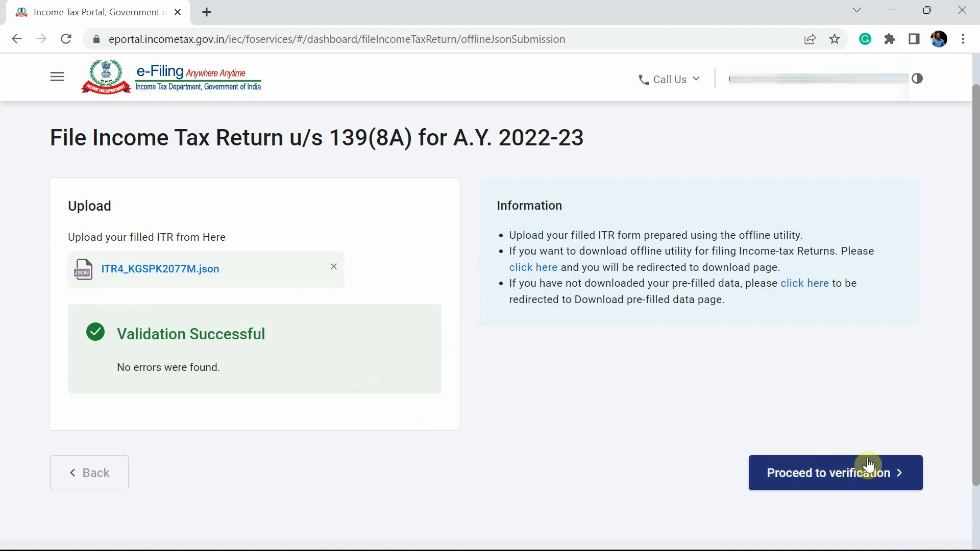
{"action": "left_click", "coordinate": [834, 480]}
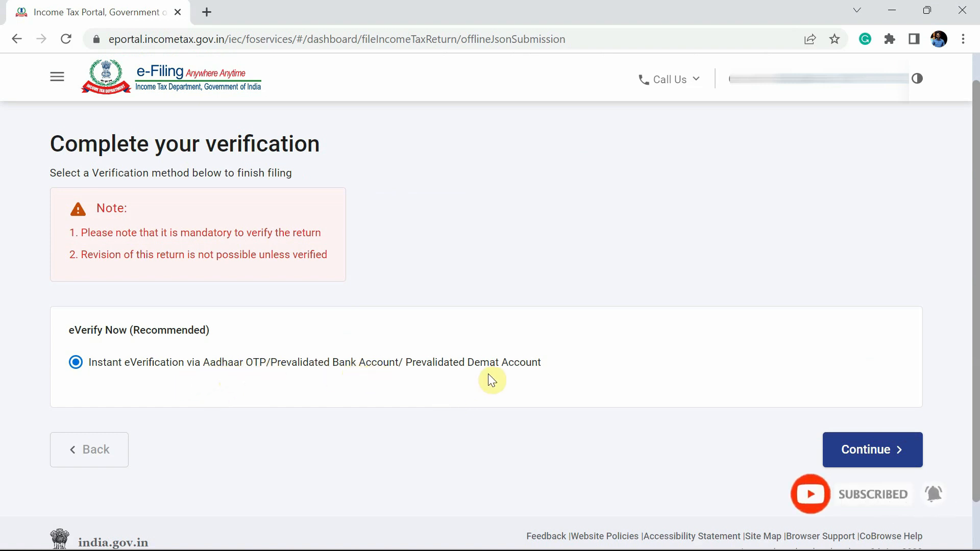
Choose instant e-verification via OTP on the Aadhaar-registered mobile, accept the consent, and request the OTP
{"action": "left_click", "coordinate": [851, 452]}
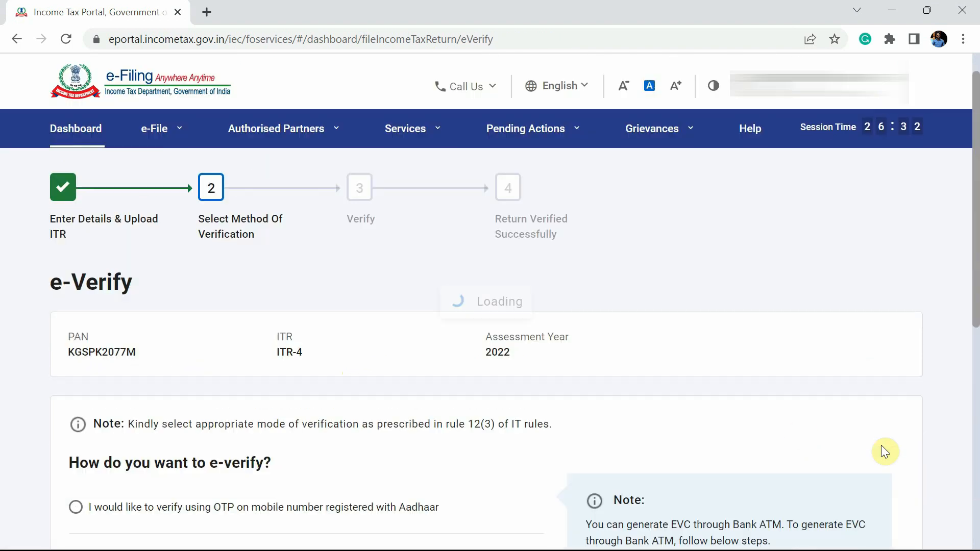
{"action": "scroll", "coordinate": [562, 433], "scroll_direction": "down", "scroll_amount": 6}
{"action": "scroll", "coordinate": [562, 433], "scroll_direction": "up", "scroll_amount": 2}
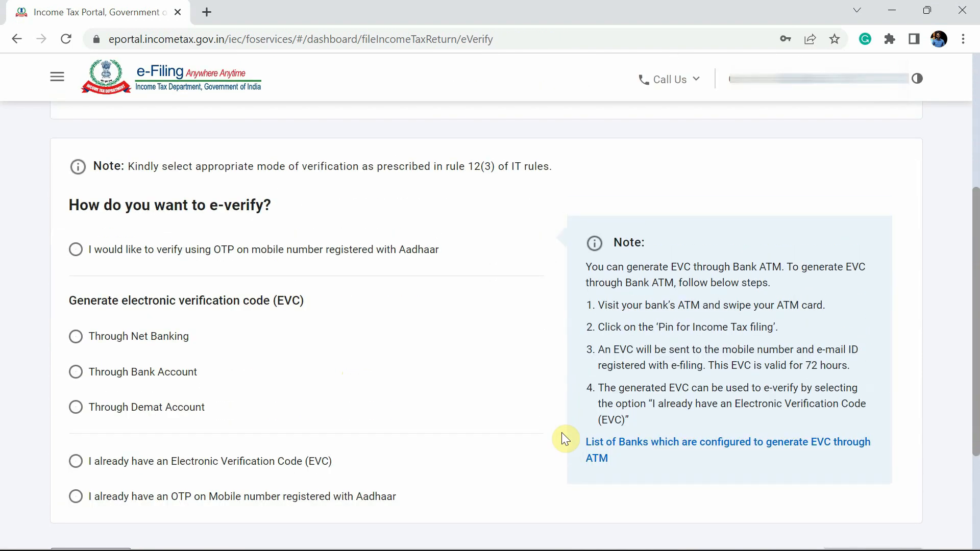
{"action": "left_click", "coordinate": [292, 253]}
{"action": "scroll", "coordinate": [415, 338], "scroll_direction": "down", "scroll_amount": 2}
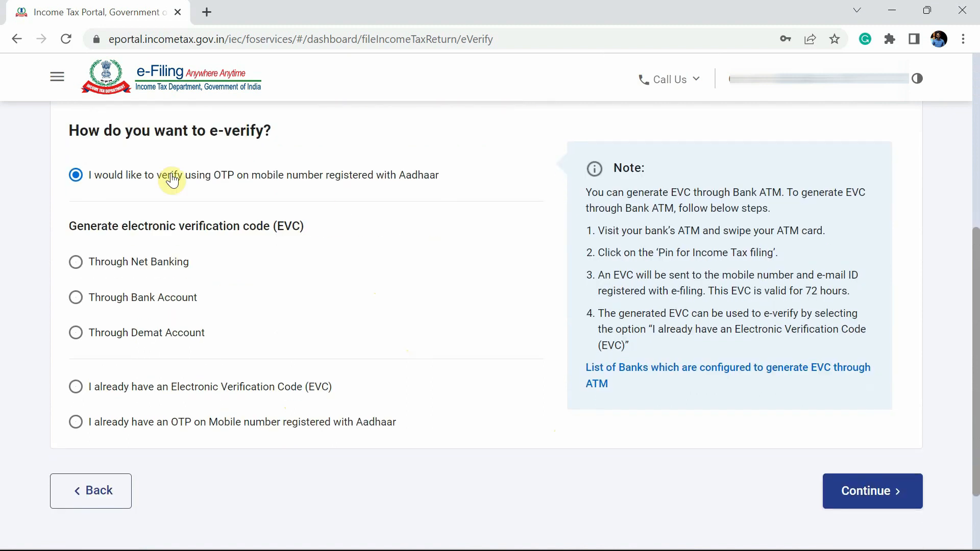
{"action": "left_click", "coordinate": [879, 496]}
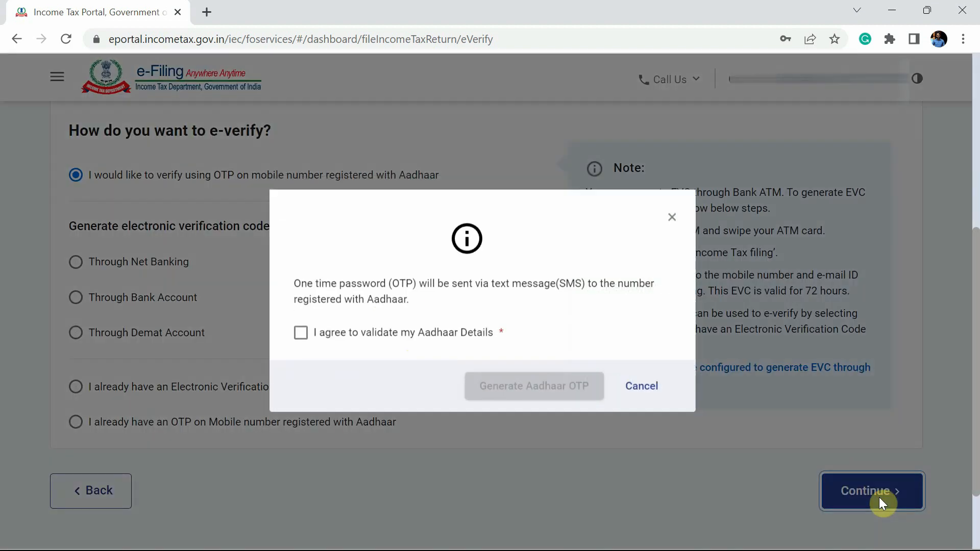
{"action": "left_click", "coordinate": [387, 340]}
{"action": "left_click", "coordinate": [550, 394]}
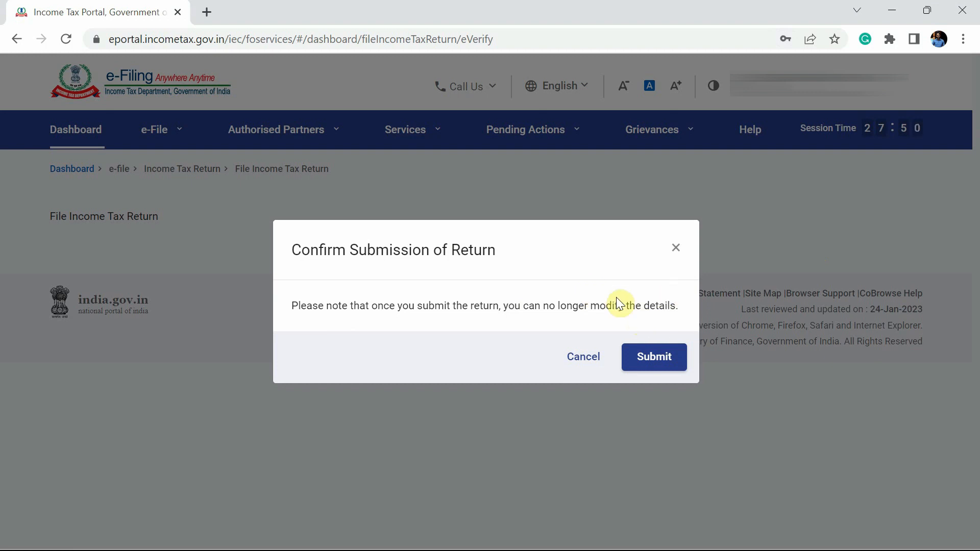
Confirm submission of the return and check the 'successfully filed & verified' message
{"action": "left_click", "coordinate": [655, 369]}
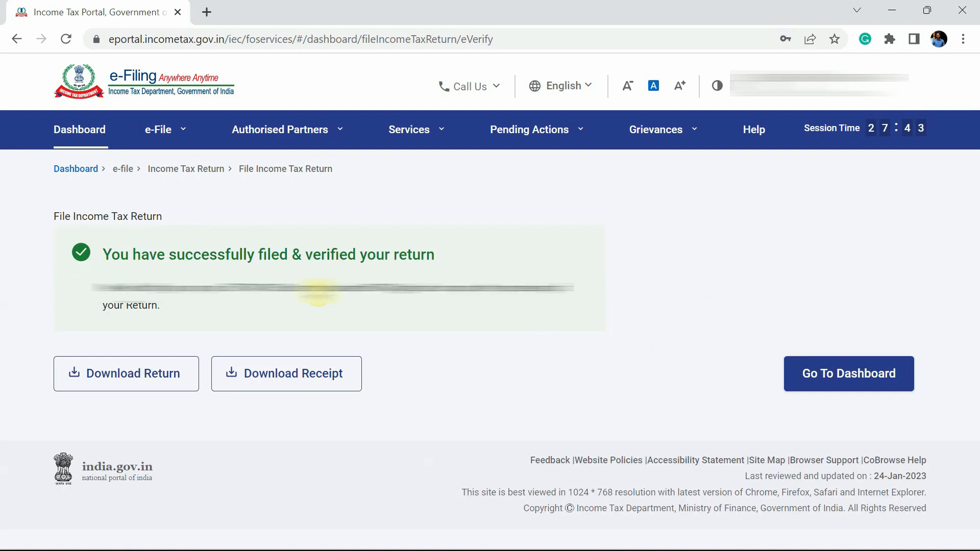
{"action": "triple_click", "coordinate": [211, 252]}
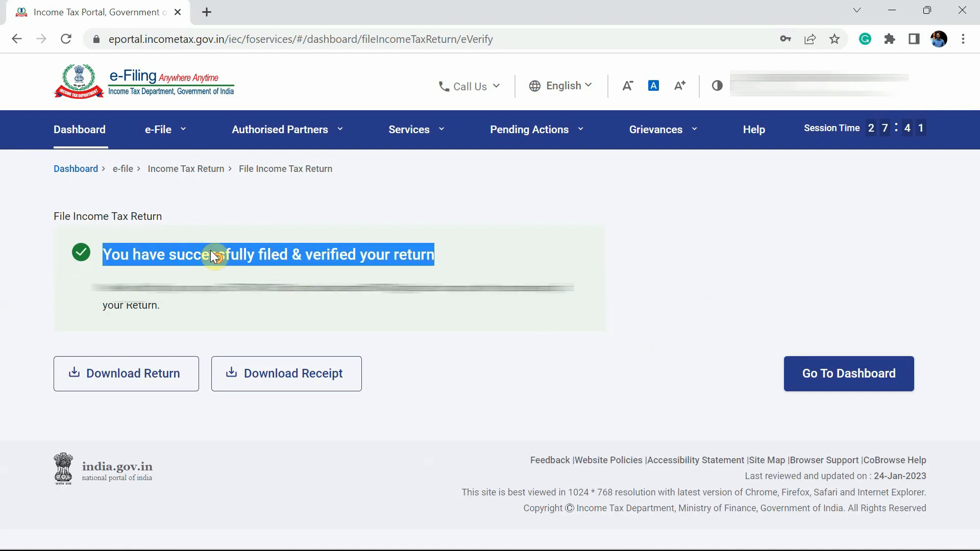
{"action": "left_click", "coordinate": [211, 252]}
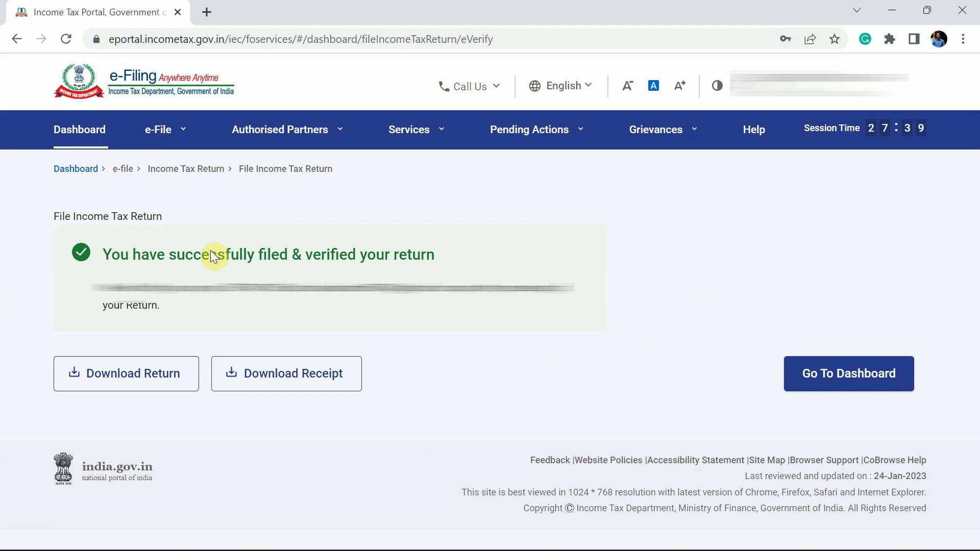